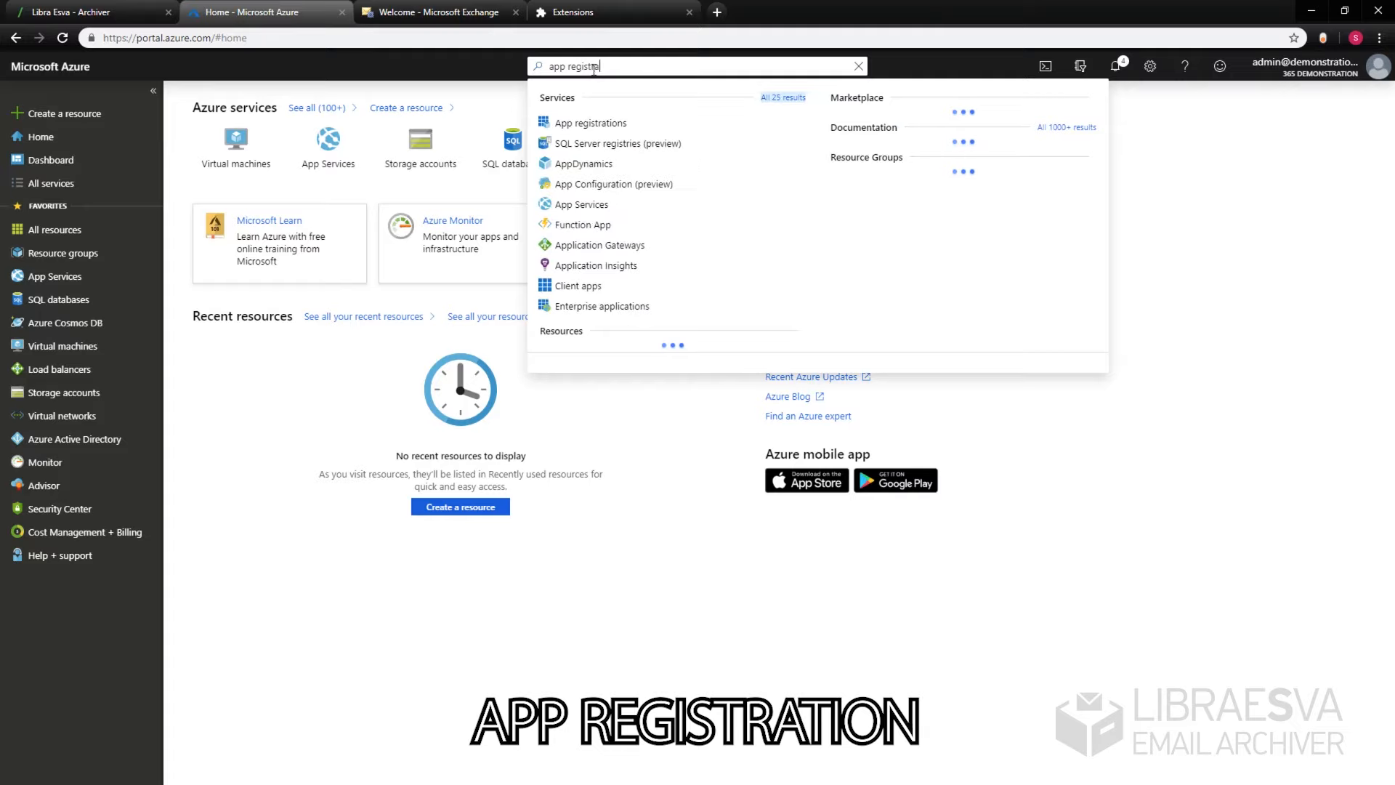
Step: Register a new single-tenant app named Libraesva Archiver
{"action": "left_click", "coordinate": [623, 131]}
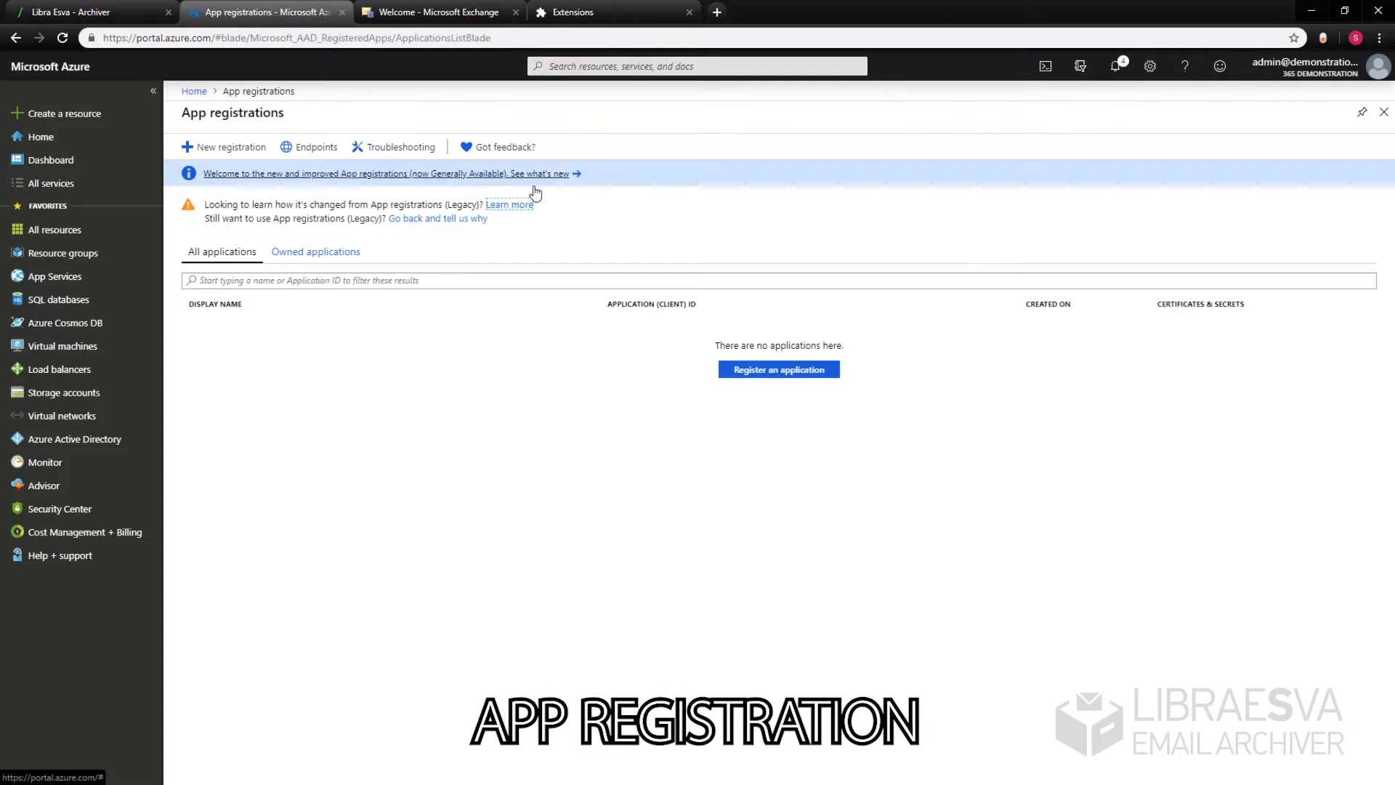
{"action": "left_click", "coordinate": [221, 147]}
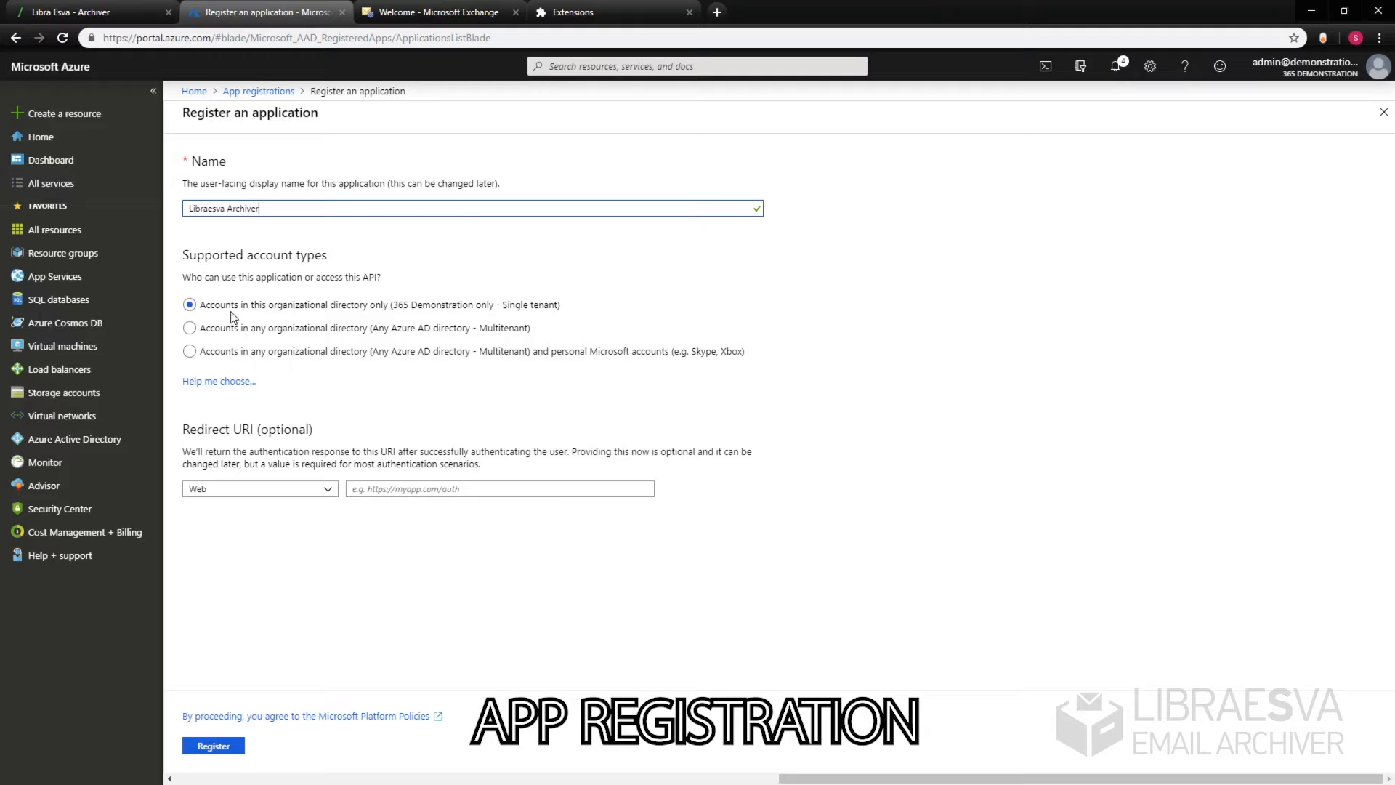
{"action": "left_click_drag", "start_coordinate": [226, 304], "coordinate": [484, 304]}
{"action": "left_click", "coordinate": [752, 300]}
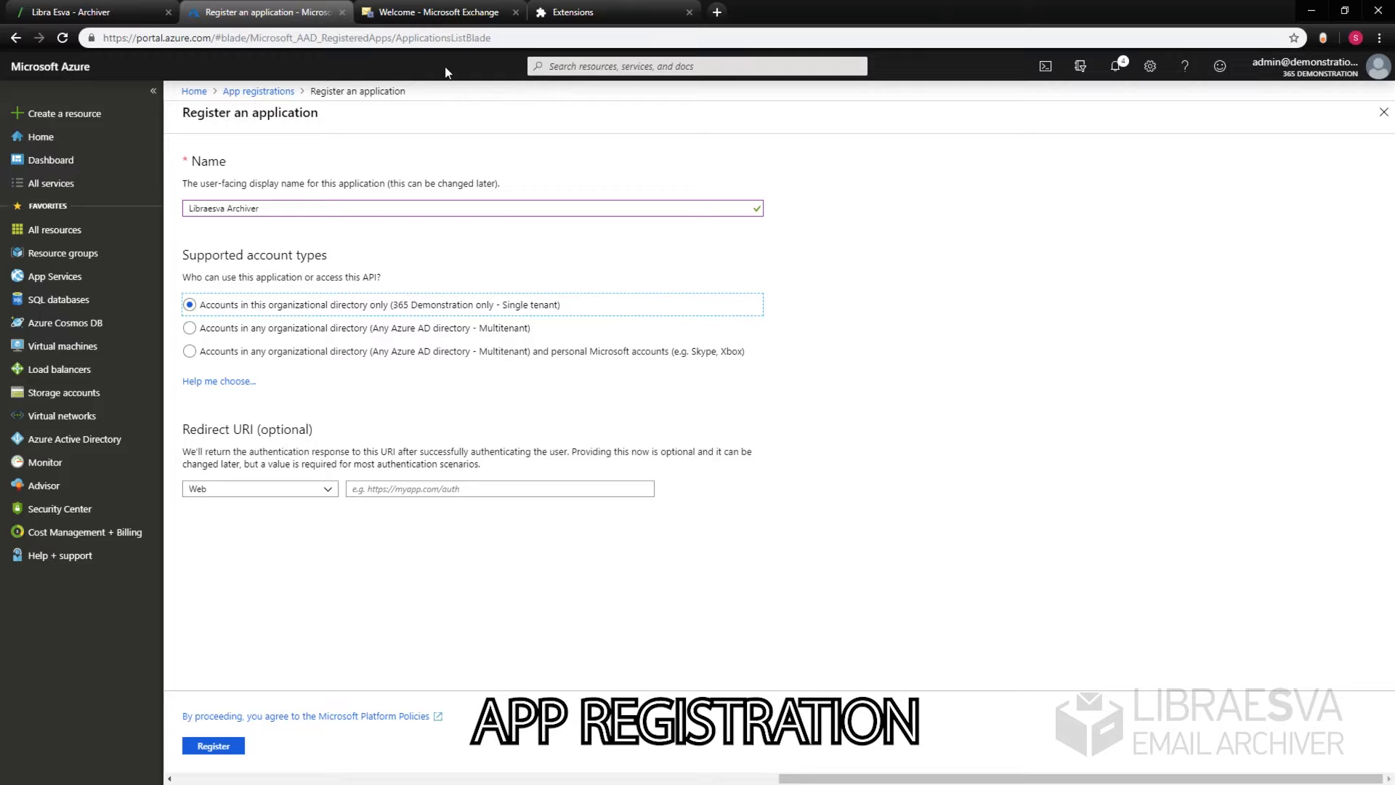
{"action": "left_click", "coordinate": [425, 488]}
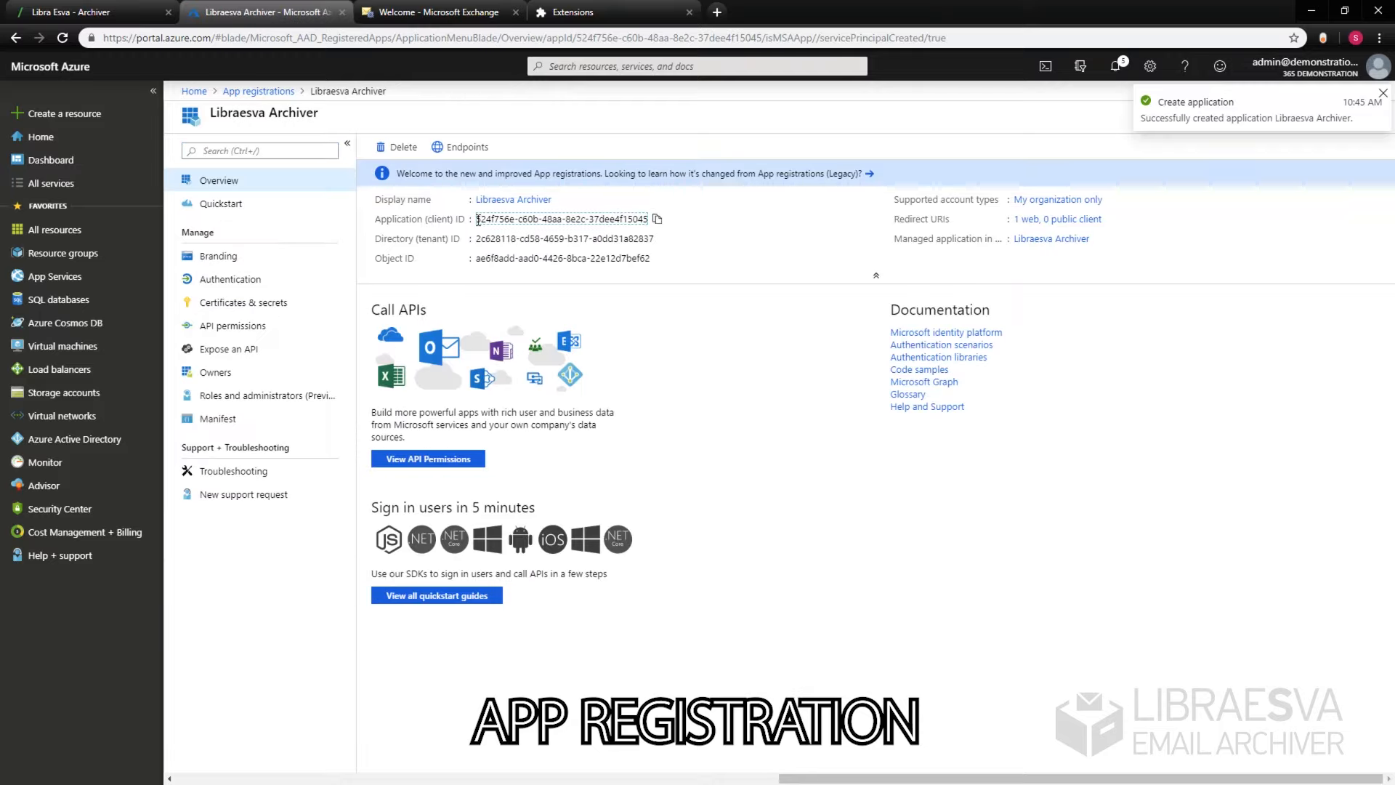
Step: Copy the Libraesva Archiver application client ID
{"action": "left_click_drag", "start_coordinate": [476, 219], "coordinate": [649, 219]}
{"action": "left_click", "coordinate": [711, 271]}
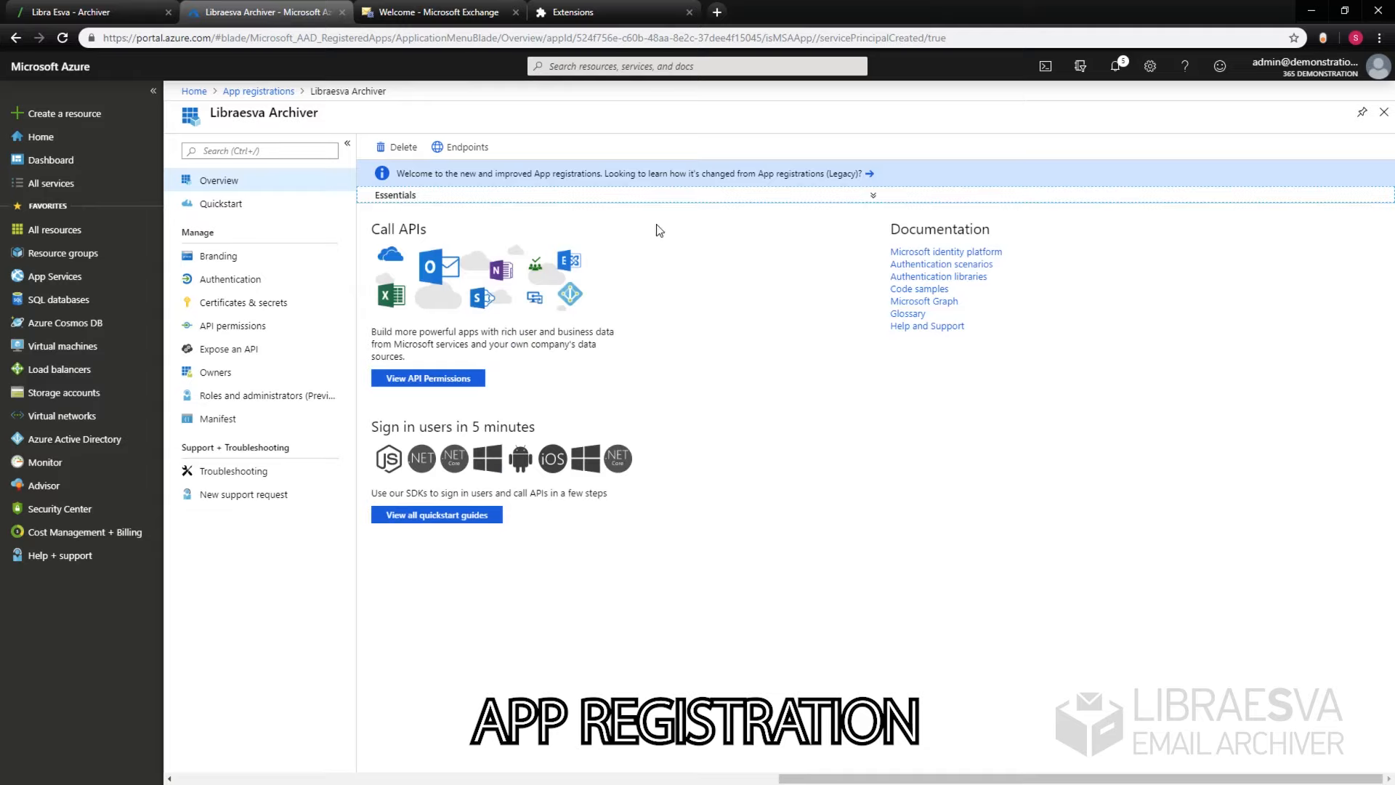
{"action": "left_click", "coordinate": [645, 195]}
{"action": "left_click", "coordinate": [658, 219]}
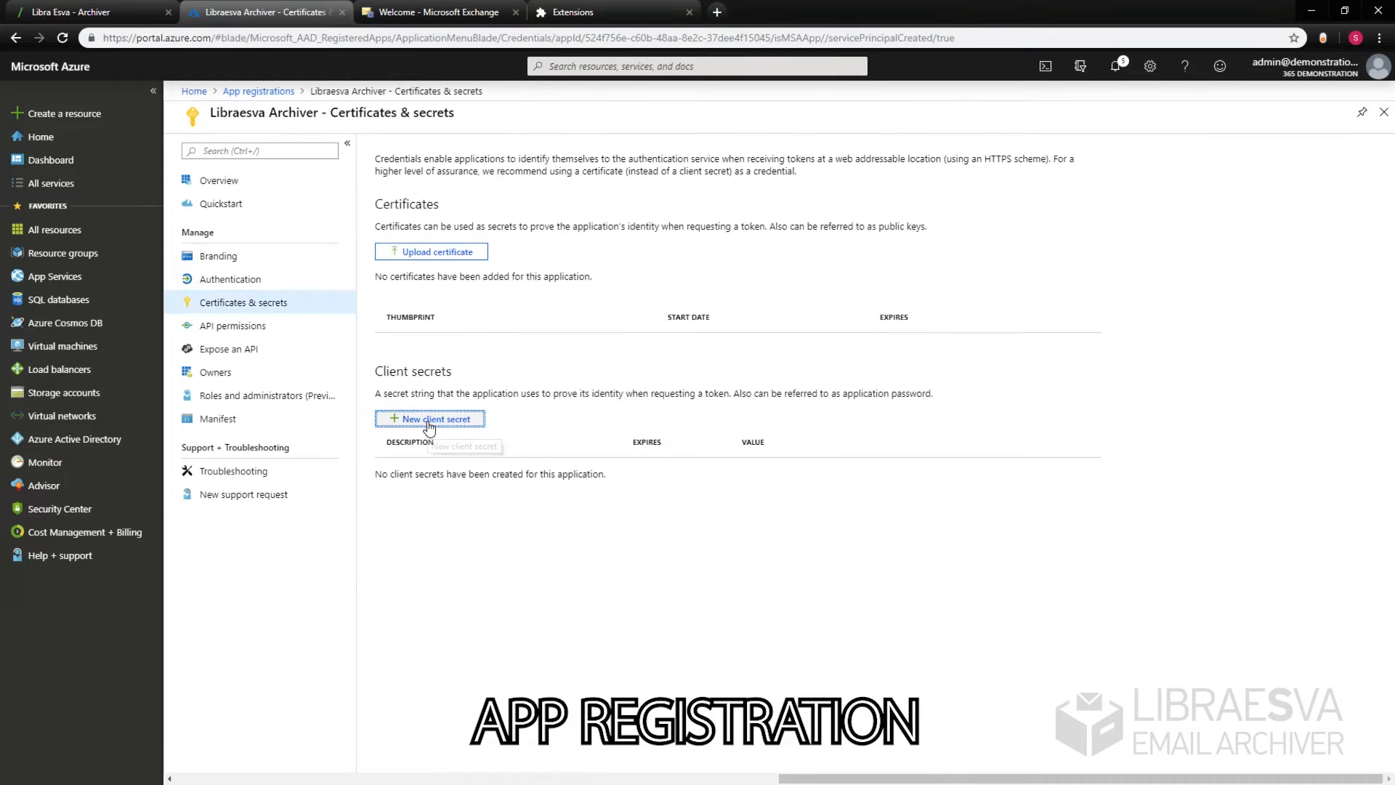
Step: Add a client secret for the app that never expires
{"action": "left_click", "coordinate": [430, 420]}
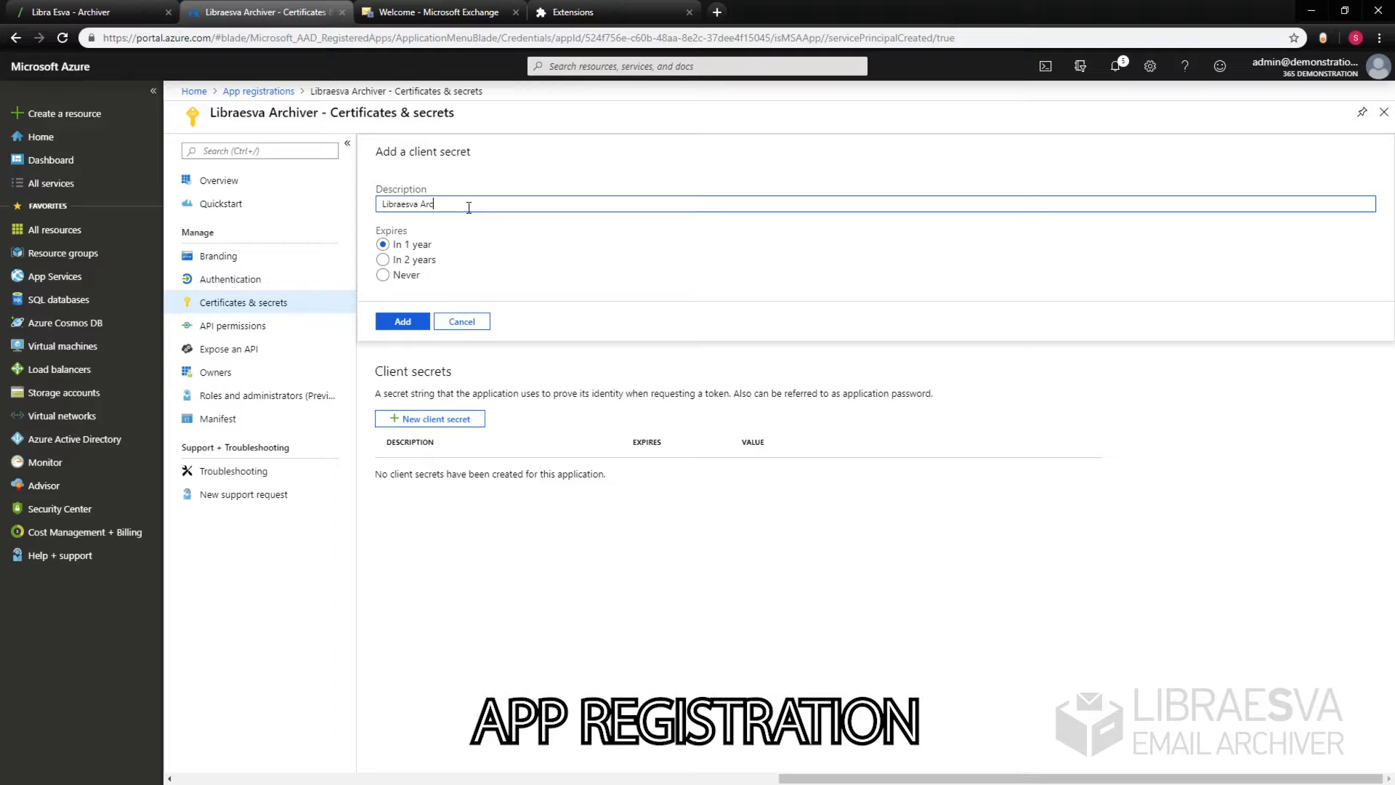
{"action": "left_click", "coordinate": [391, 277]}
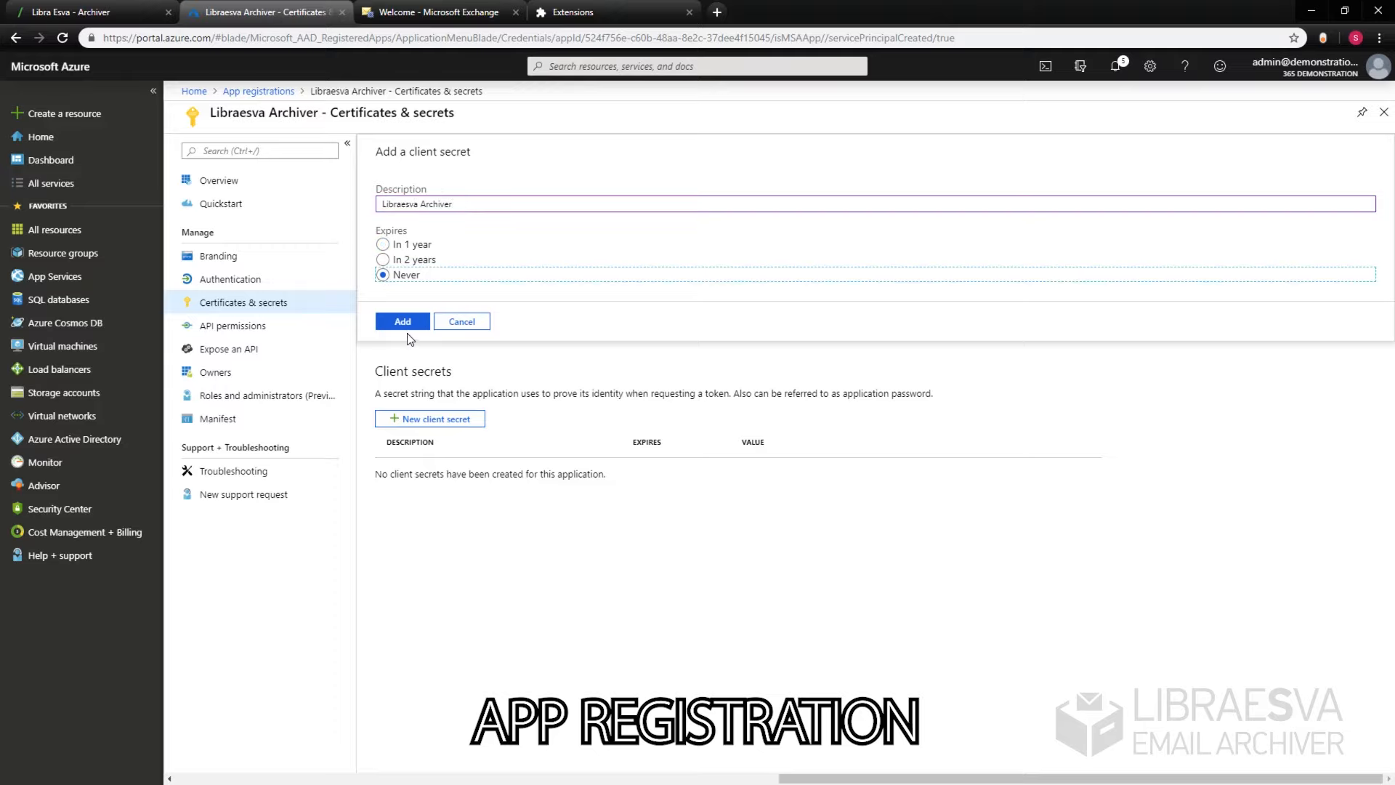
{"action": "left_click", "coordinate": [401, 322]}
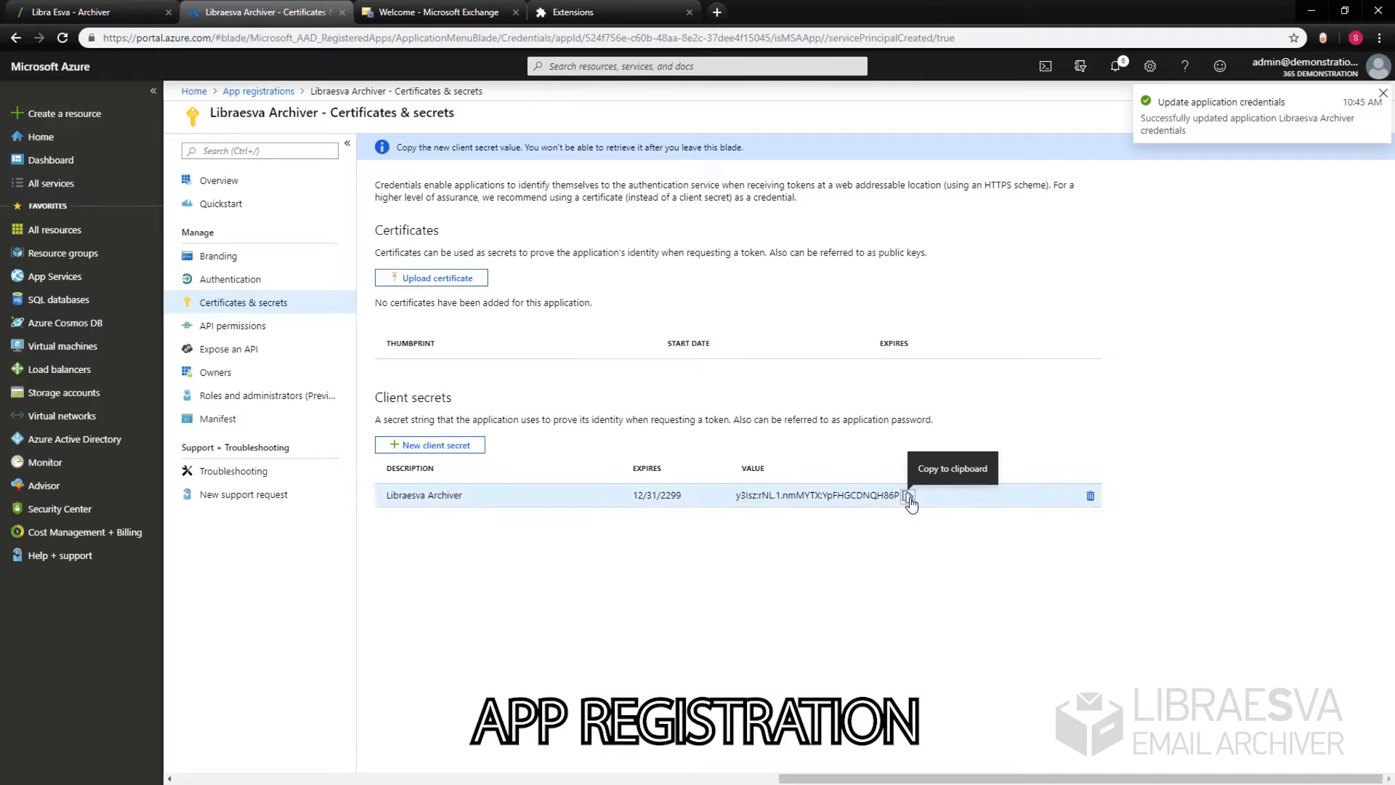
Step: Paste the new client secret value into the Notepad notes
{"action": "left_click", "coordinate": [908, 496]}
{"action": "key", "text": "alt+Tab"}
{"action": "key", "text": "ctrl+v"}
{"action": "left_click", "coordinate": [237, 99]}
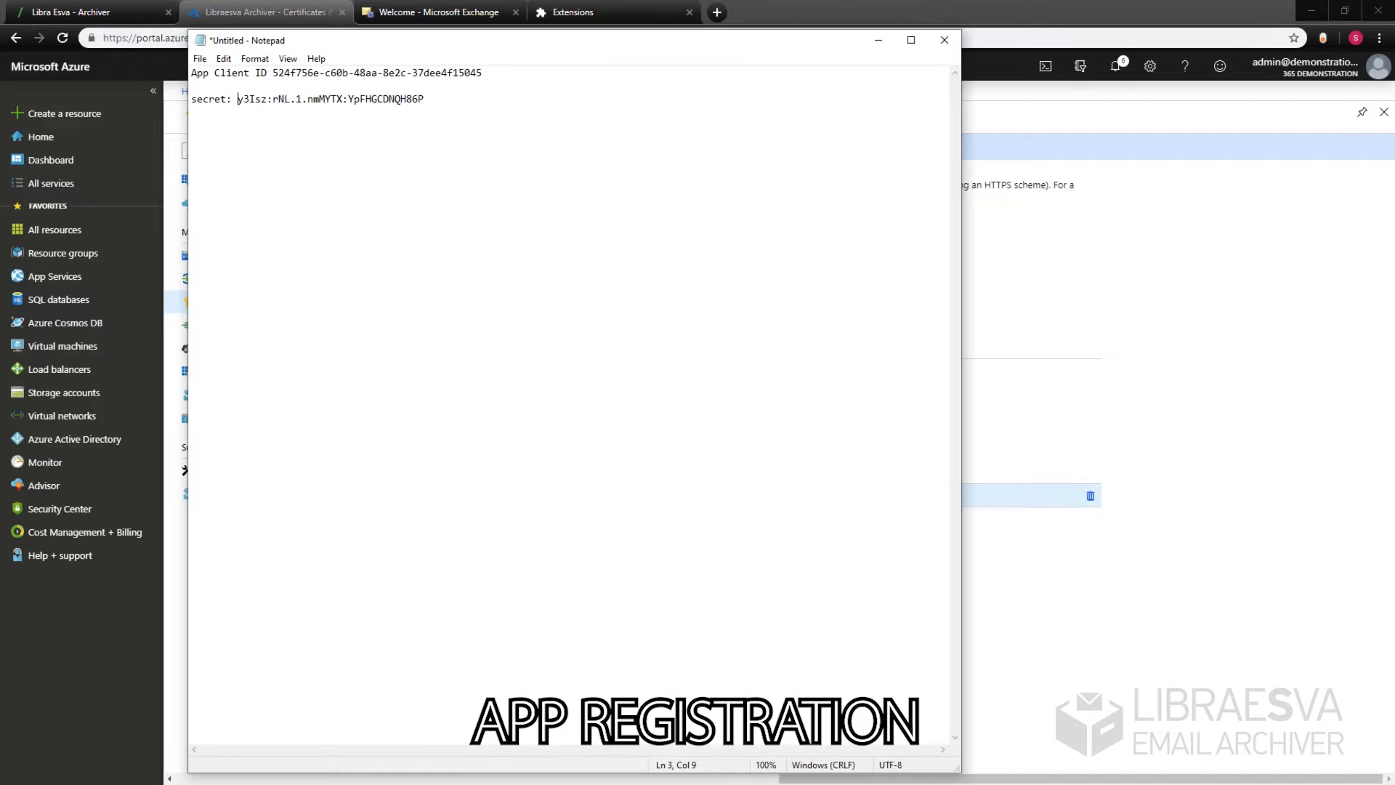
{"action": "key", "text": "alt+Tab"}
{"action": "left_click", "coordinate": [253, 324]}
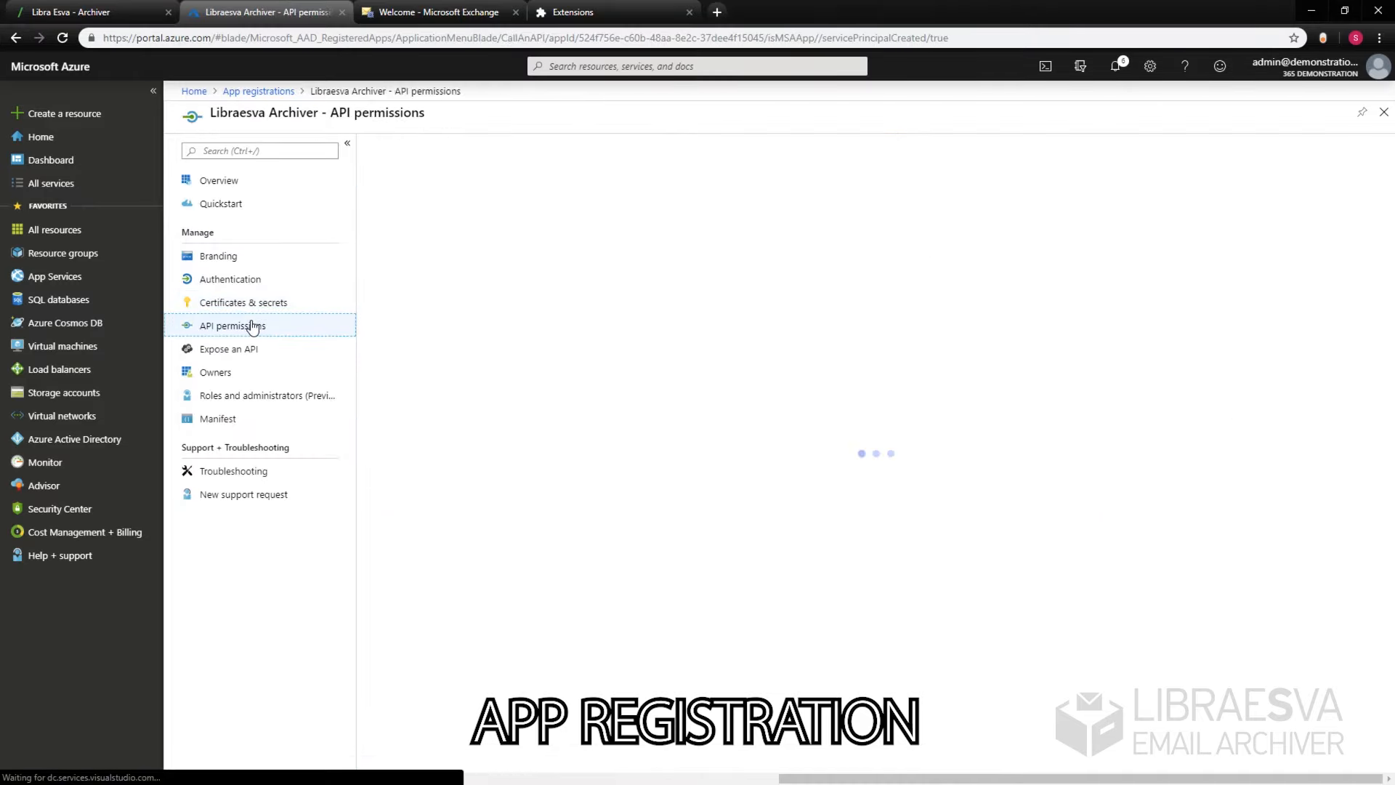
Step: Add the Microsoft Graph User.Read.All application permission to Libraesva Archiver
{"action": "left_click", "coordinate": [455, 222]}
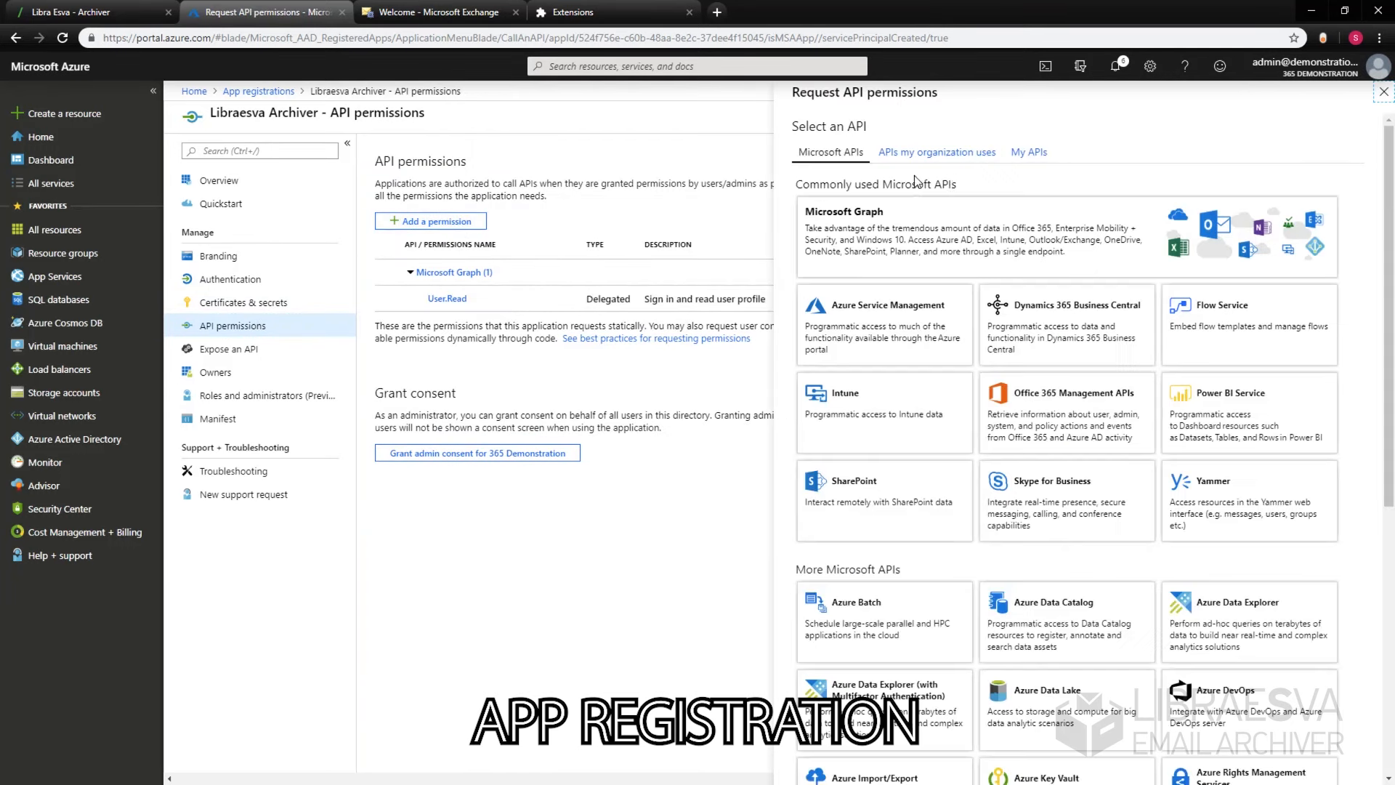
{"action": "left_click", "coordinate": [990, 213]}
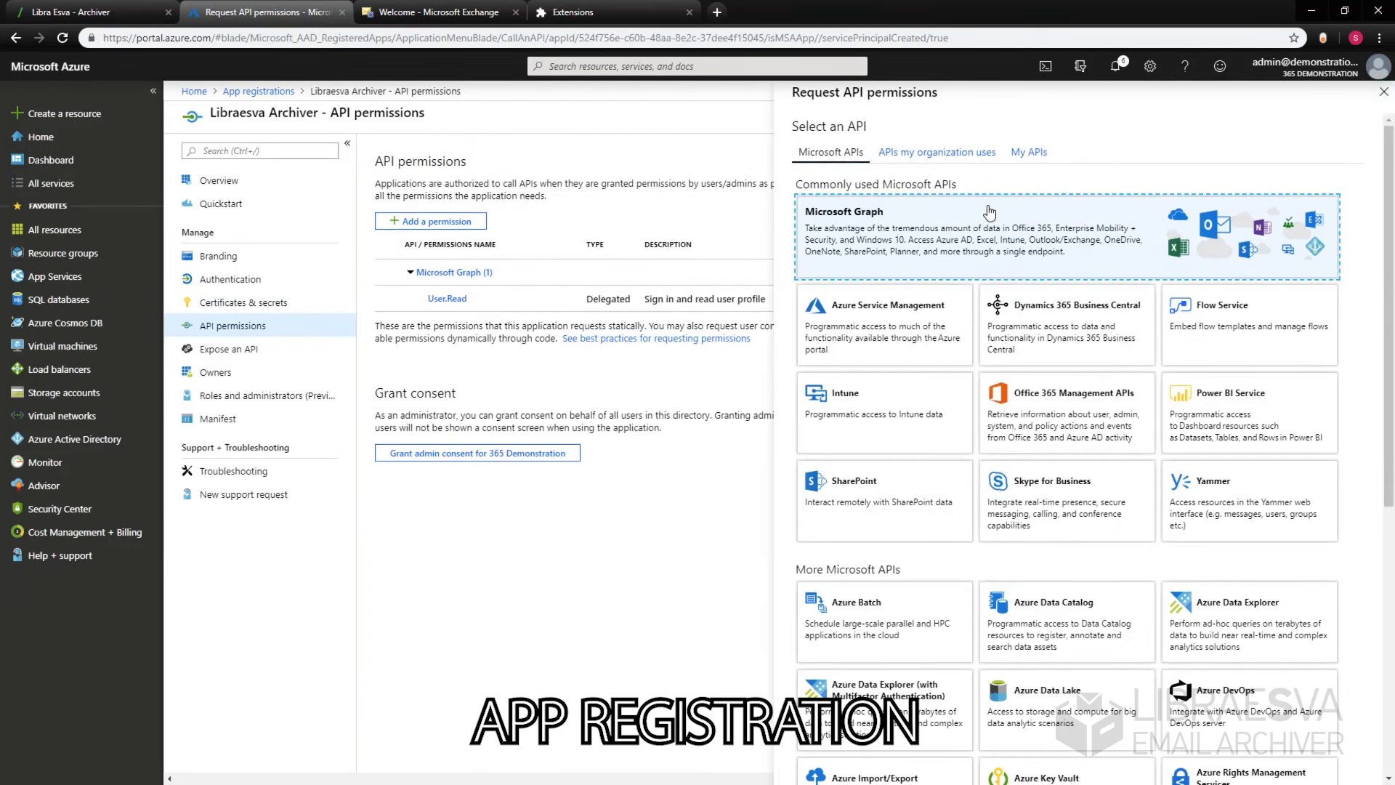
{"action": "left_click", "coordinate": [1179, 232]}
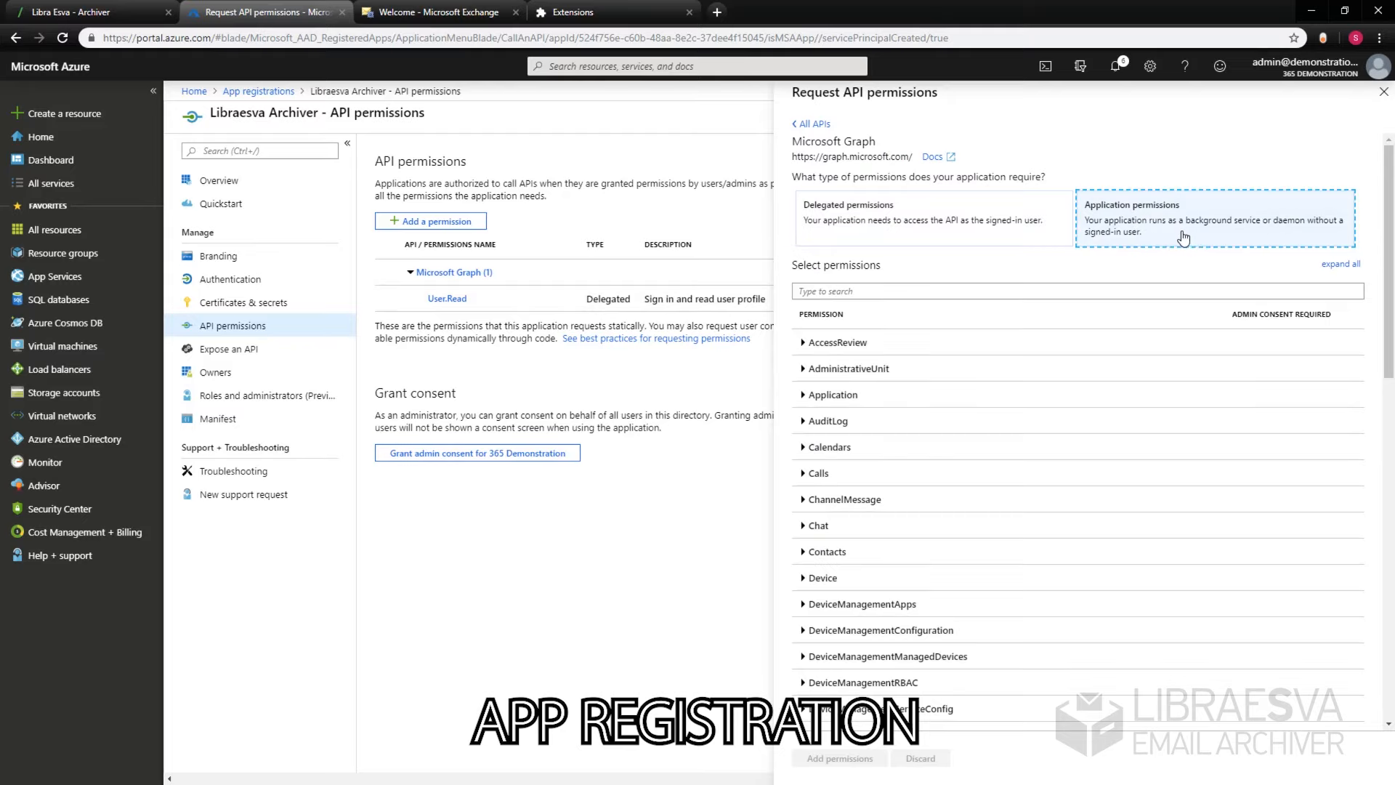
{"action": "left_click", "coordinate": [901, 292]}
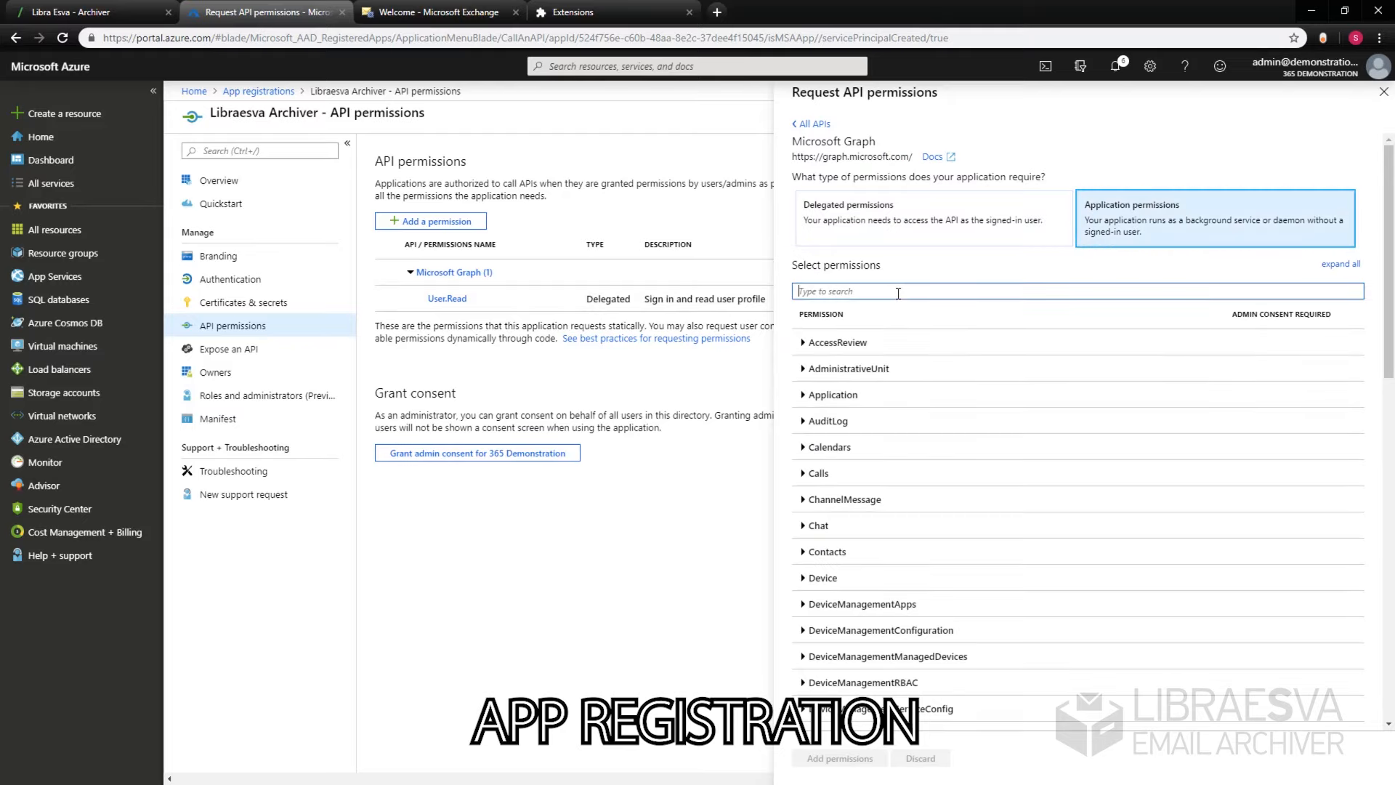
{"action": "type", "text": "user"}
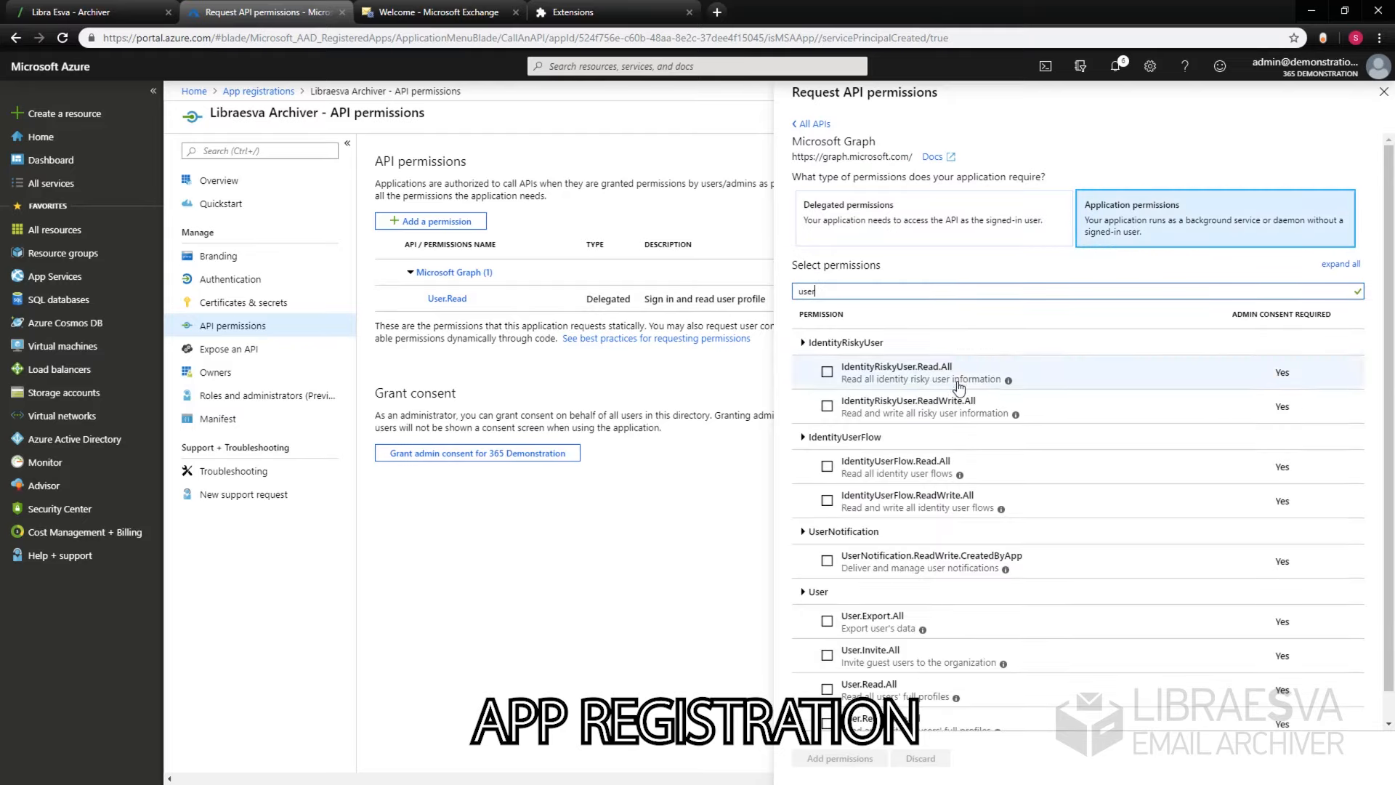
{"action": "scroll", "coordinate": [972, 458], "scroll_direction": "down", "scroll_amount": 1}
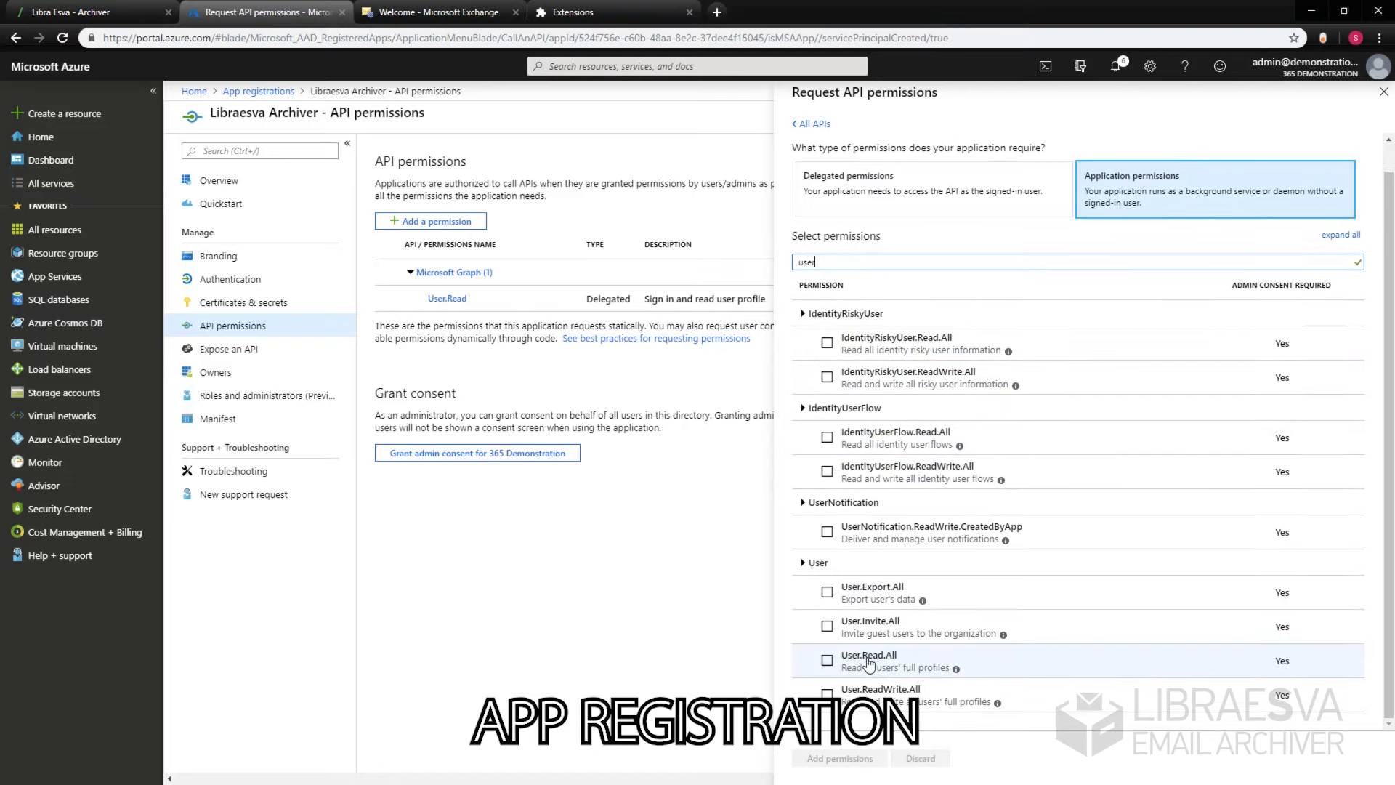
{"action": "left_click", "coordinate": [827, 661]}
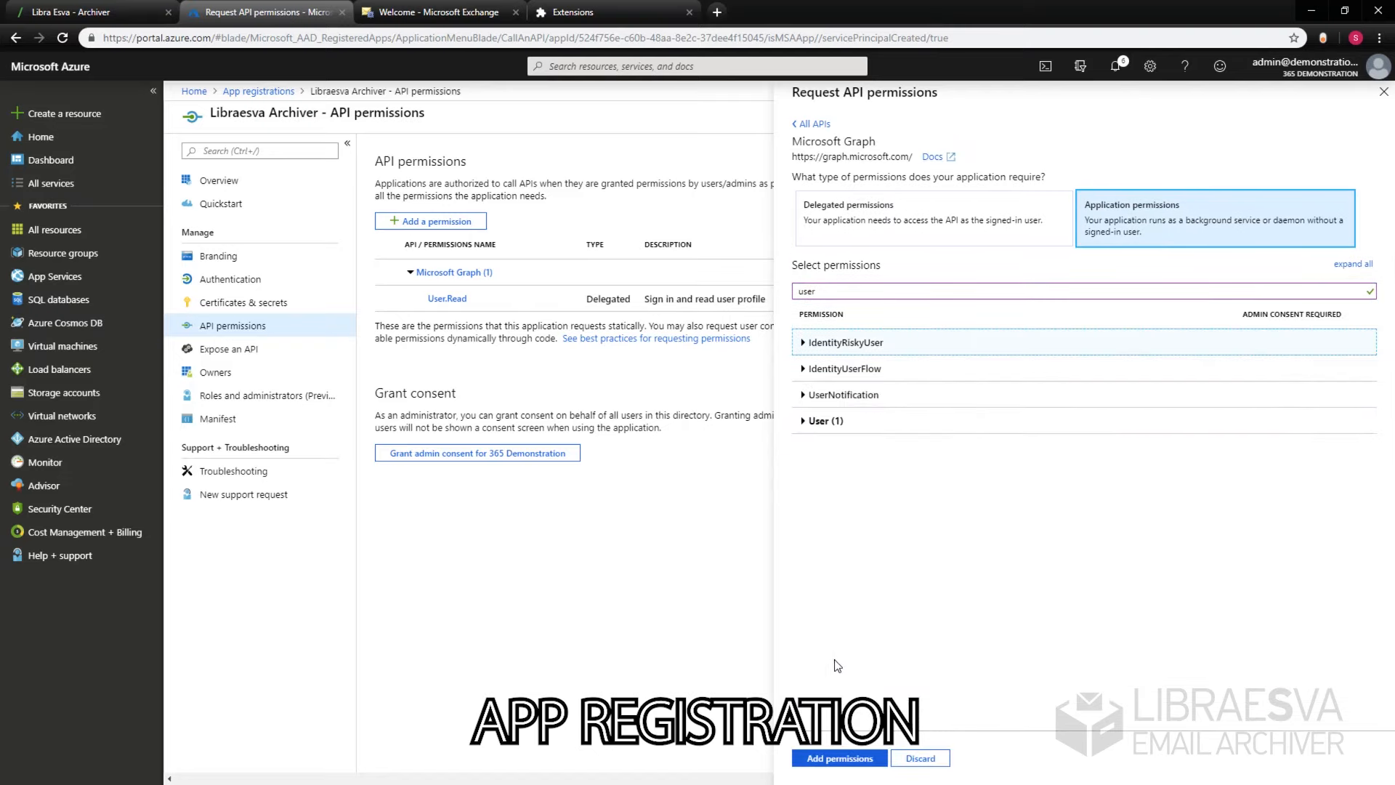
{"action": "left_click", "coordinate": [840, 758]}
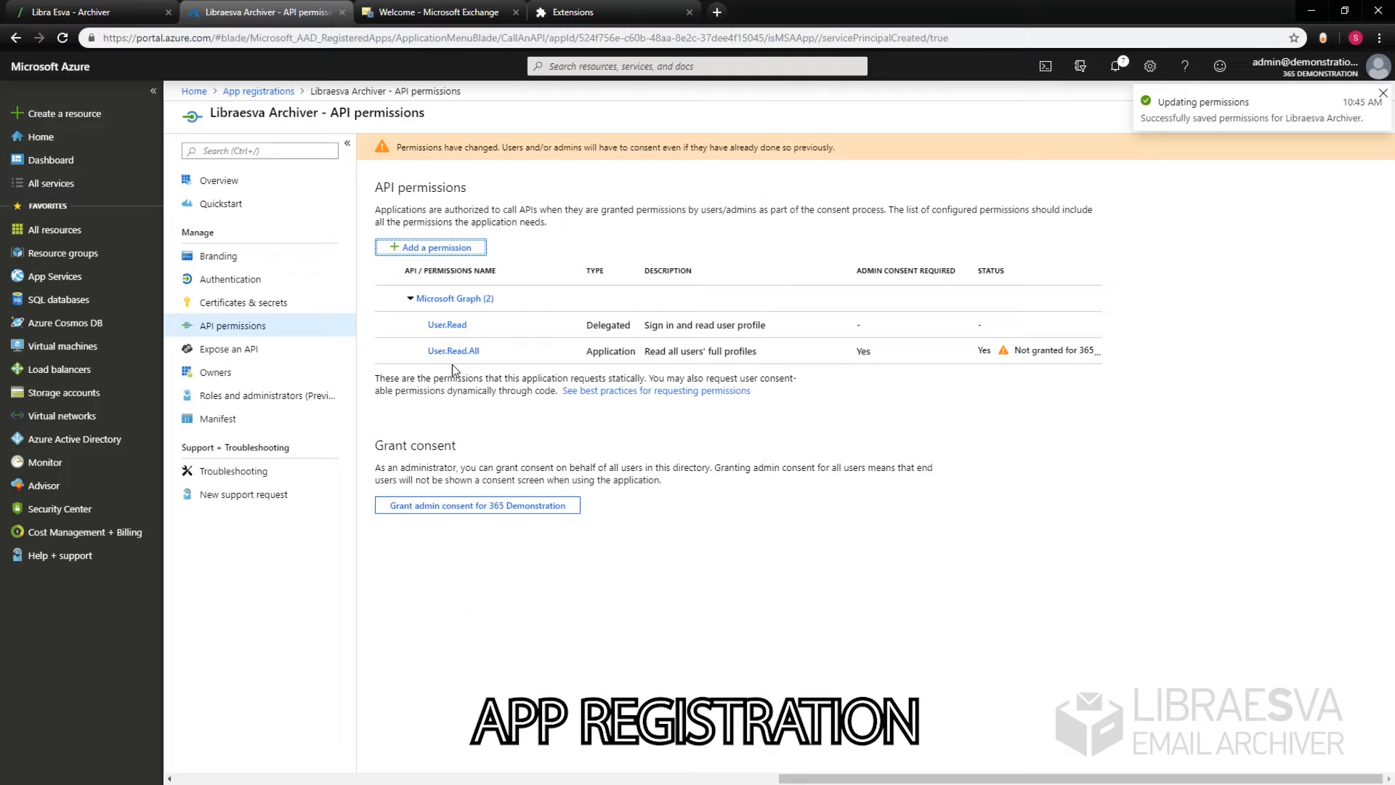
Step: Grant admin consent for the 365 Demonstration organisation
{"action": "left_click", "coordinate": [465, 512]}
{"action": "left_click", "coordinate": [390, 195]}
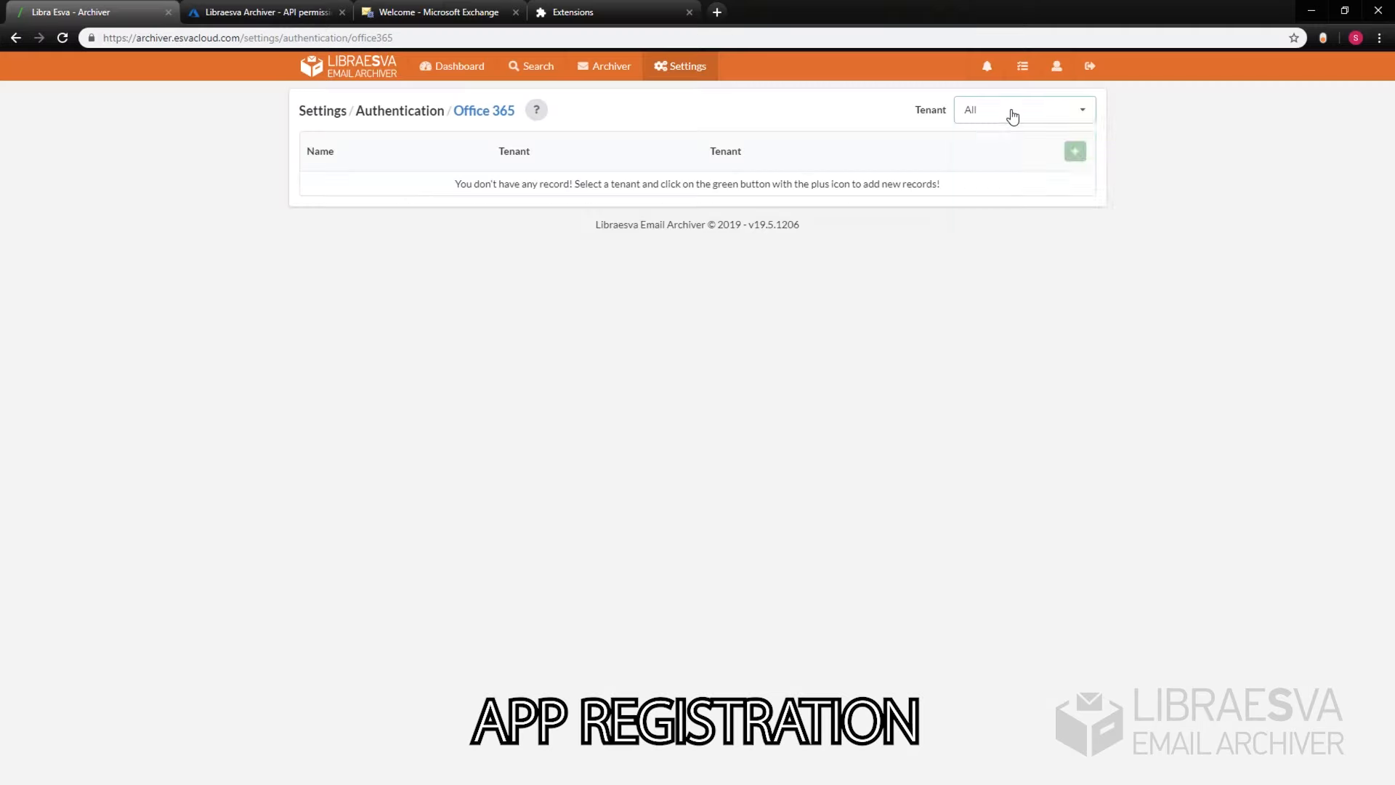
{"action": "left_click", "coordinate": [1013, 112]}
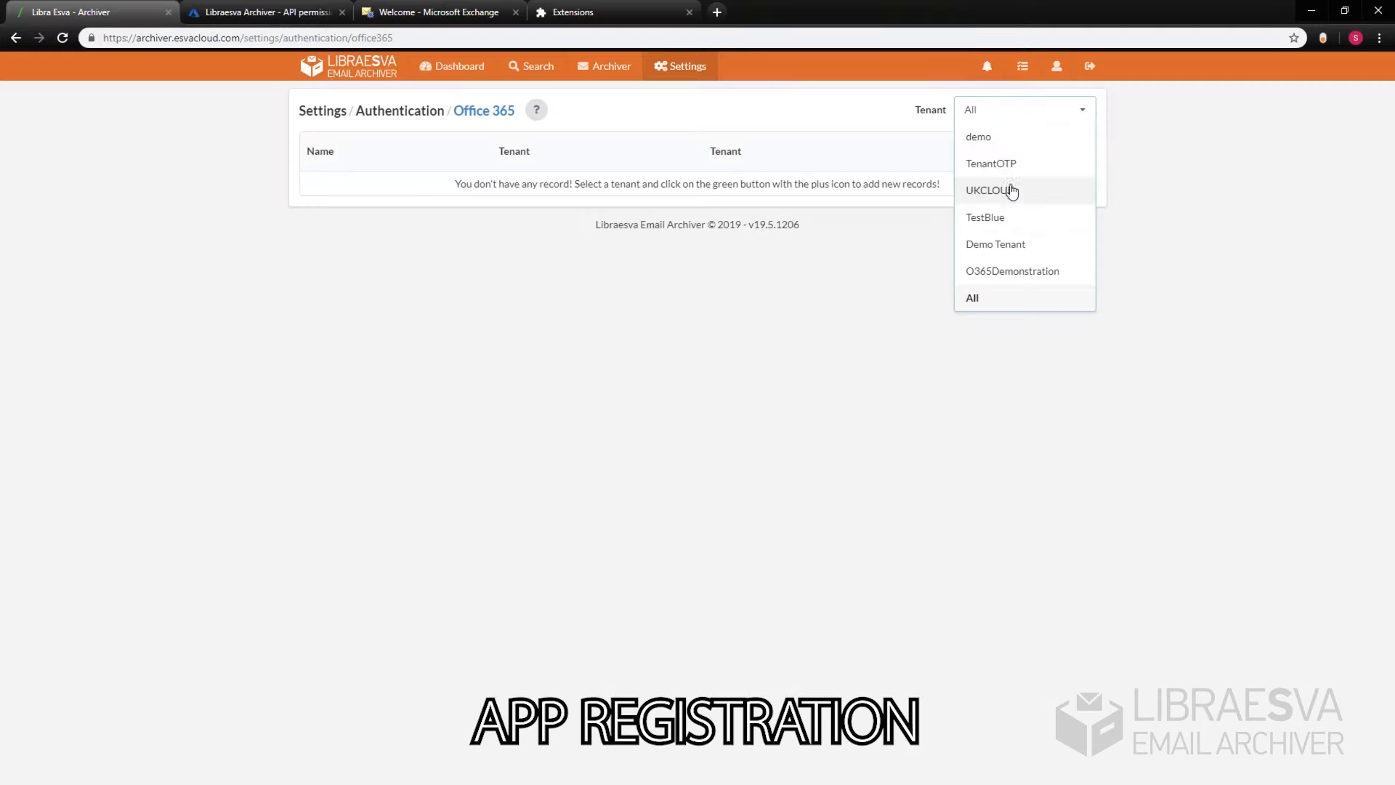
Step: Under tenant O365Demonstration, add authentication O365Tenant for demonstrationlab.onmicrosoft.com with the app's ID and key
{"action": "left_click", "coordinate": [1015, 271]}
{"action": "left_click", "coordinate": [1077, 152]}
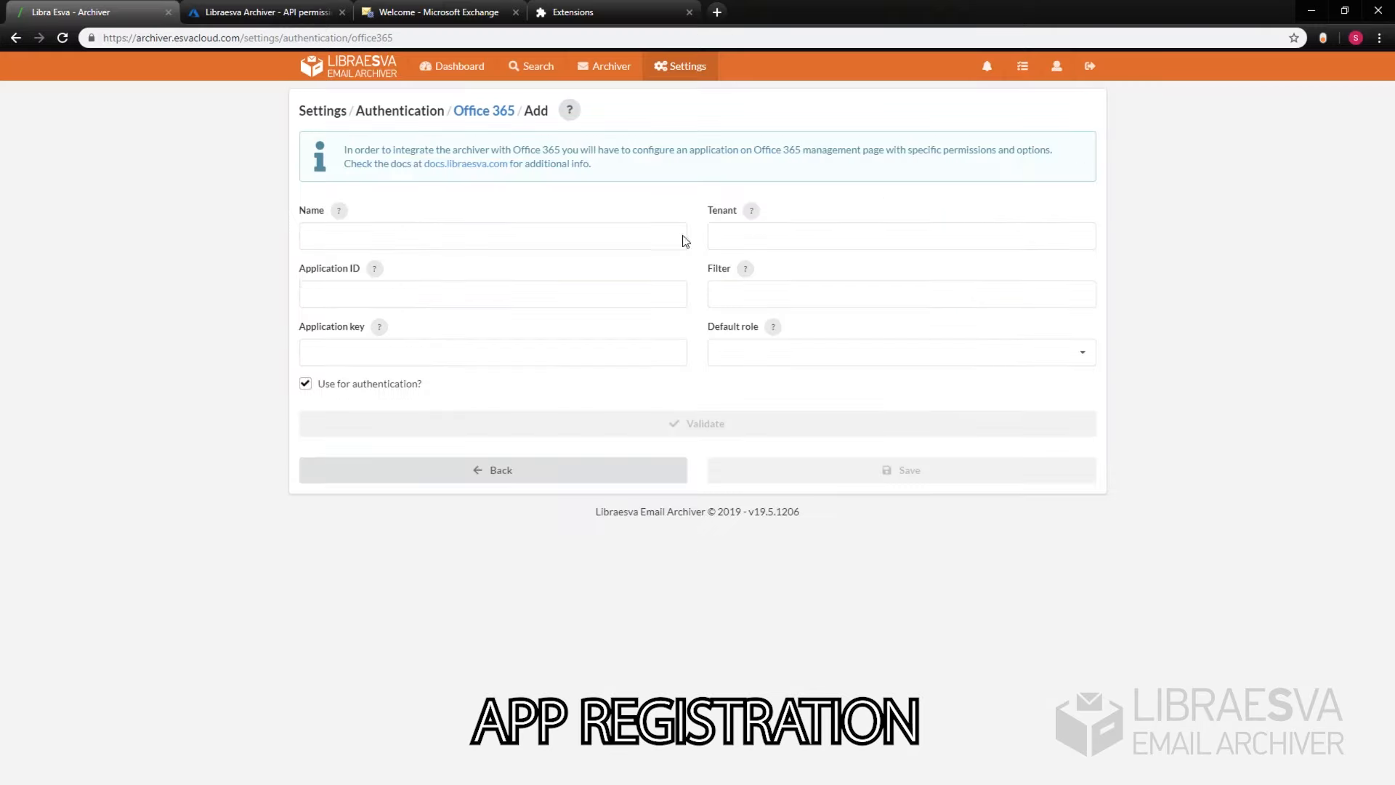
{"action": "left_click", "coordinate": [463, 245]}
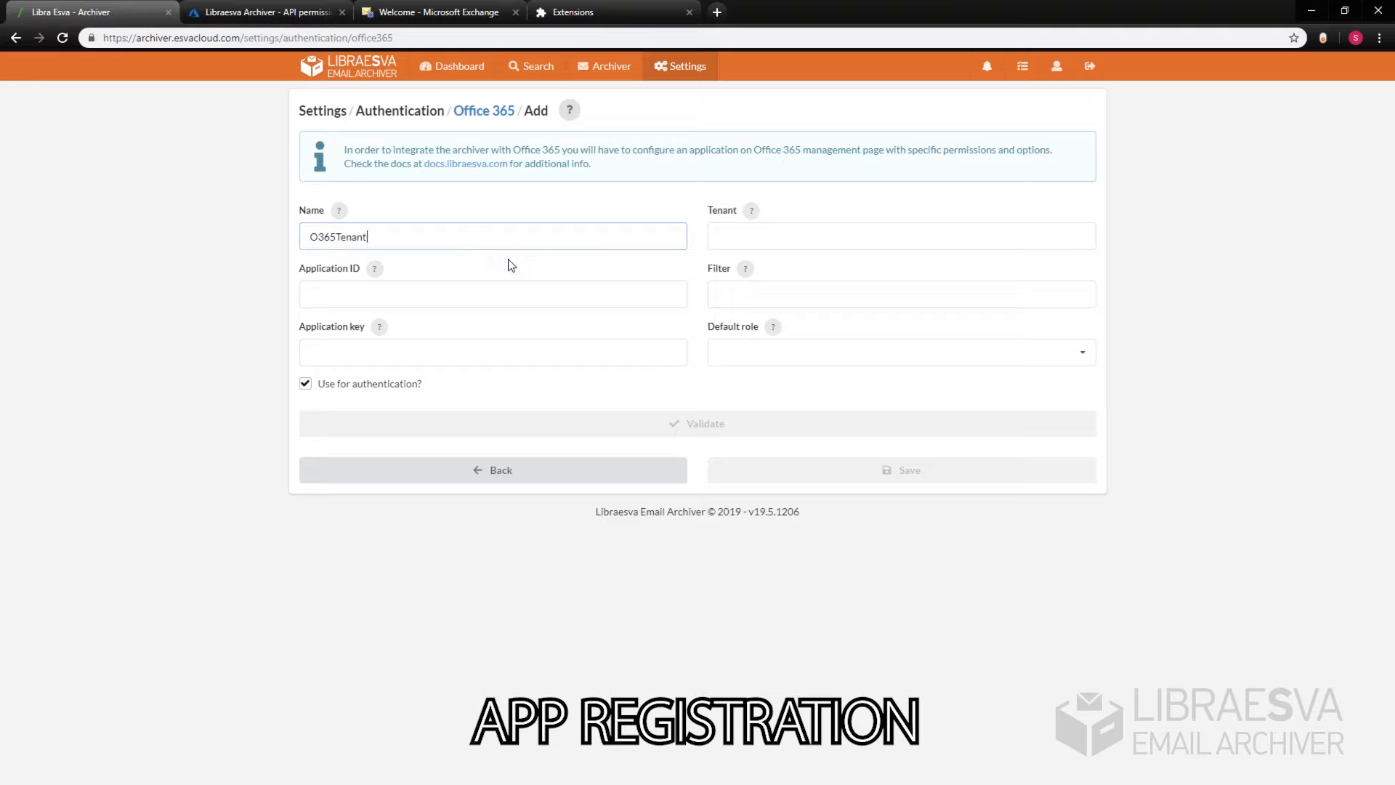
{"action": "left_click", "coordinate": [765, 229]}
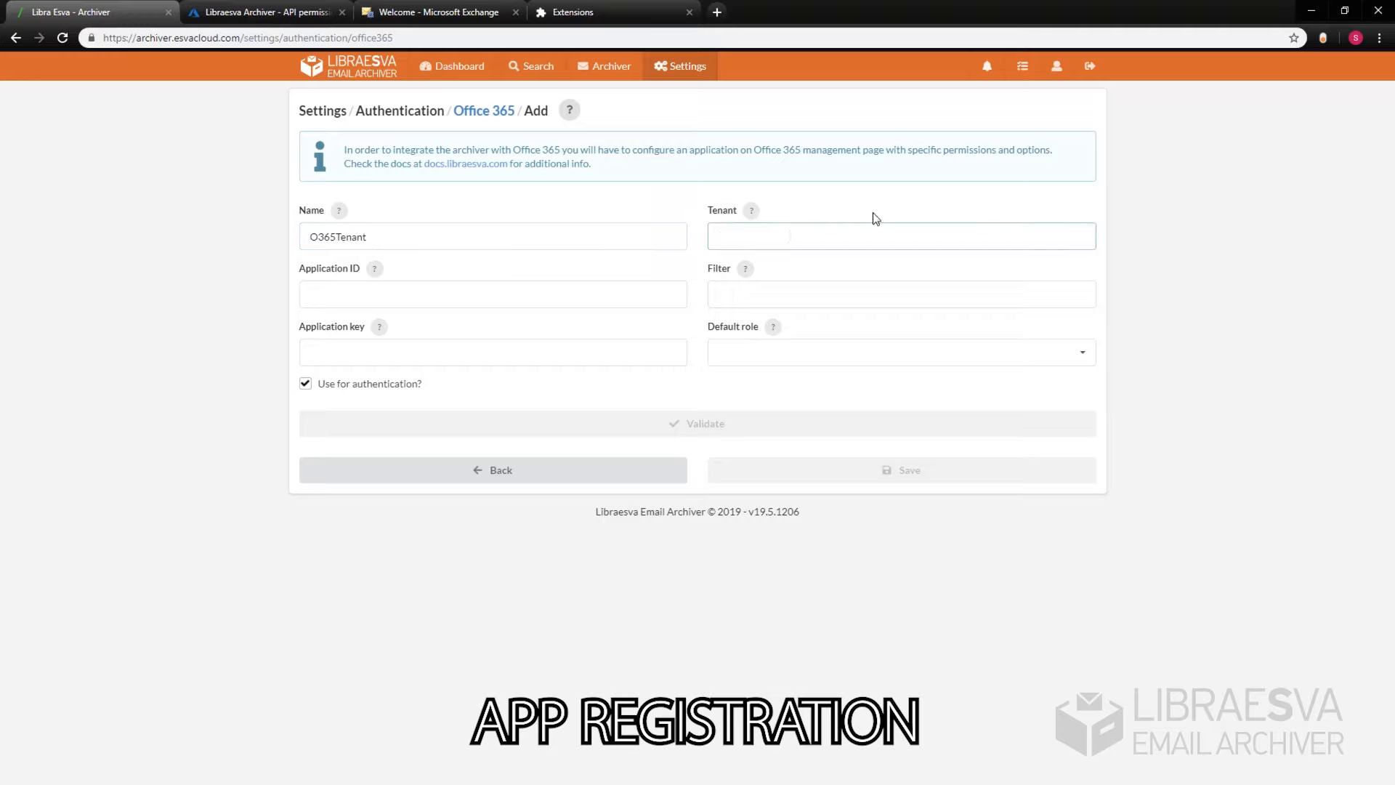
{"action": "type", "text": "demosntrationlab.onmicrosoft.com"}
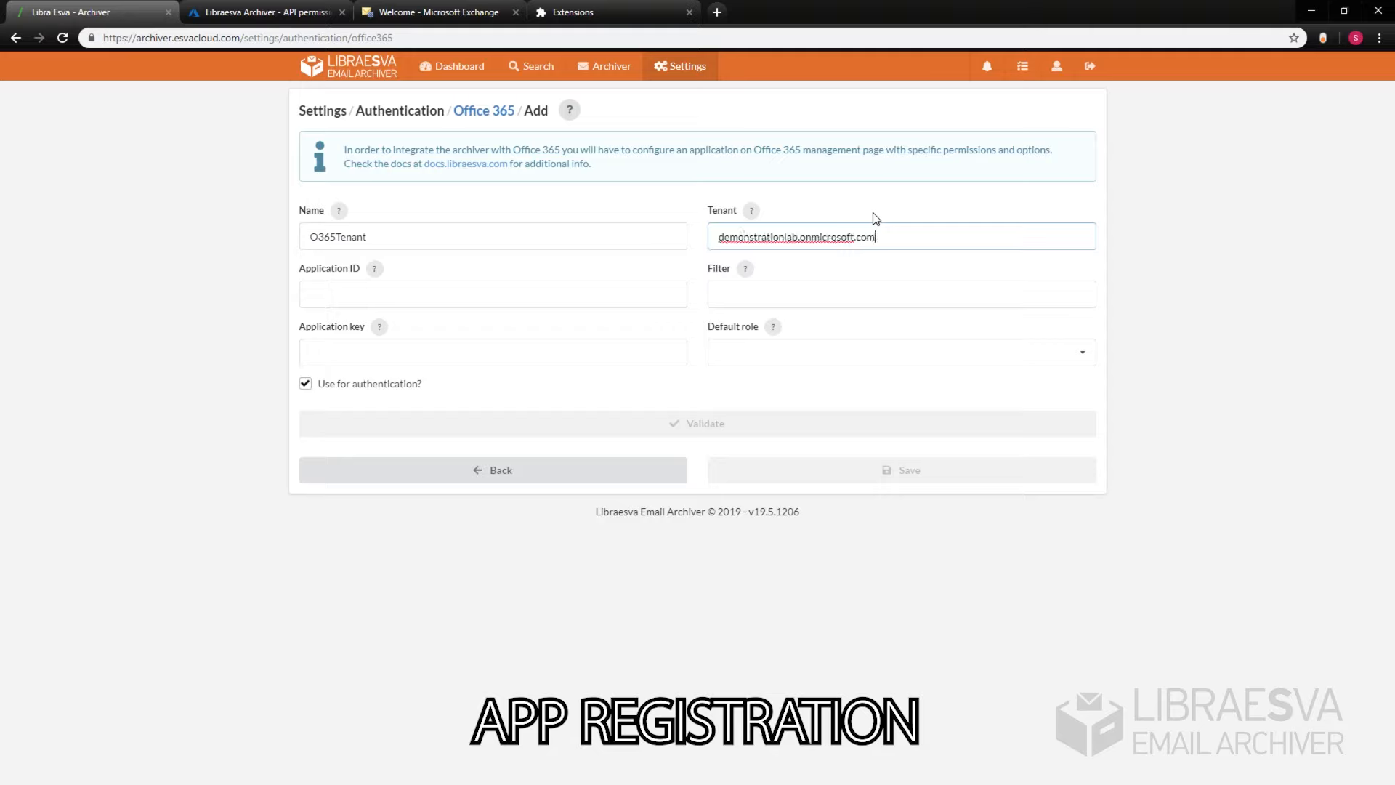
{"action": "left_click", "coordinate": [920, 274]}
{"action": "mouse_move", "coordinate": [754, 217]}
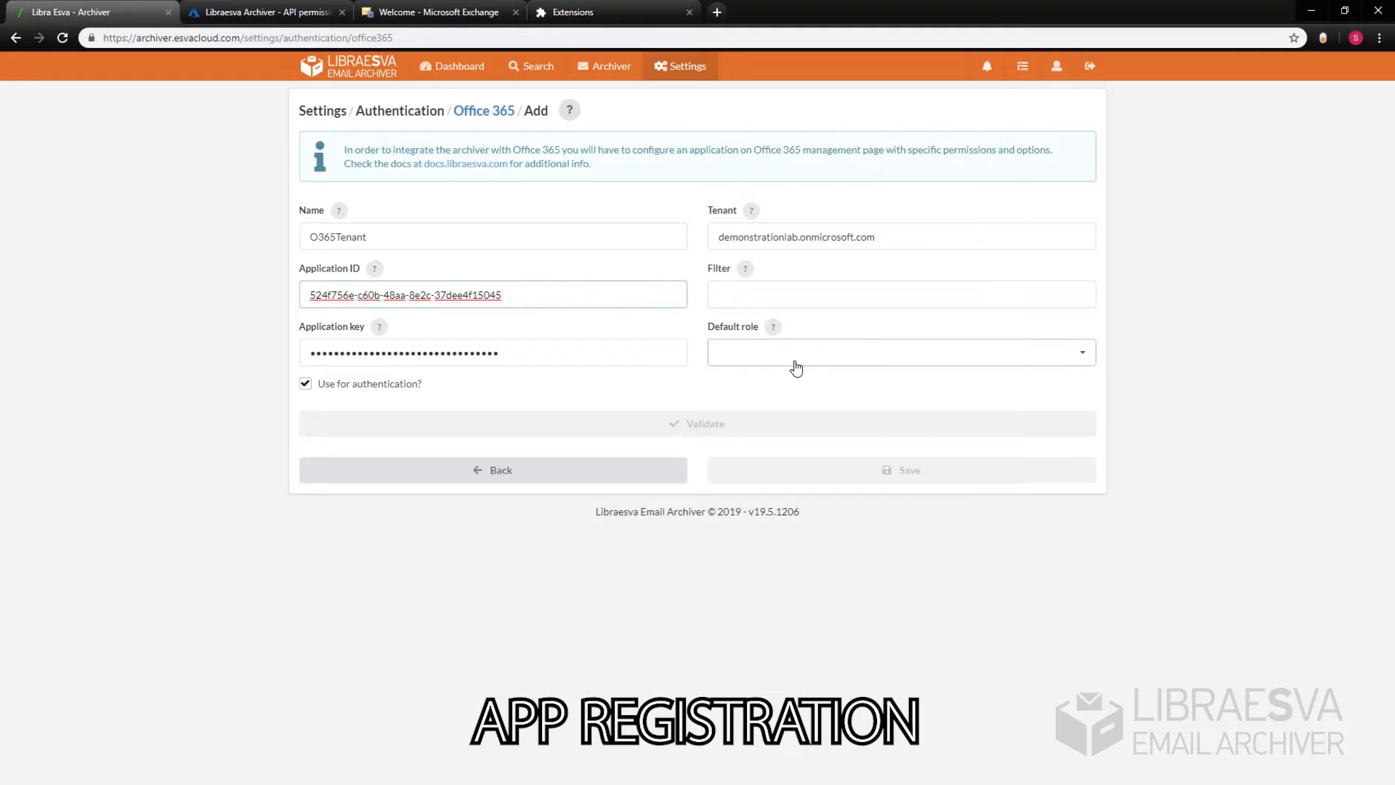
Step: Set the default role to USER, validate the connection, and save it
{"action": "left_click", "coordinate": [791, 367]}
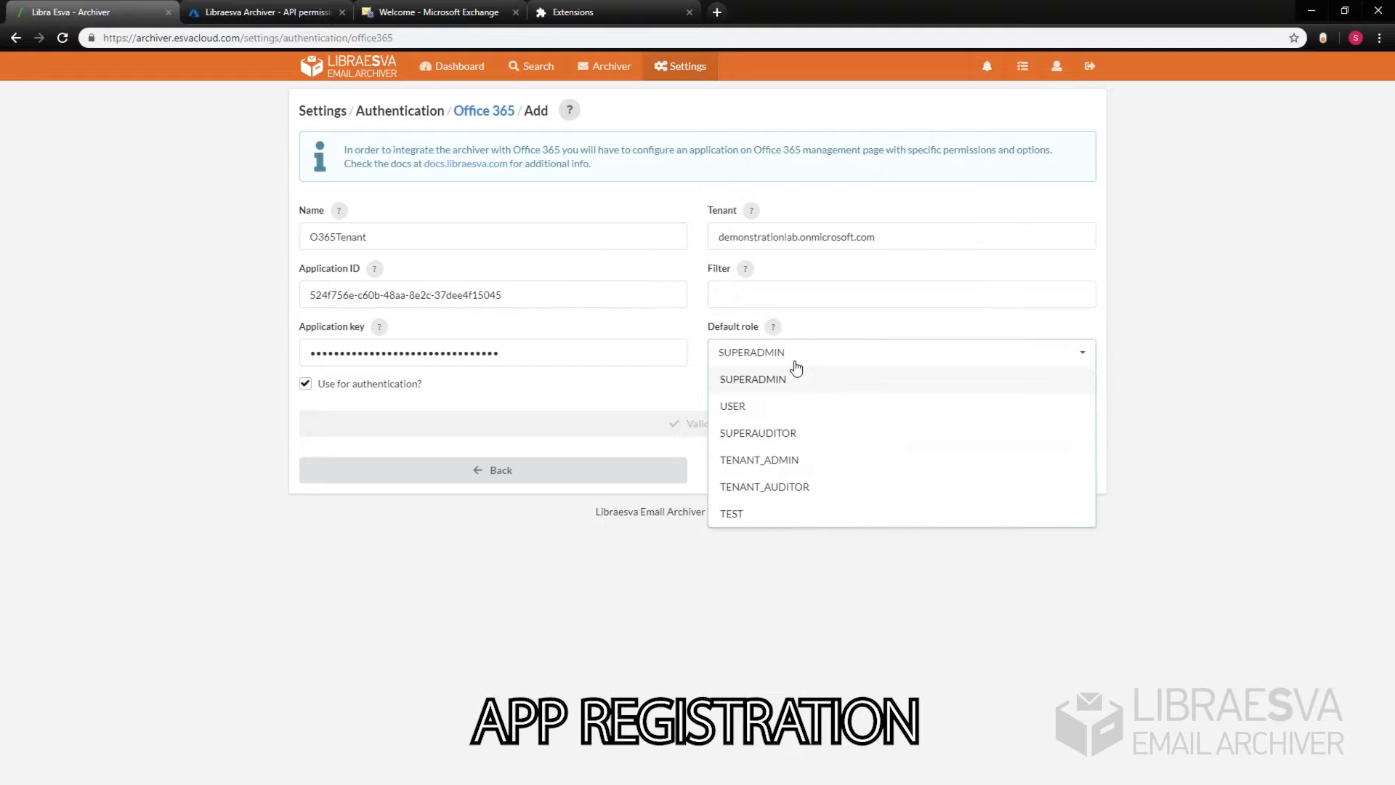
{"action": "left_click", "coordinate": [774, 405]}
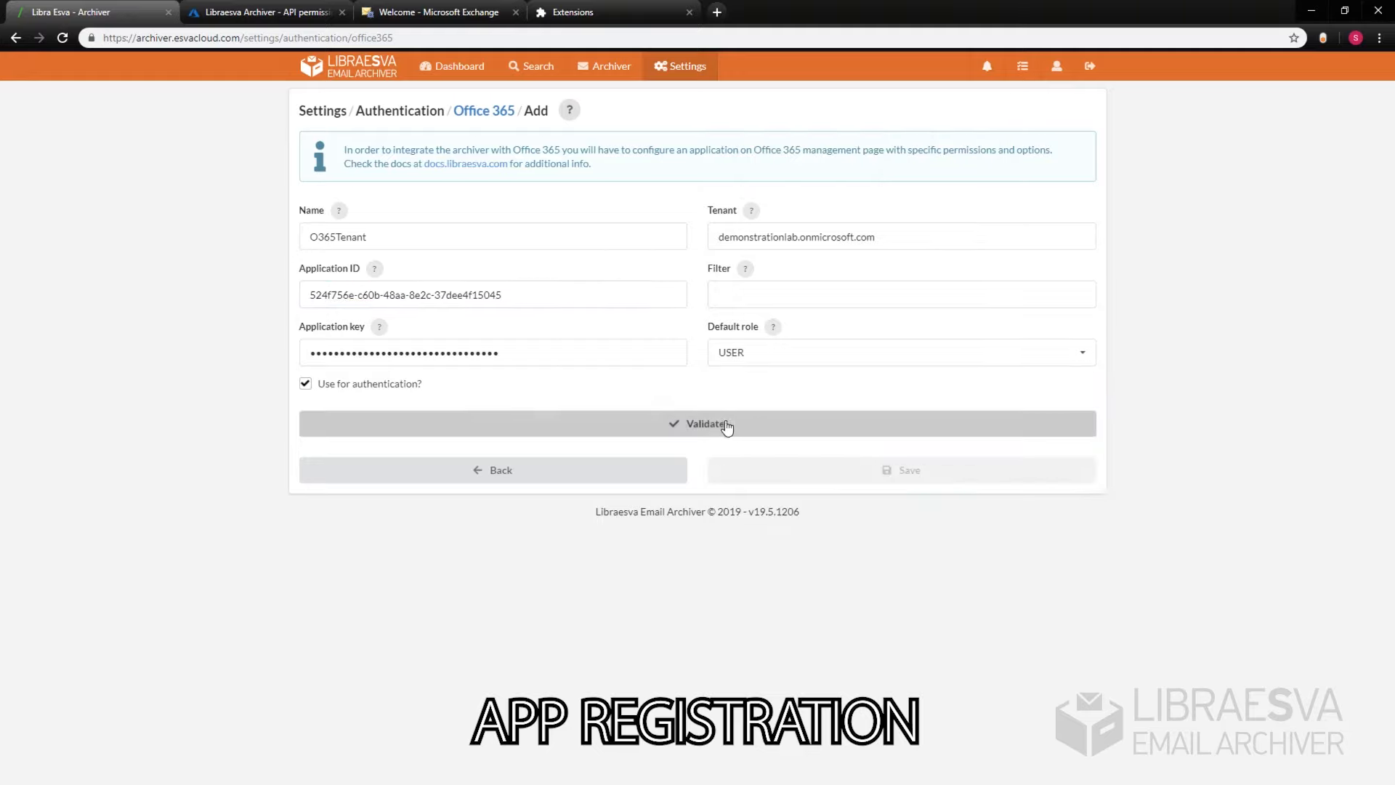
{"action": "left_click", "coordinate": [703, 428]}
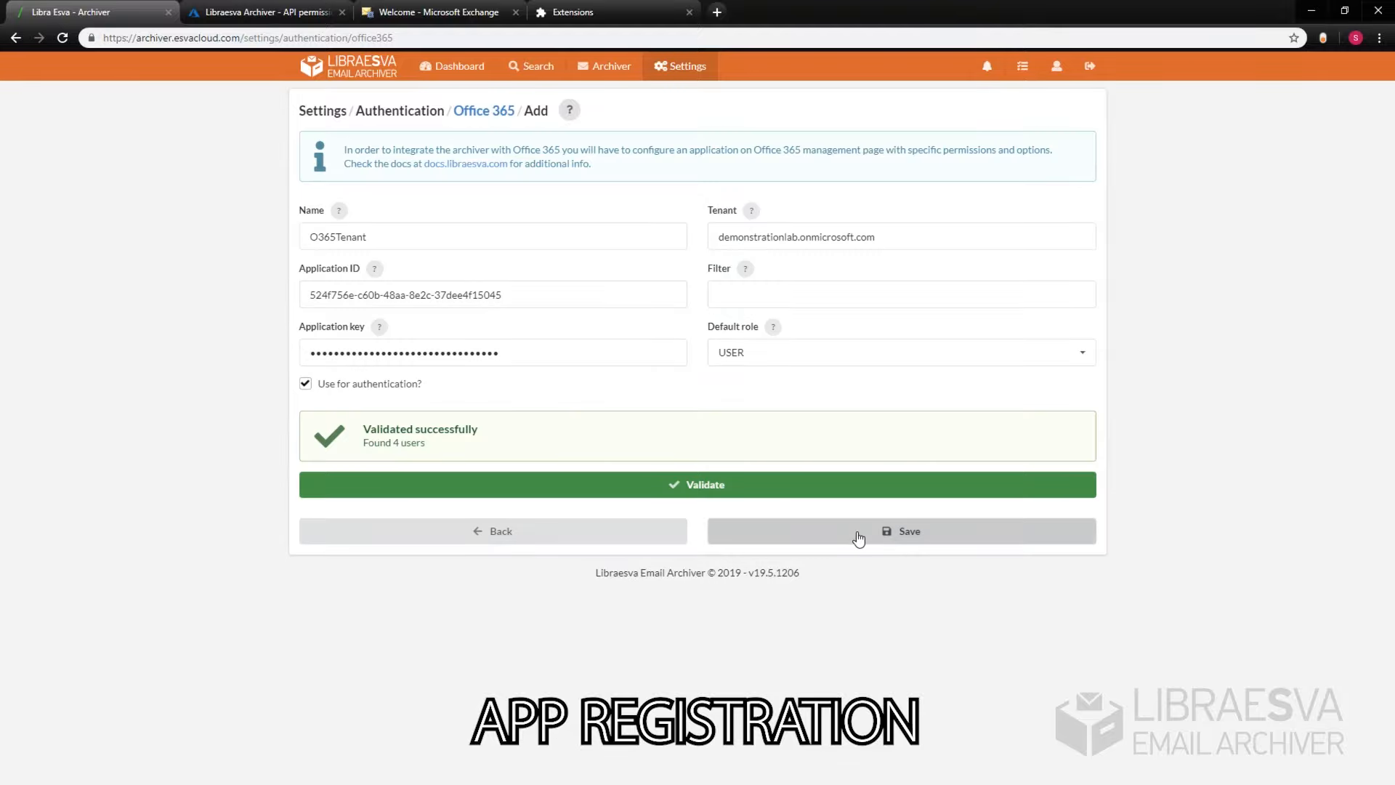
{"action": "left_click", "coordinate": [858, 538]}
{"action": "left_click", "coordinate": [929, 441]}
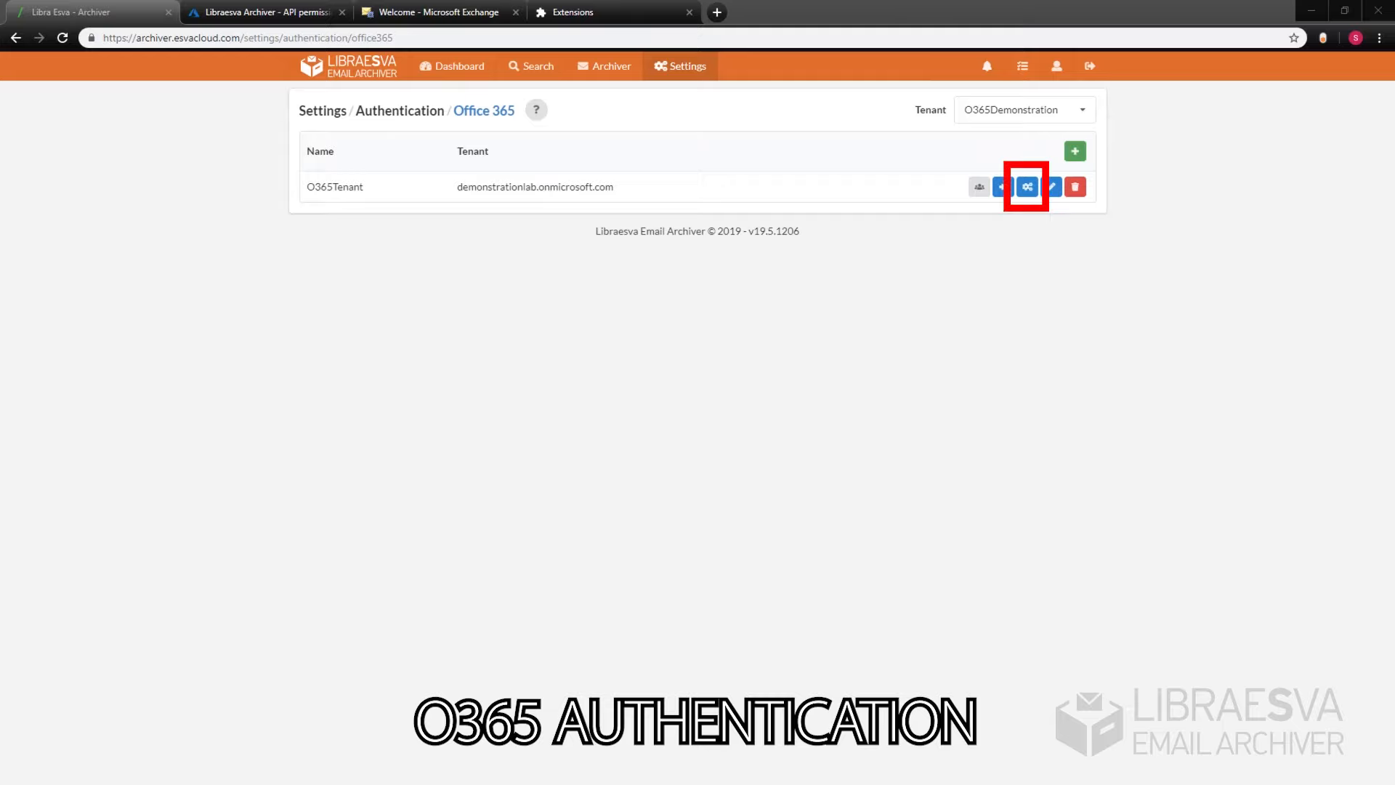
Step: Show the Office 365 reply URL and compare it with the app's Azure authentication settings
{"action": "left_click", "coordinate": [1336, 490]}
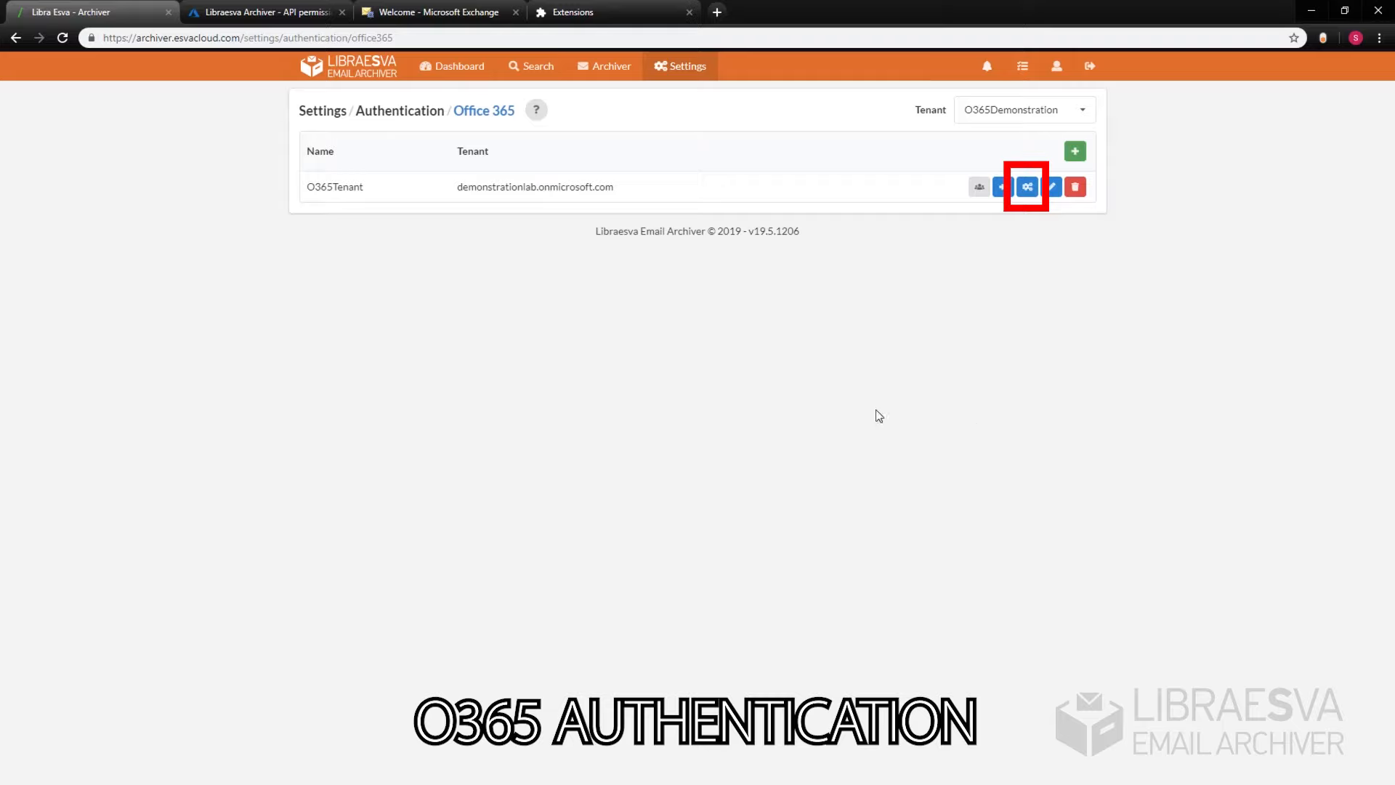
{"action": "left_click", "coordinate": [1028, 187]}
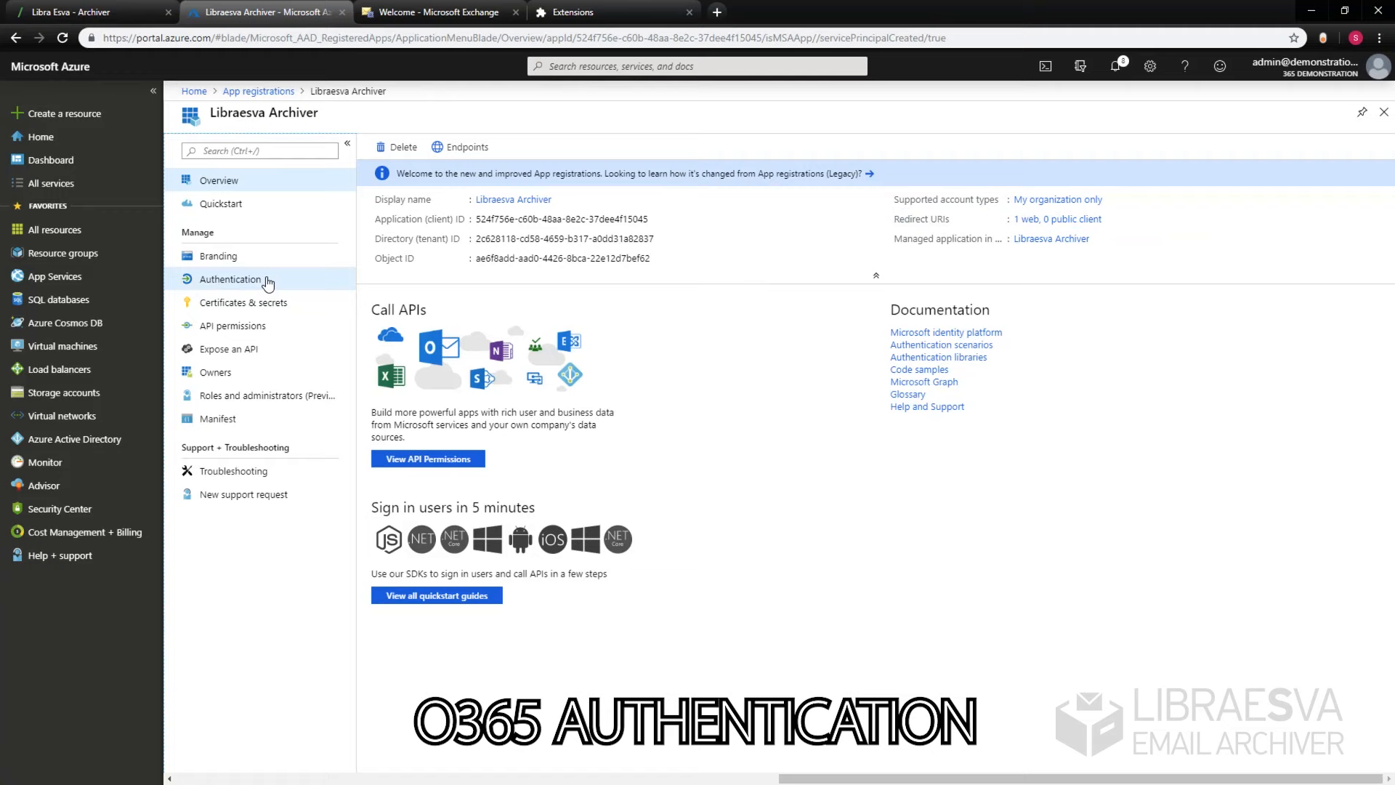
{"action": "left_click", "coordinate": [269, 279]}
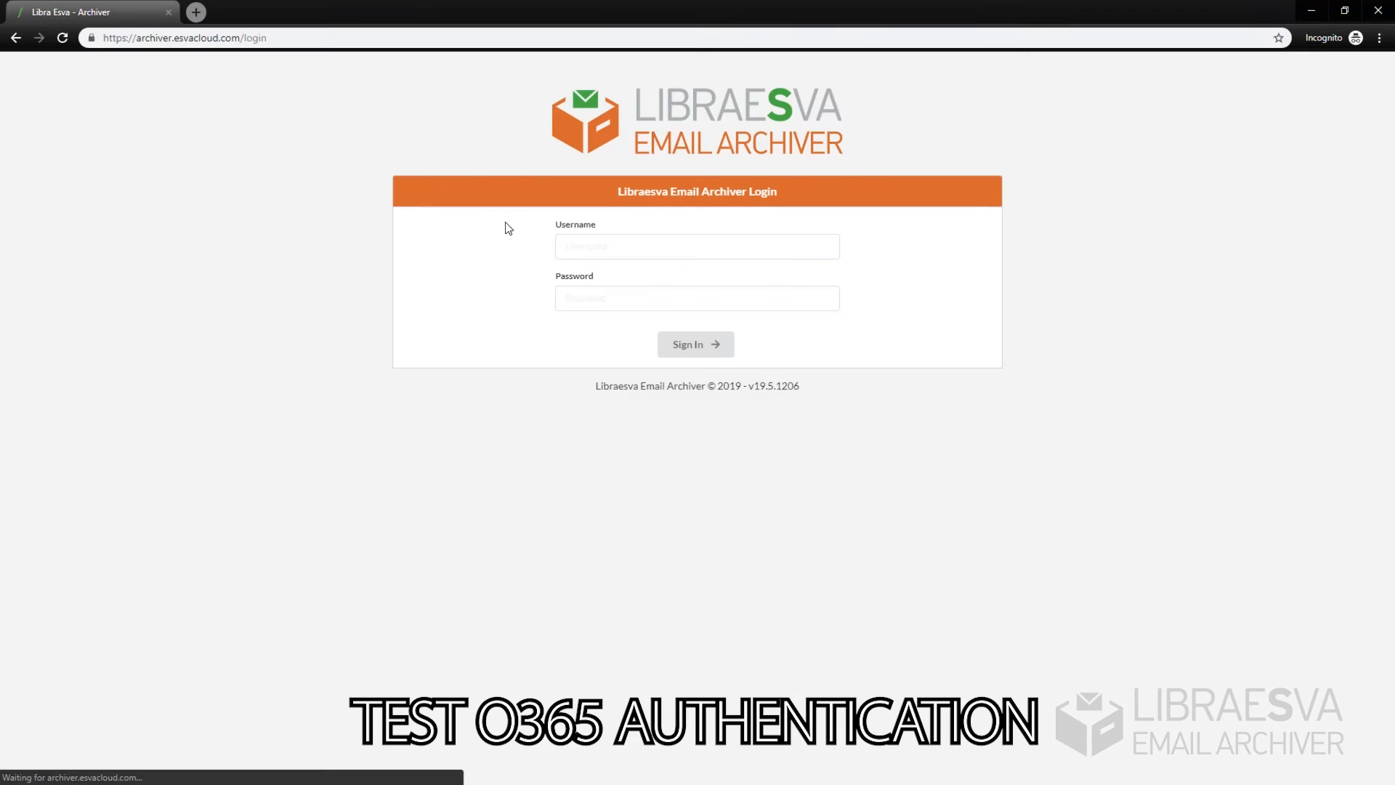
Step: Sign in with Office 365 using a tenant user's e-mail address and password
{"action": "left_click", "coordinate": [585, 241]}
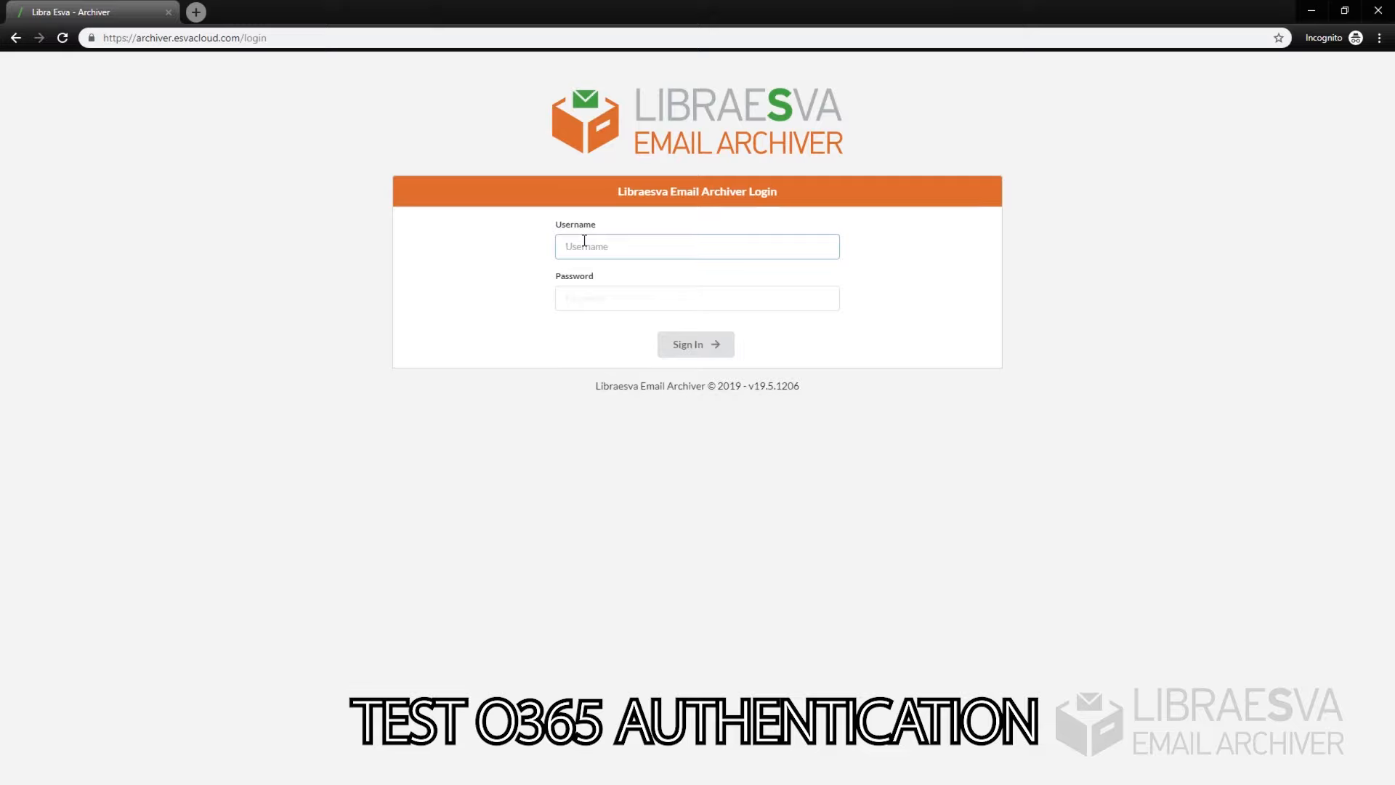
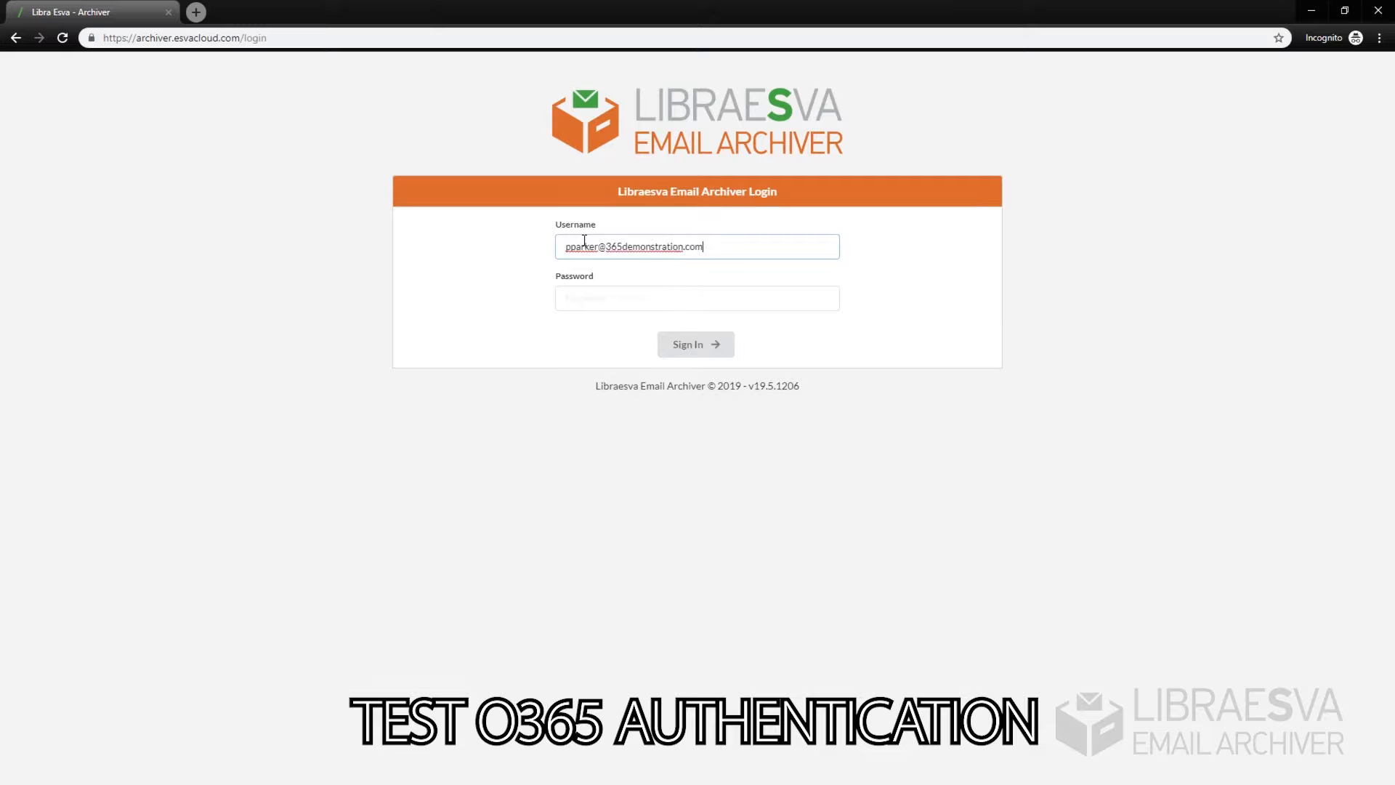
{"action": "left_click", "coordinate": [755, 346]}
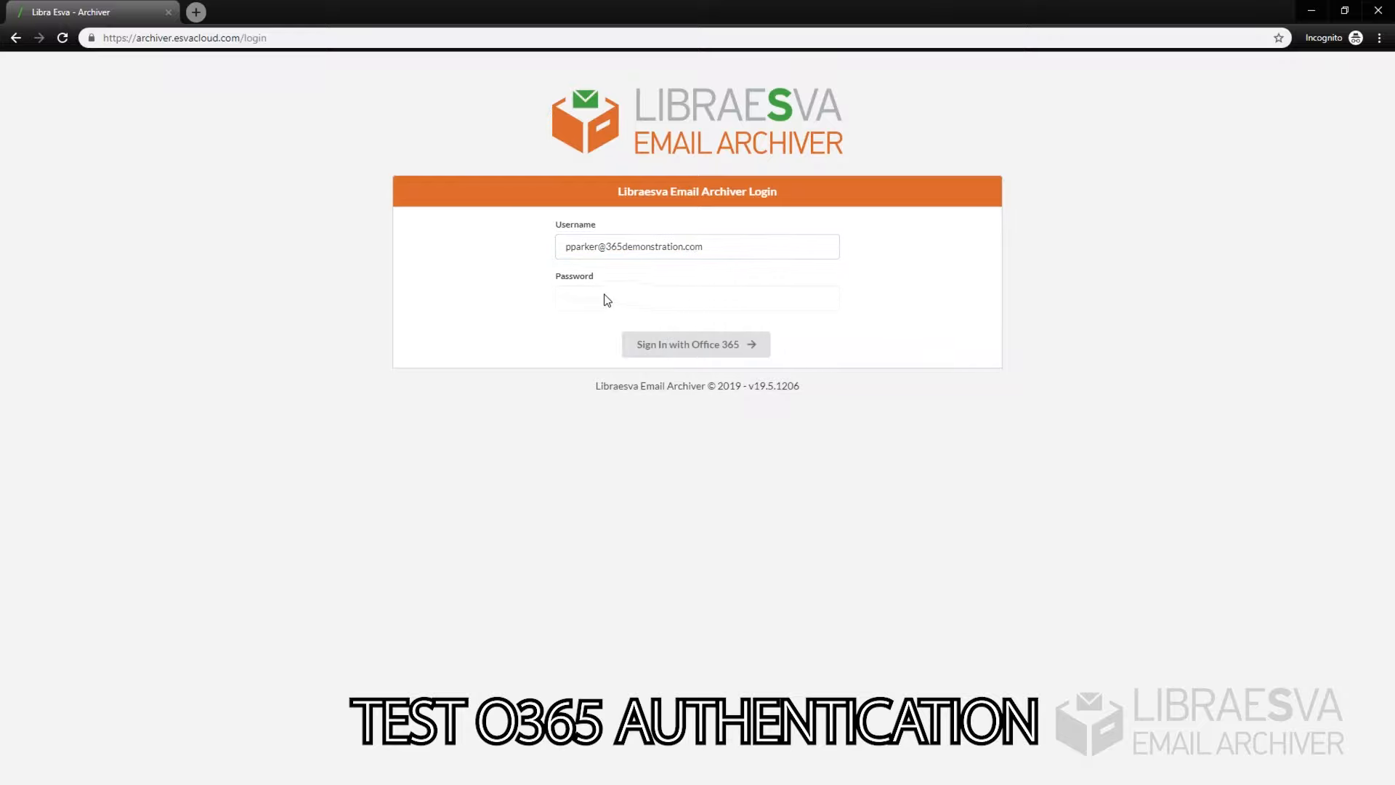
{"action": "left_click", "coordinate": [680, 347]}
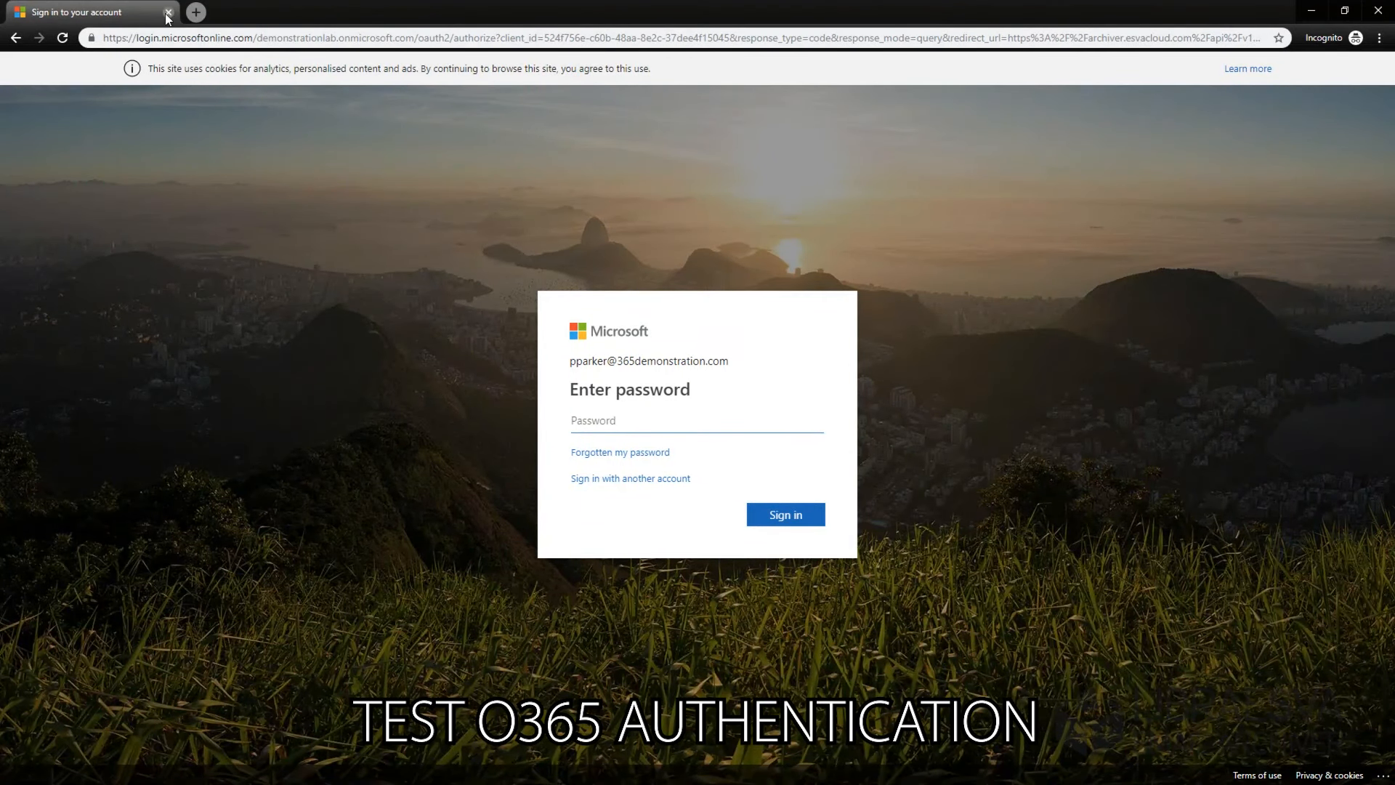
{"action": "type", "text": "••"}
{"action": "key", "text": "Return"}
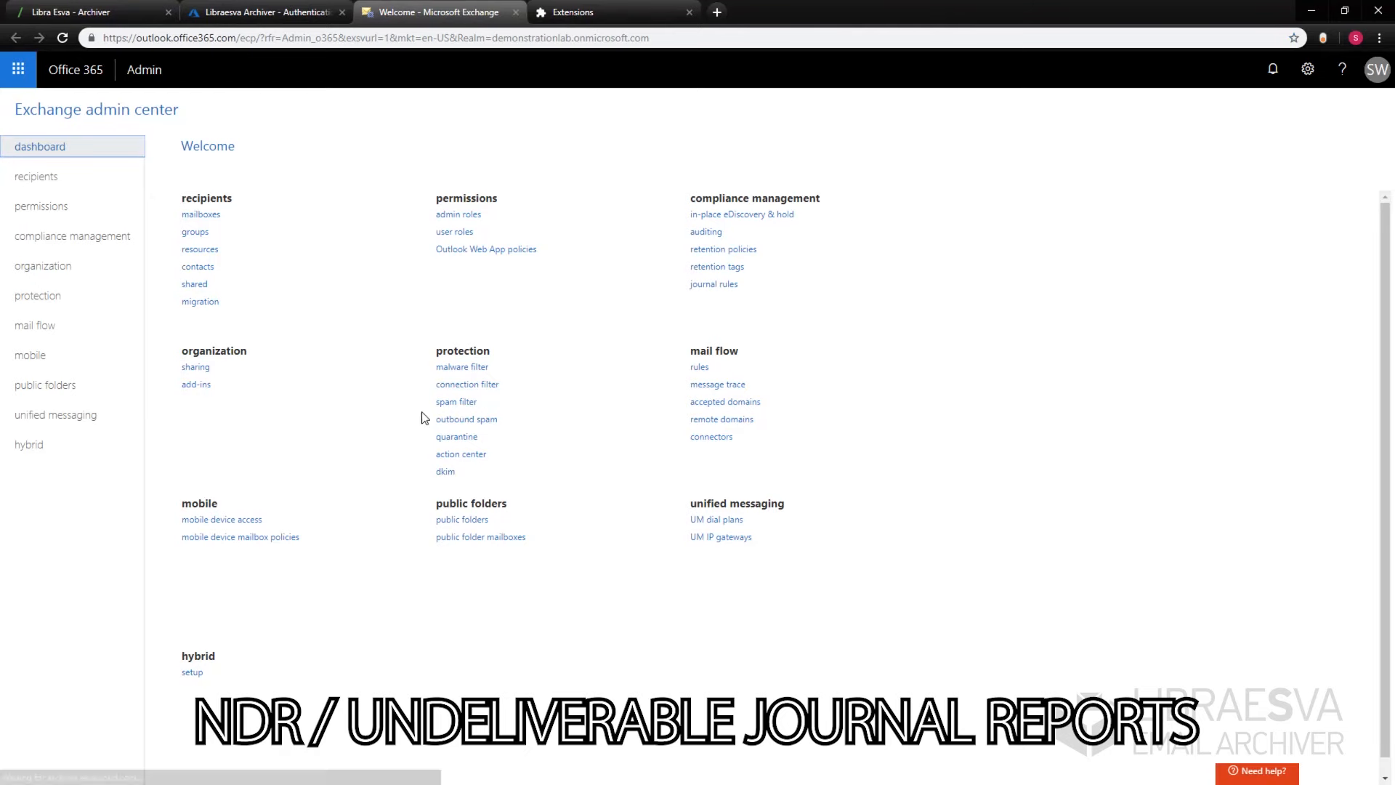
Step: In journal rules, set the Archiver mailbox as the undeliverable reports destination and accept the warning
{"action": "left_click", "coordinate": [78, 235]}
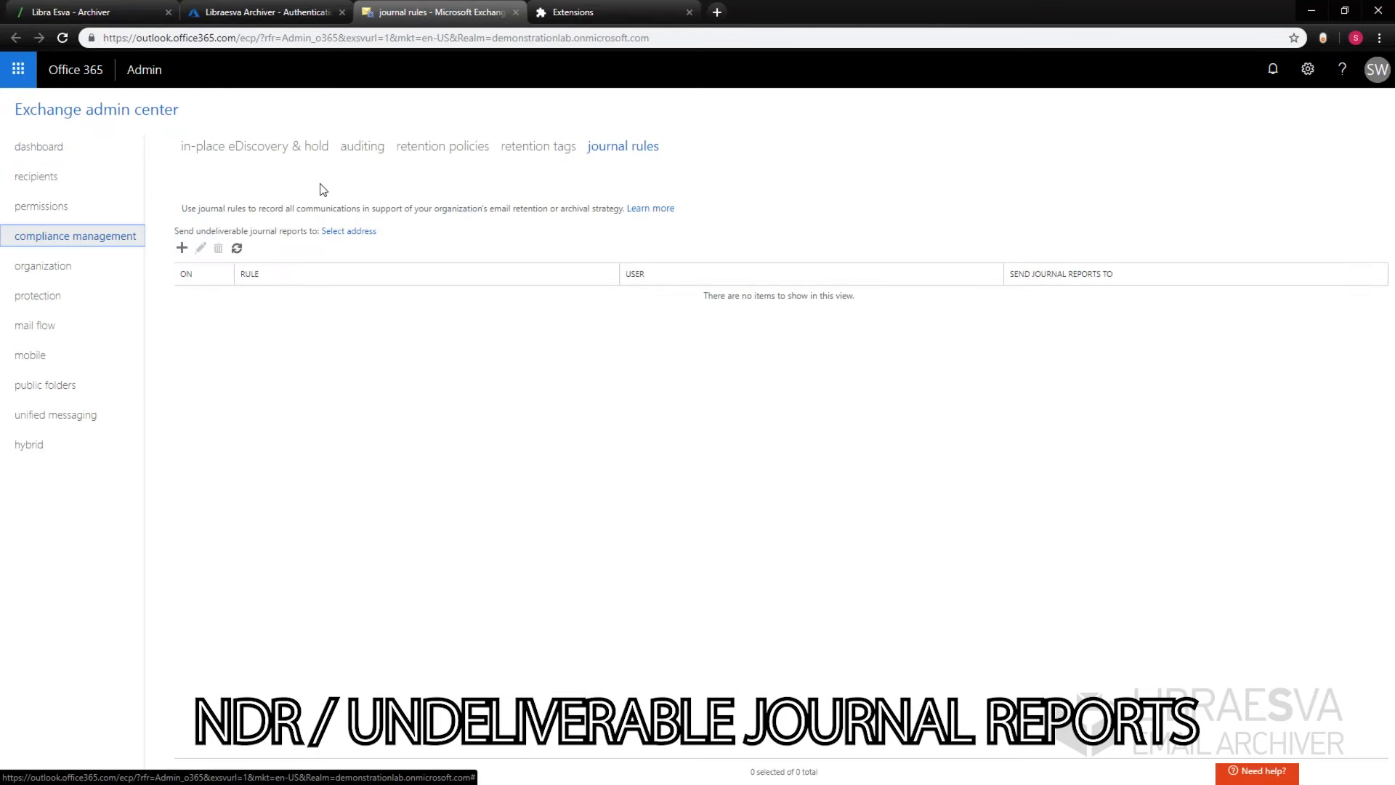
{"action": "left_click_drag", "start_coordinate": [194, 231], "coordinate": [318, 232]}
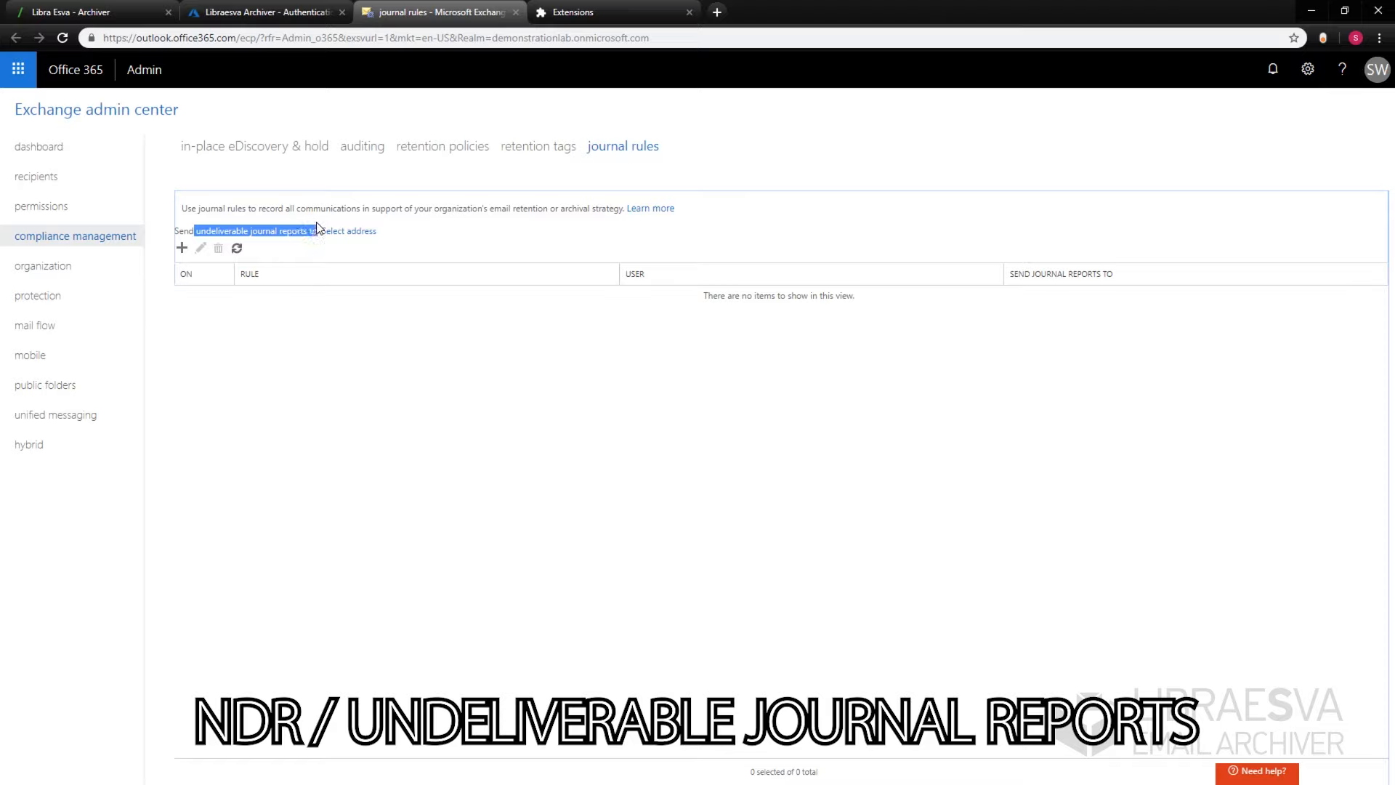
{"action": "left_click", "coordinate": [541, 225]}
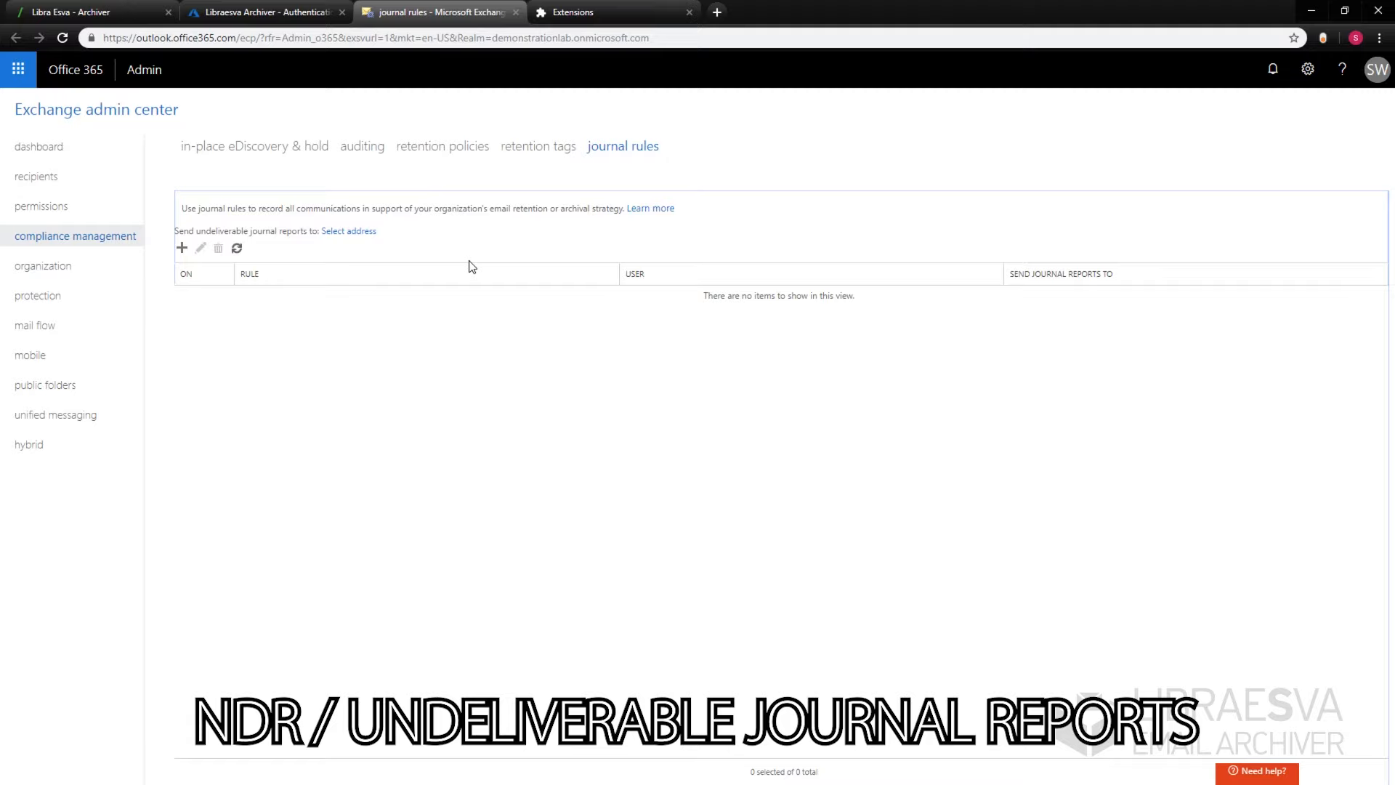
{"action": "left_click", "coordinate": [352, 231]}
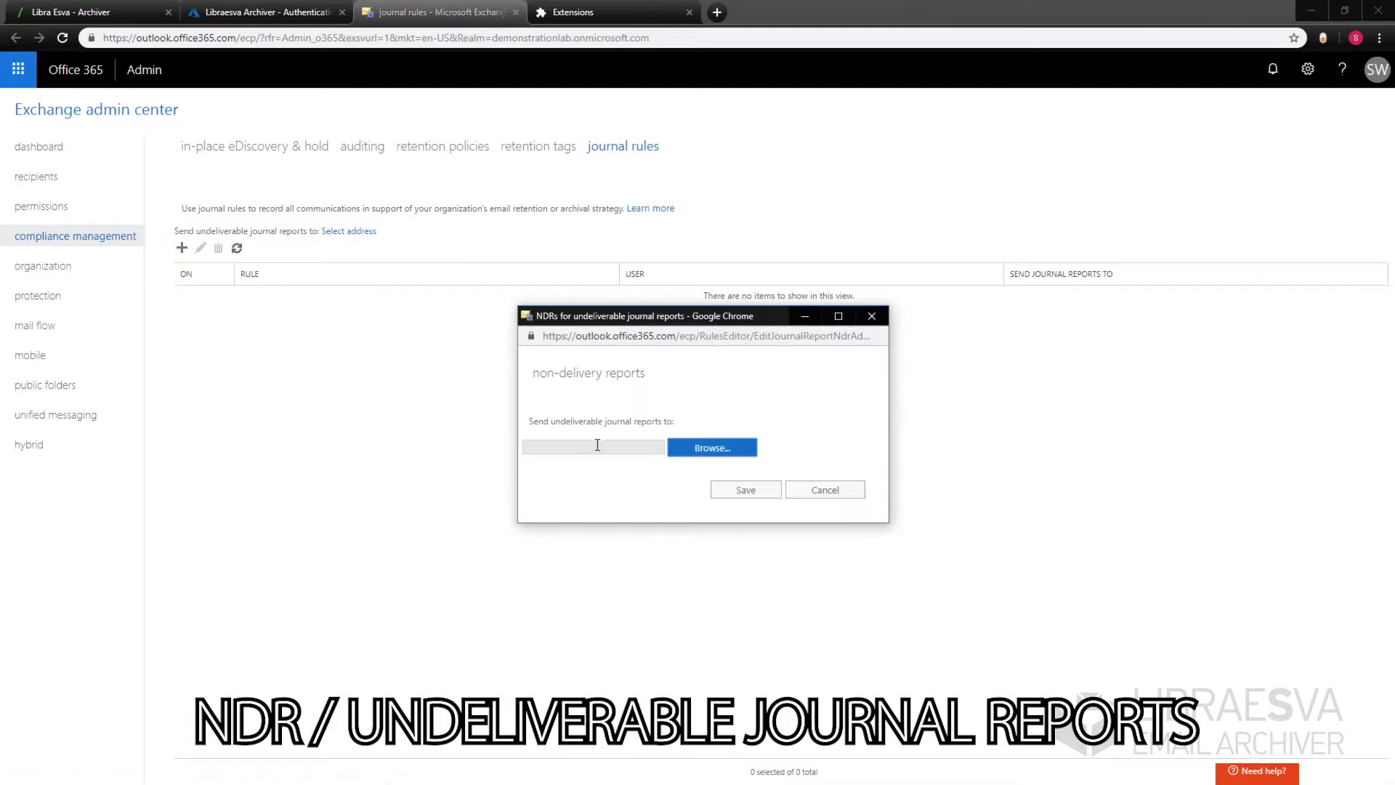
{"action": "left_click", "coordinate": [707, 449]}
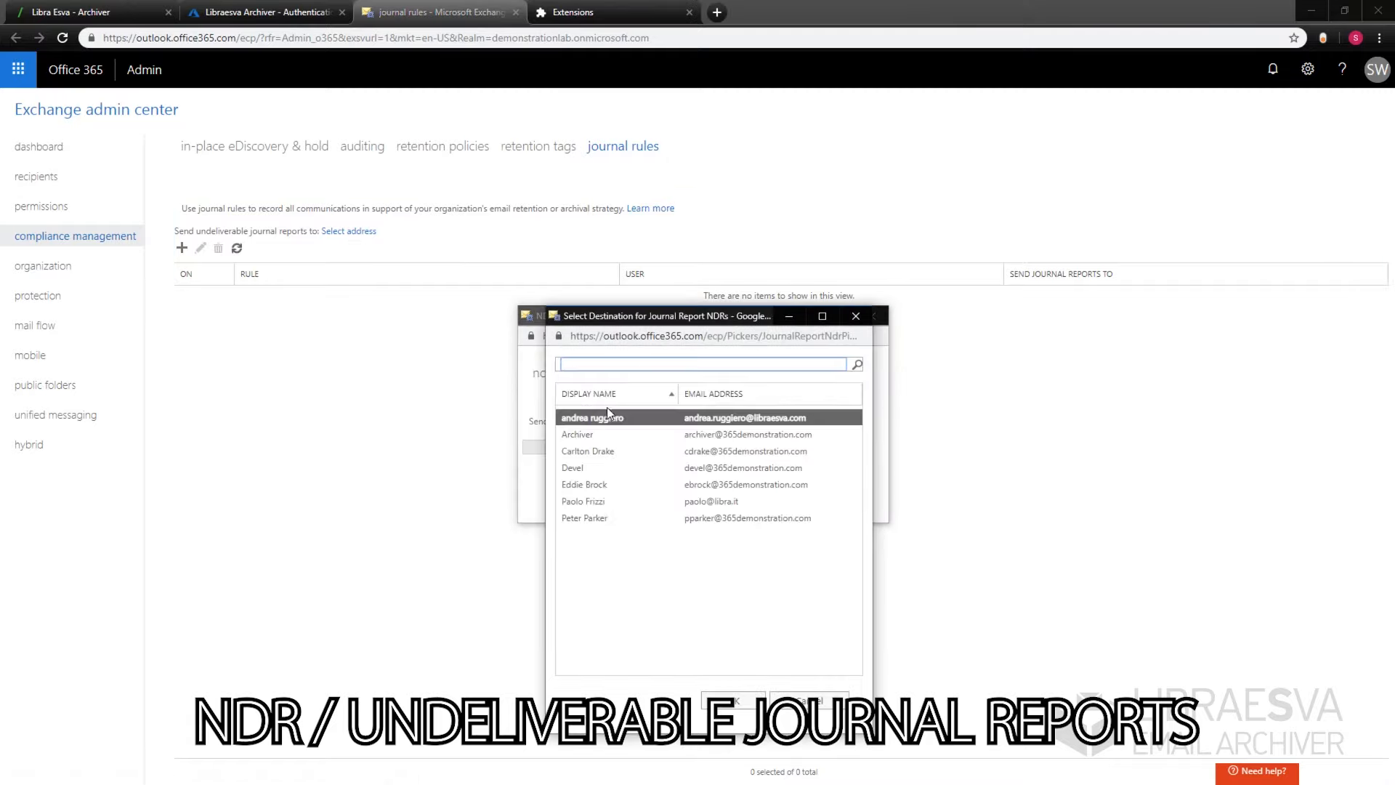
{"action": "left_click", "coordinate": [635, 435]}
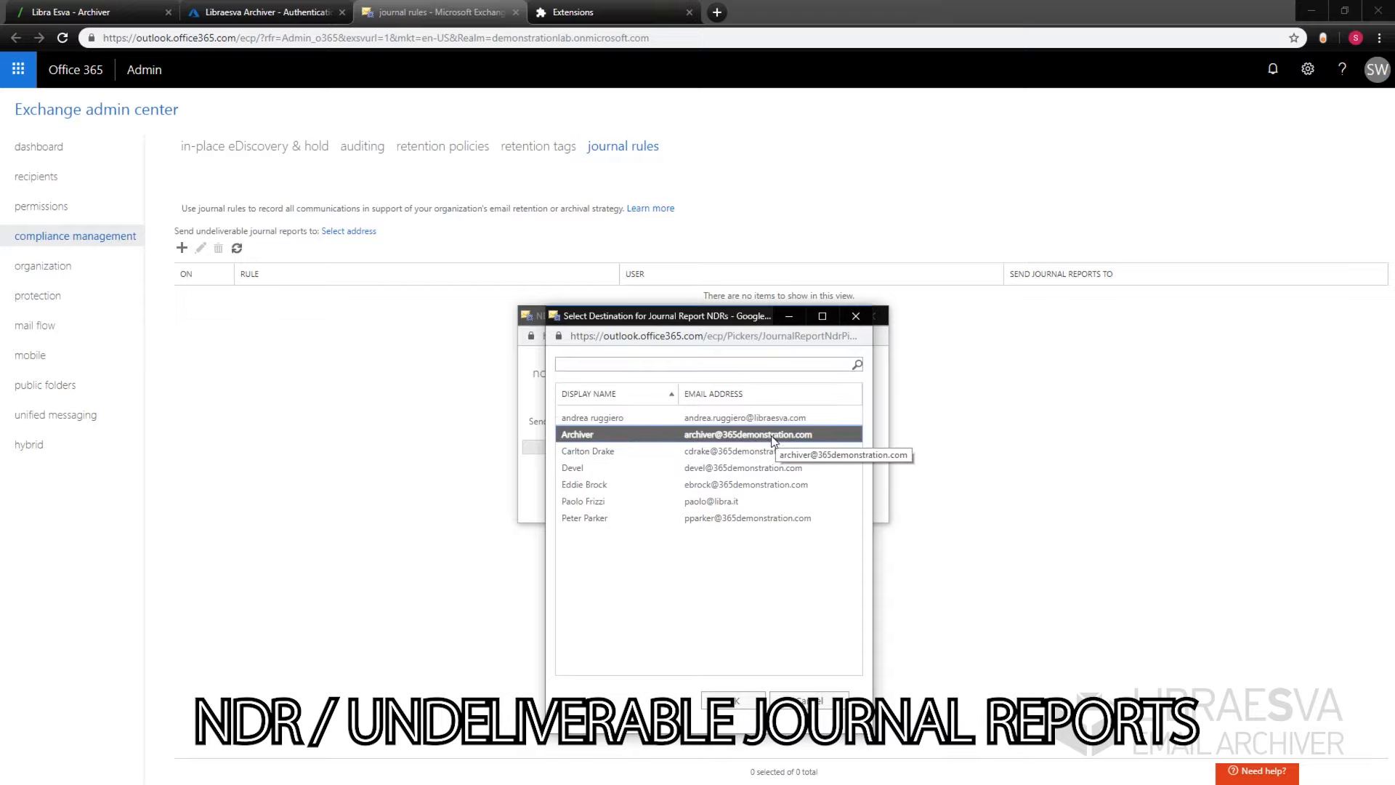
{"action": "double_click", "coordinate": [736, 436]}
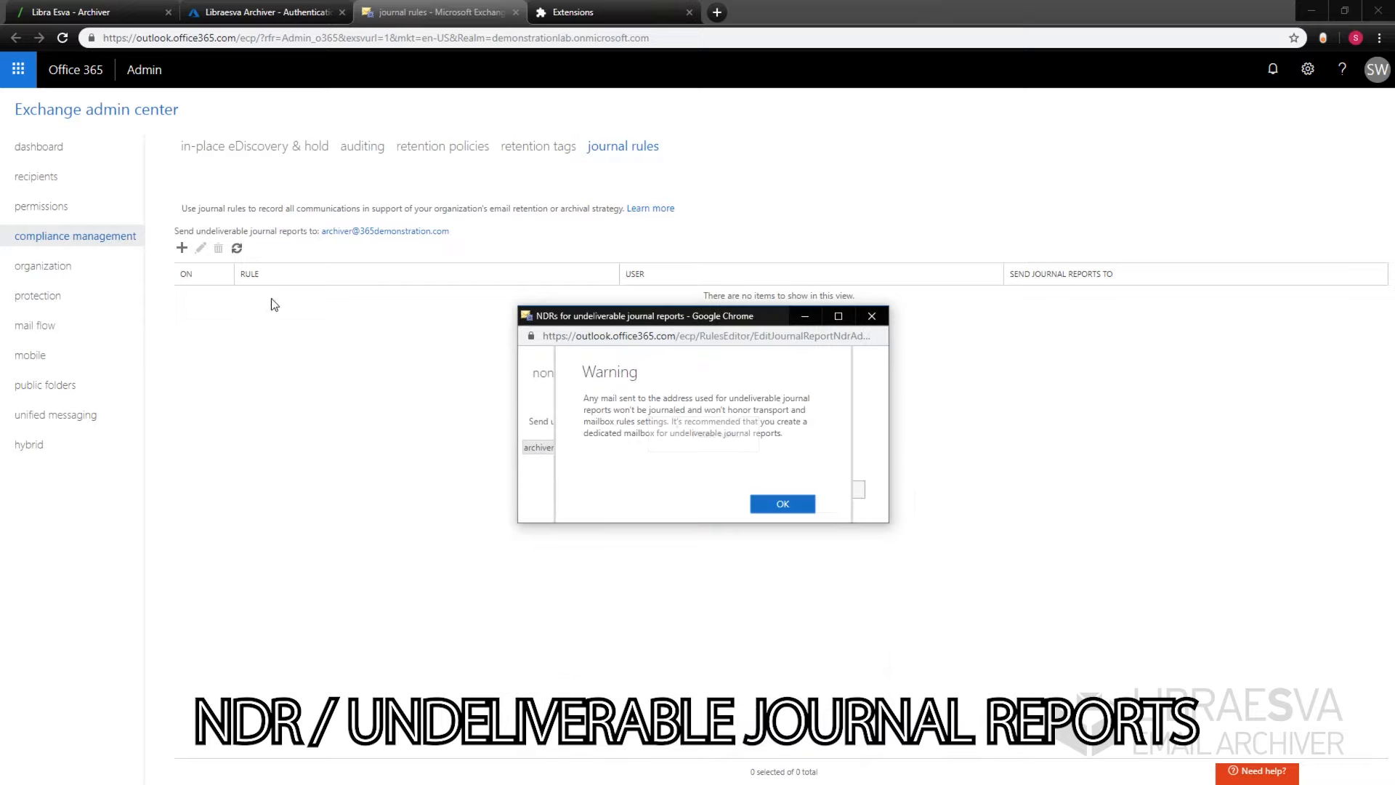
{"action": "left_click", "coordinate": [780, 506]}
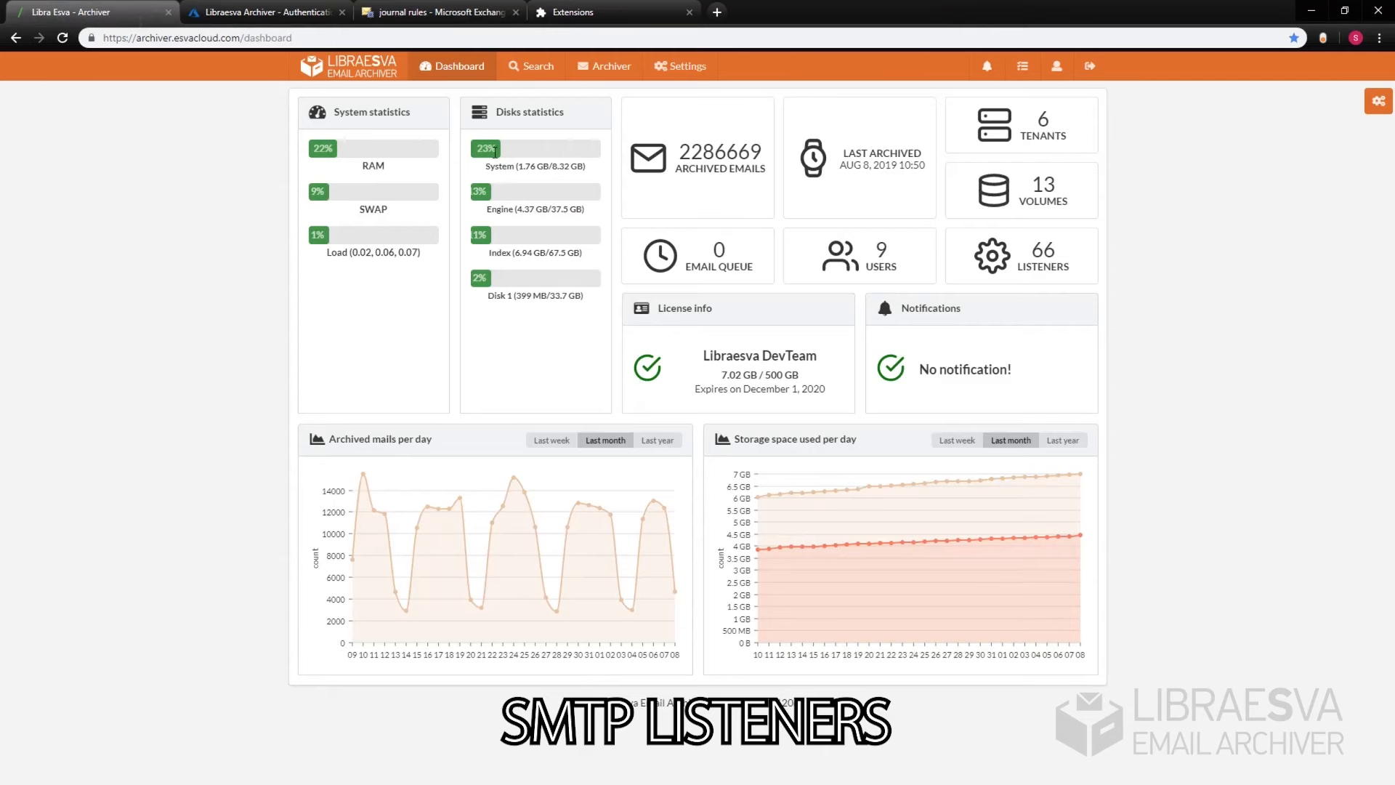
Step: Open SMTP Journaling listeners for tenant O365Demonstration and start a new listener
{"action": "left_click", "coordinate": [620, 66]}
{"action": "left_click", "coordinate": [427, 138]}
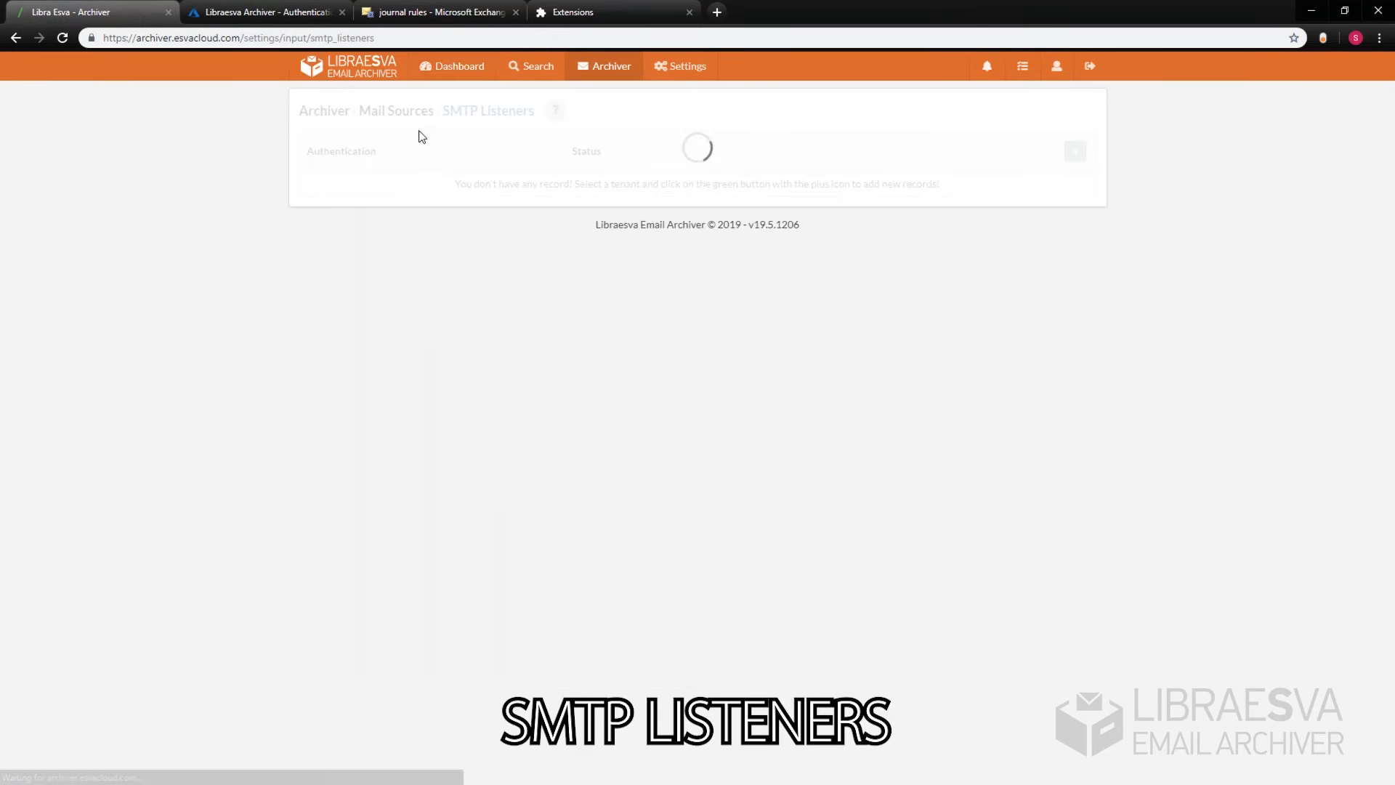
{"action": "left_click", "coordinate": [1018, 110]}
{"action": "left_click", "coordinate": [1009, 273]}
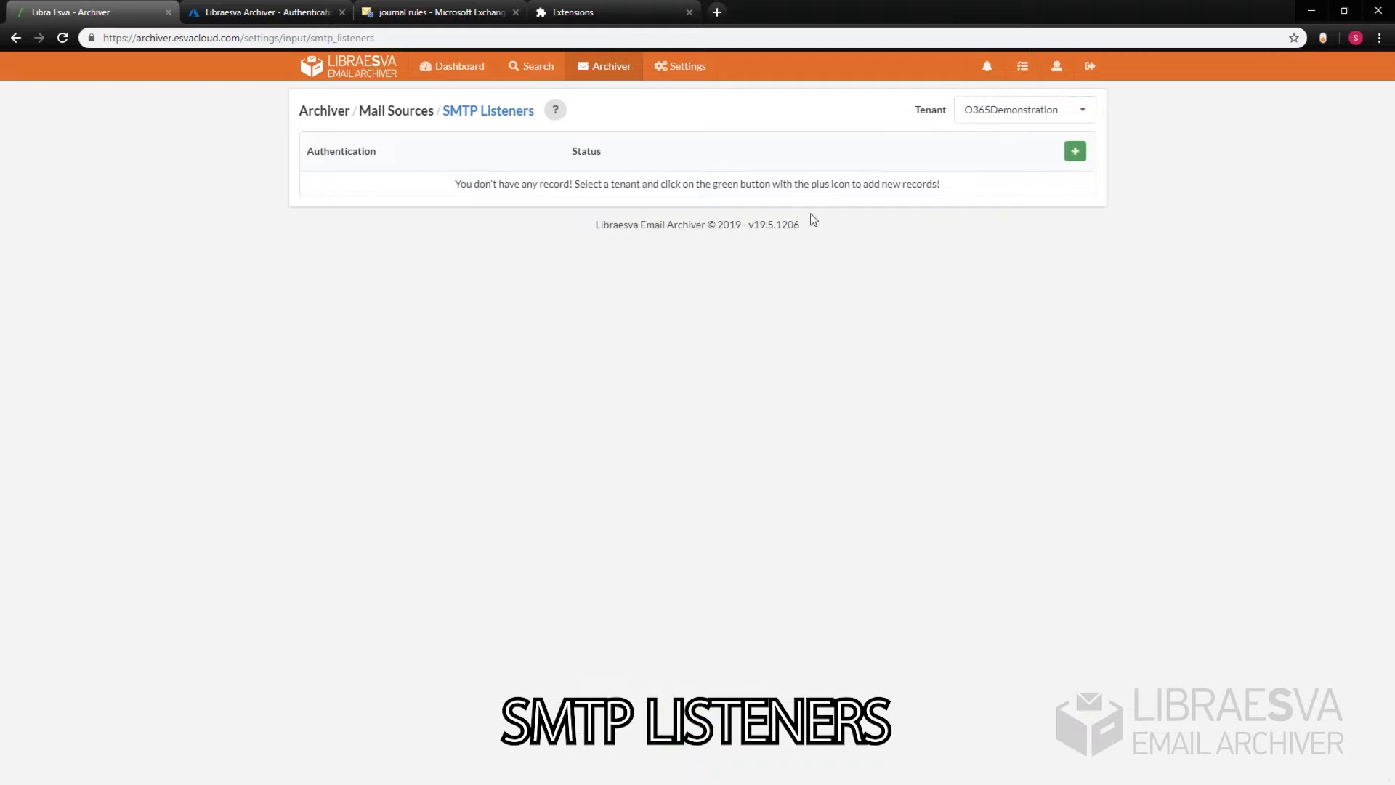
{"action": "left_click", "coordinate": [1075, 151]}
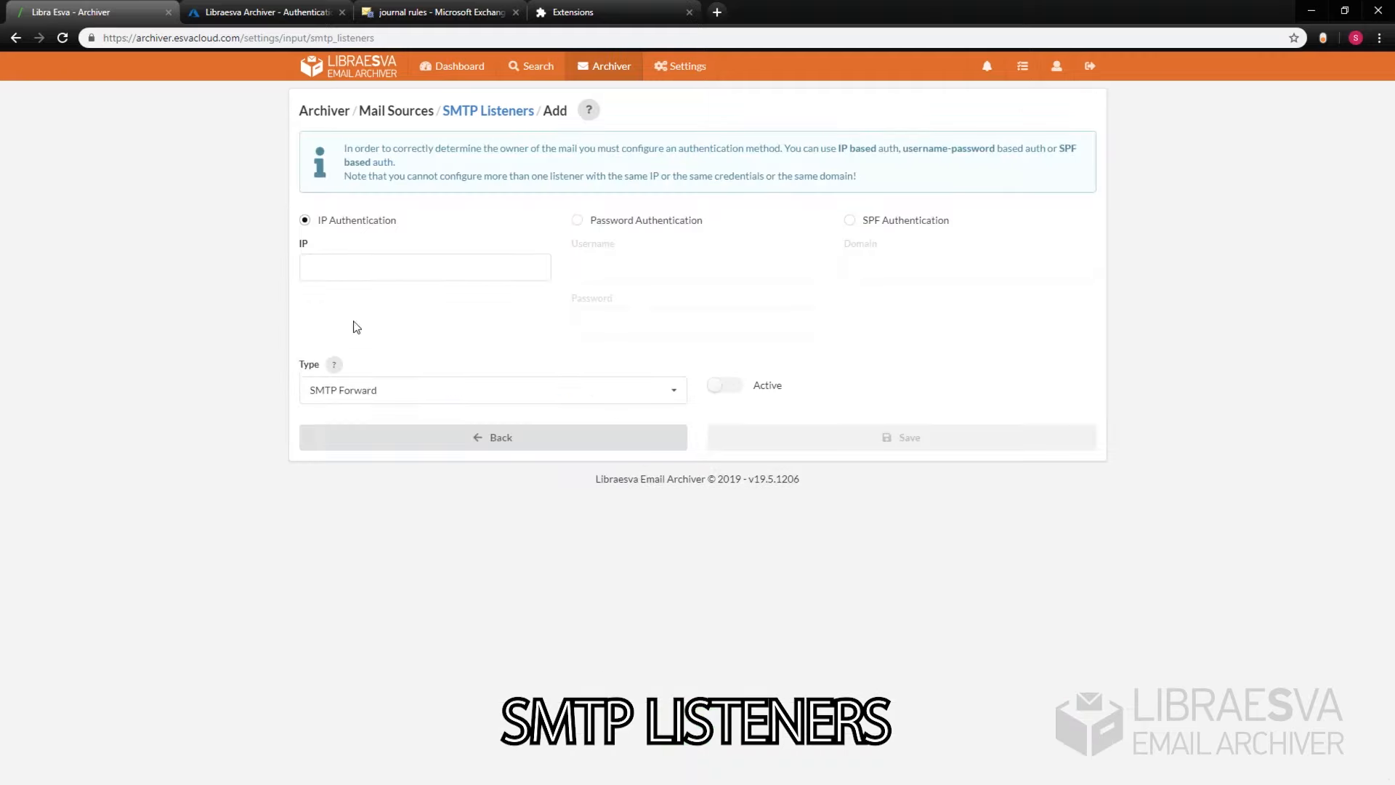
Step: Make it an active SMTP Journaling listener with SPF authentication for 365demonstration.com, and save
{"action": "left_click", "coordinate": [378, 393]}
{"action": "left_click", "coordinate": [341, 444]}
{"action": "left_click", "coordinate": [725, 385]}
{"action": "left_click", "coordinate": [851, 220]}
{"action": "left_click", "coordinate": [922, 266]}
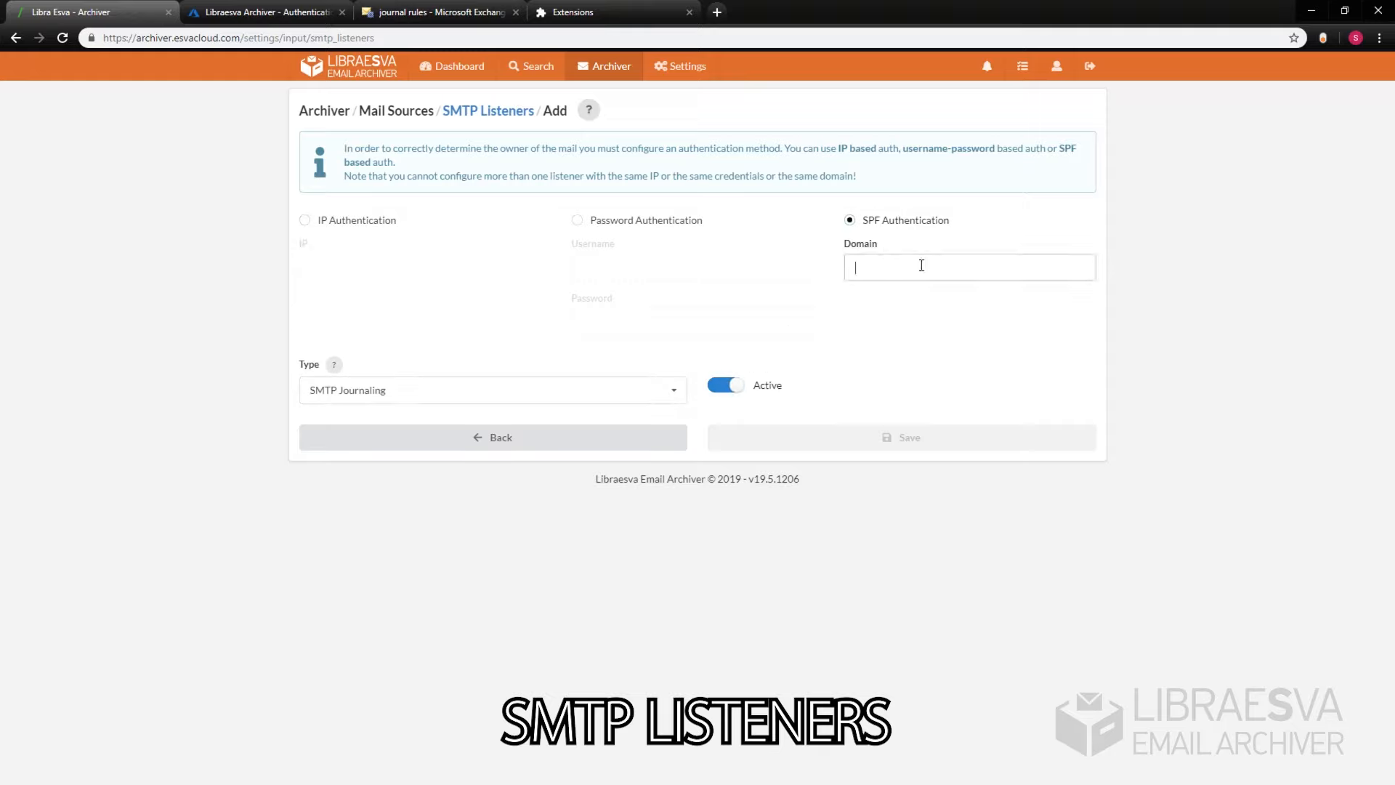
{"action": "type", "text": "365de"}
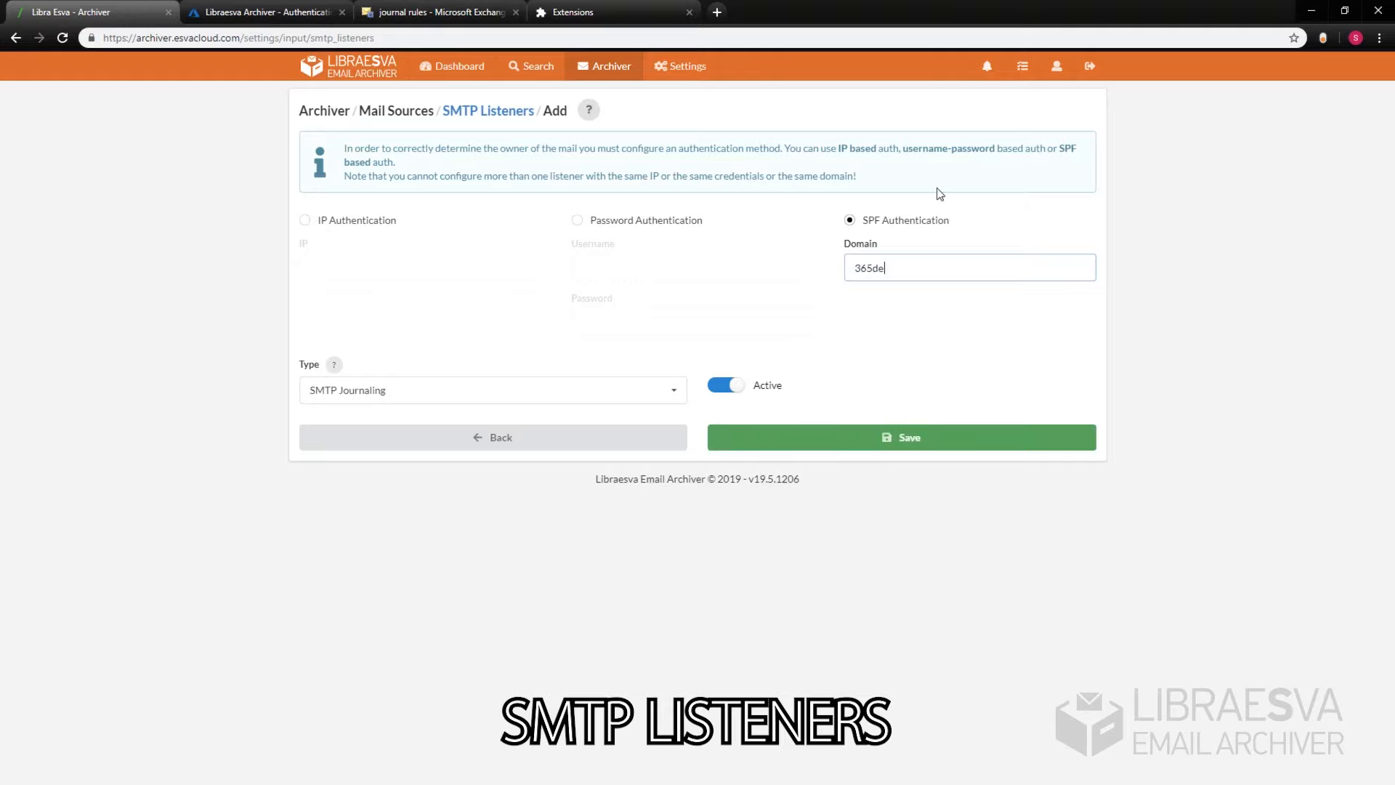
{"action": "type", "text": "monstration.com"}
{"action": "left_click", "coordinate": [962, 441]}
{"action": "left_click", "coordinate": [961, 440]}
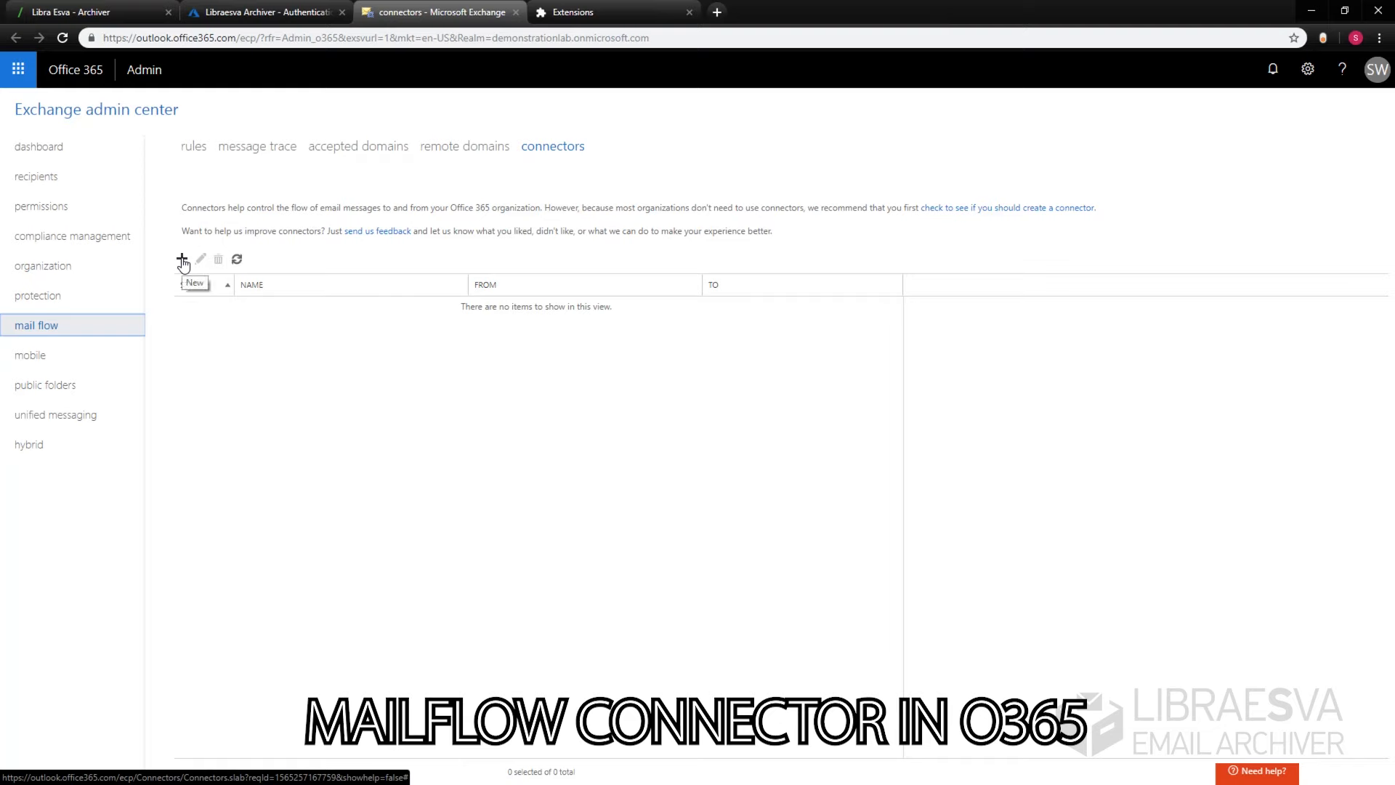
Step: Create the Archiving Connector from Office 365 to a partner organization
{"action": "left_click", "coordinate": [181, 259]}
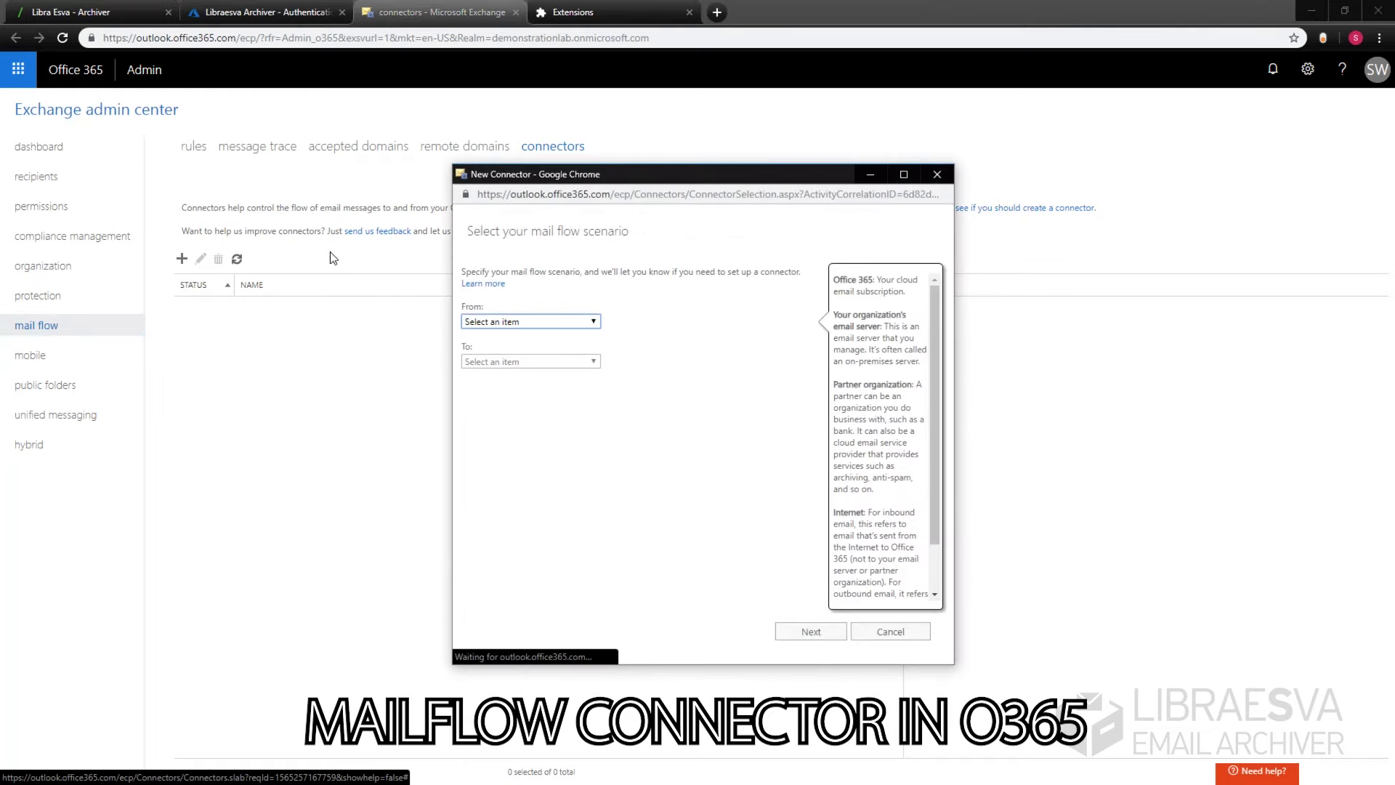
{"action": "left_click", "coordinate": [586, 320]}
{"action": "left_click", "coordinate": [526, 352]}
{"action": "left_click", "coordinate": [574, 362]}
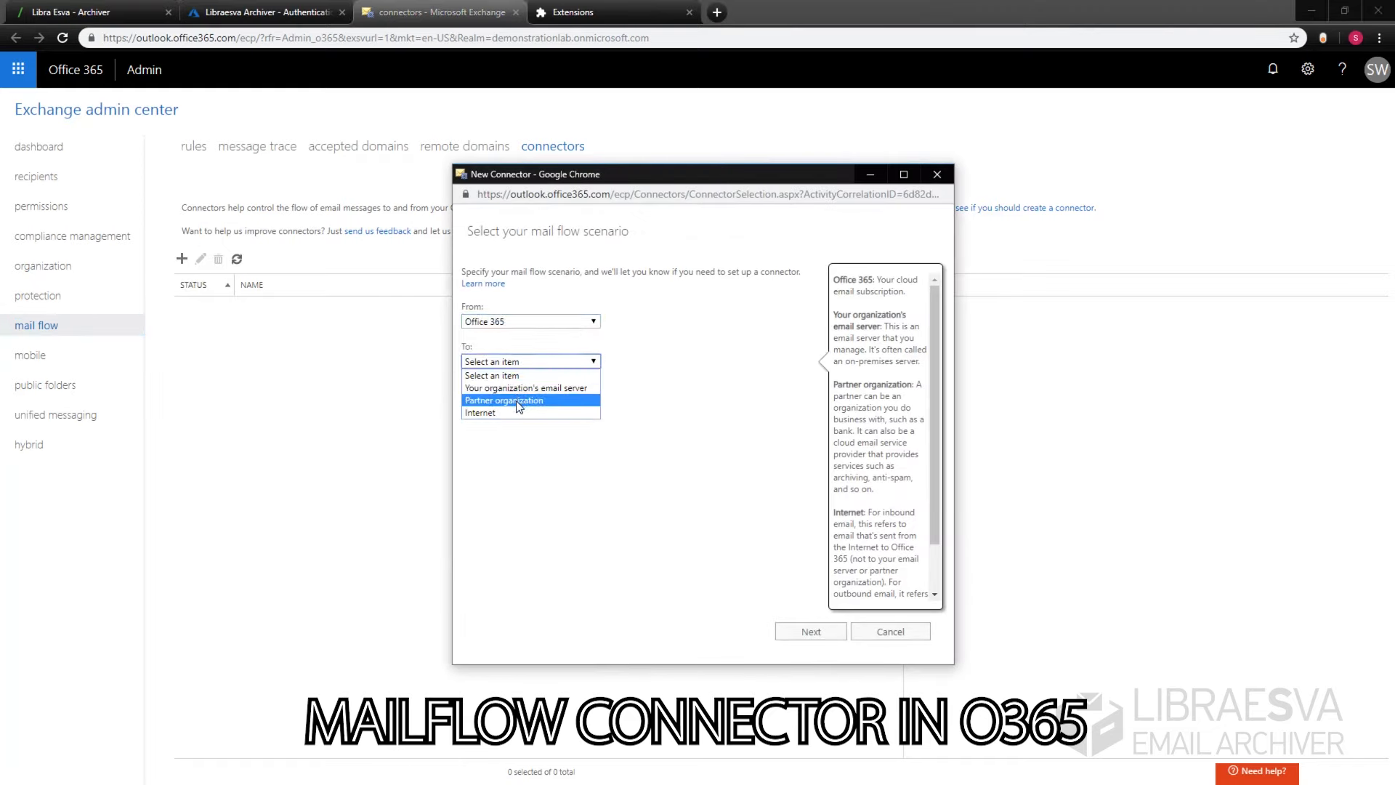
{"action": "left_click", "coordinate": [518, 399]}
{"action": "left_click", "coordinate": [823, 634]}
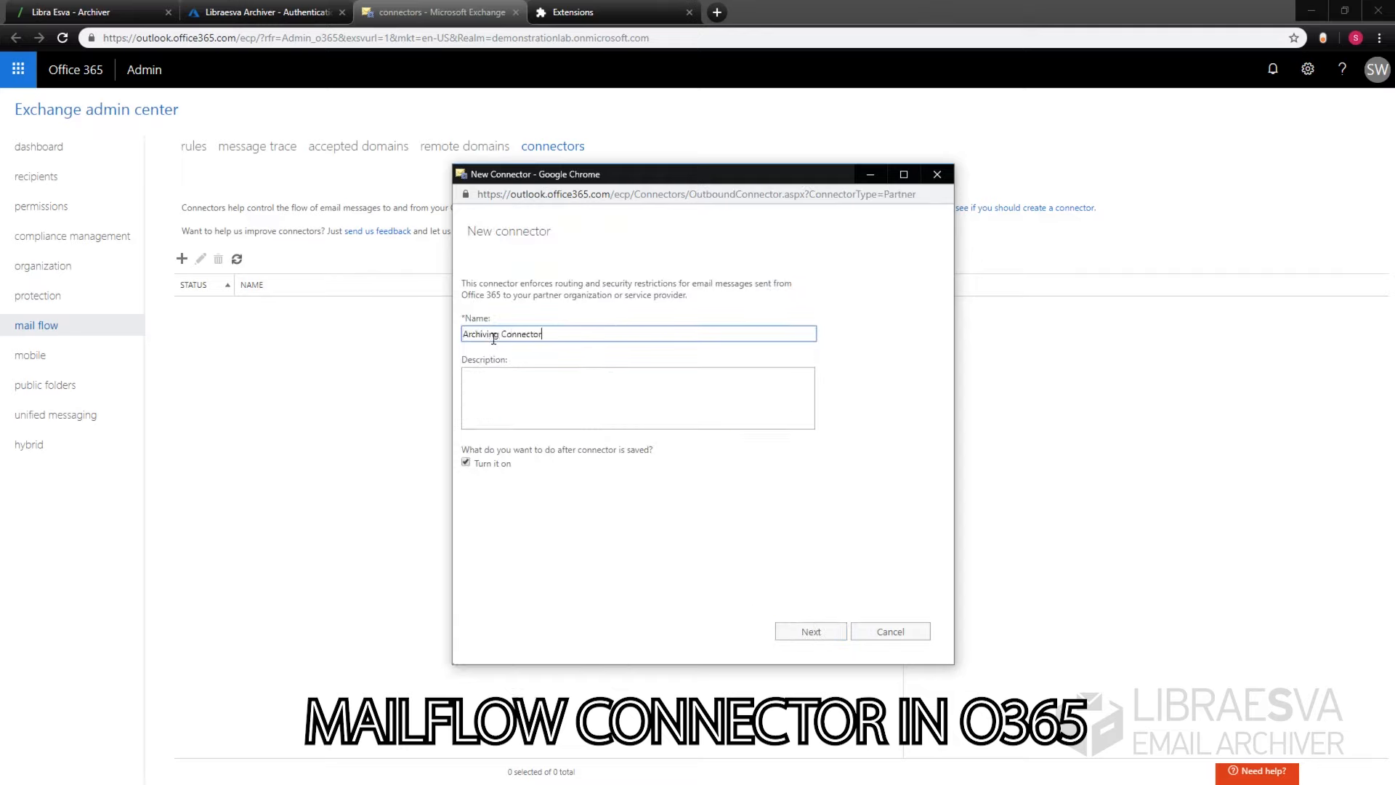
{"action": "left_click", "coordinate": [811, 631]}
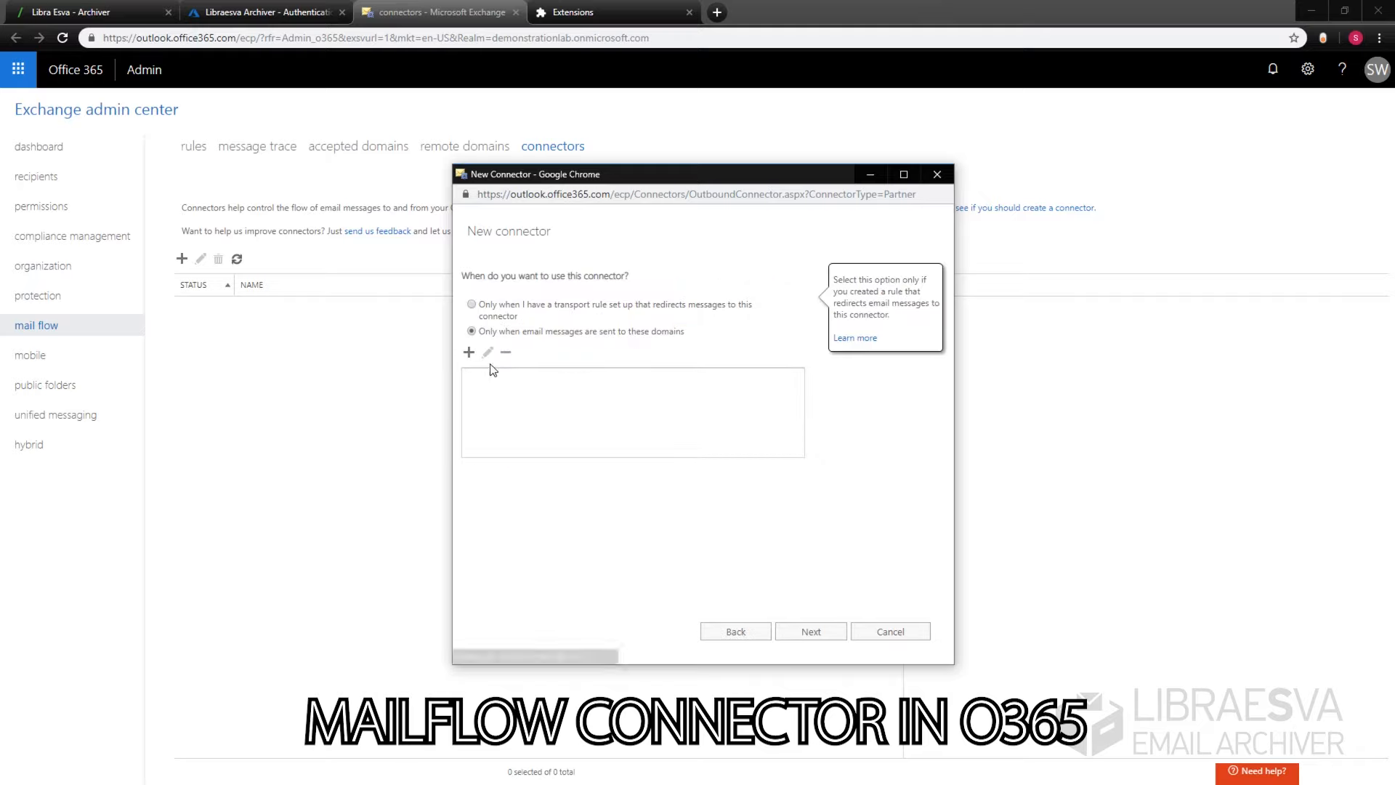
Step: Apply it to domain archiver.esvacloud.com and route through smart host archiver.esvacloud.com
{"action": "left_click", "coordinate": [469, 353]}
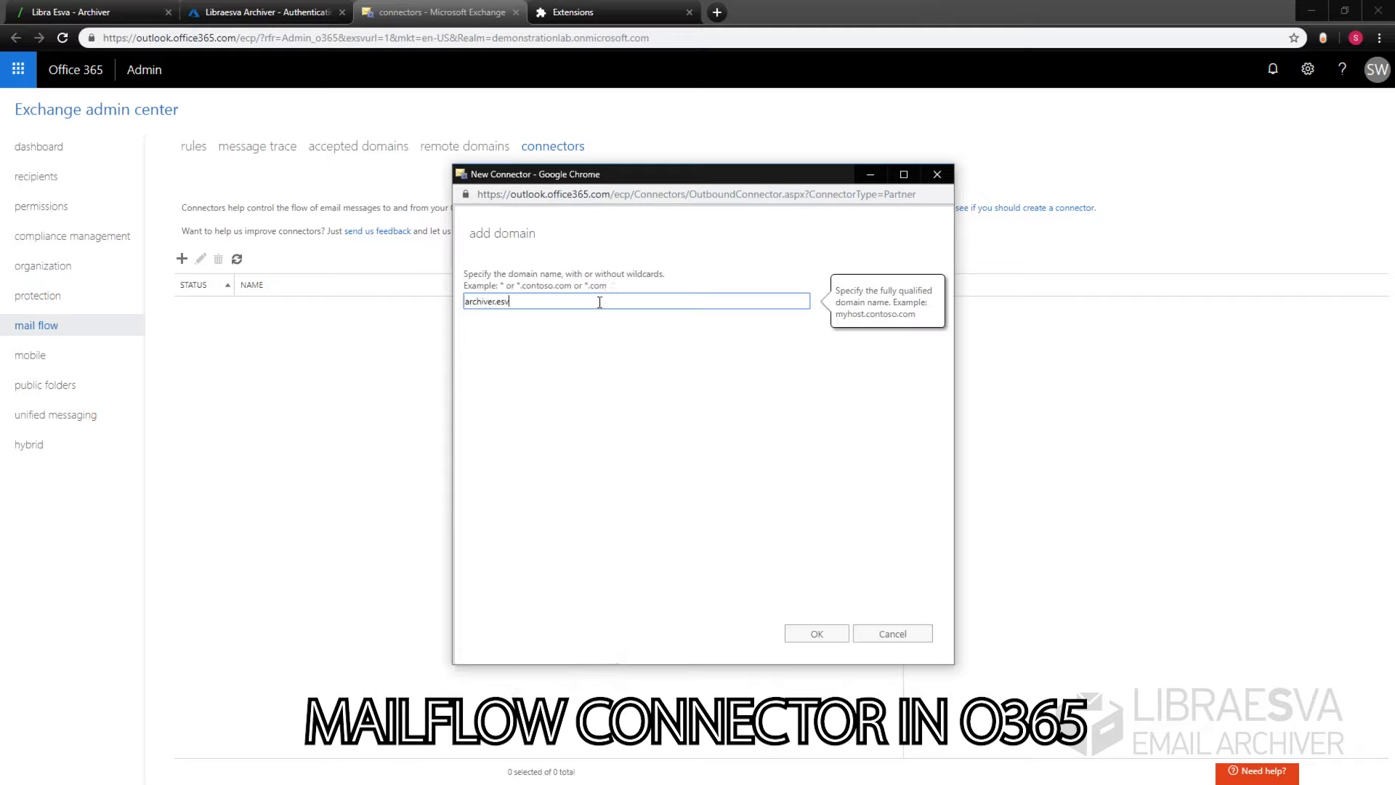
{"action": "type", "text": "archiver.esvacloud.com"}
{"action": "left_click", "coordinate": [817, 633]}
{"action": "left_click", "coordinate": [811, 631]}
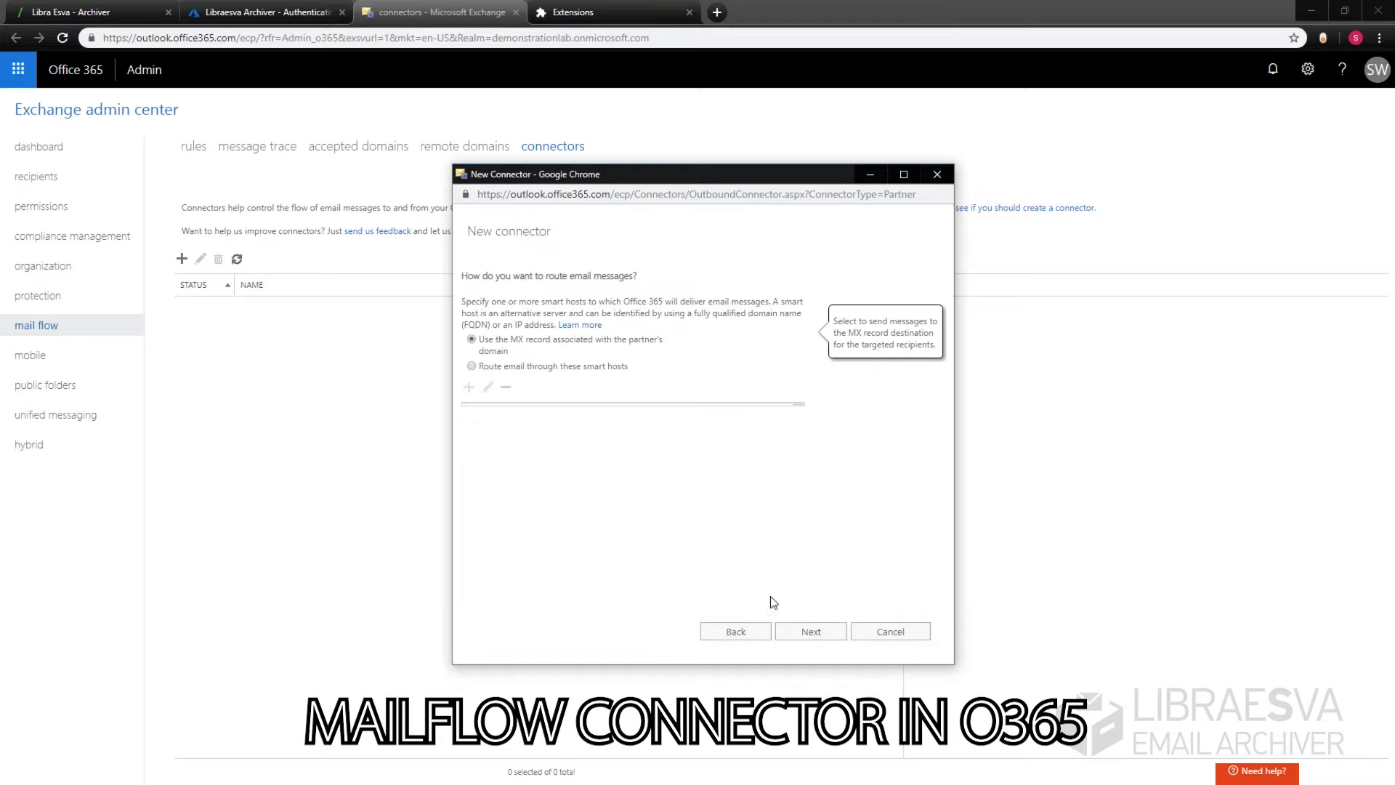
{"action": "left_click", "coordinate": [467, 389]}
{"action": "type", "text": "ardc"}
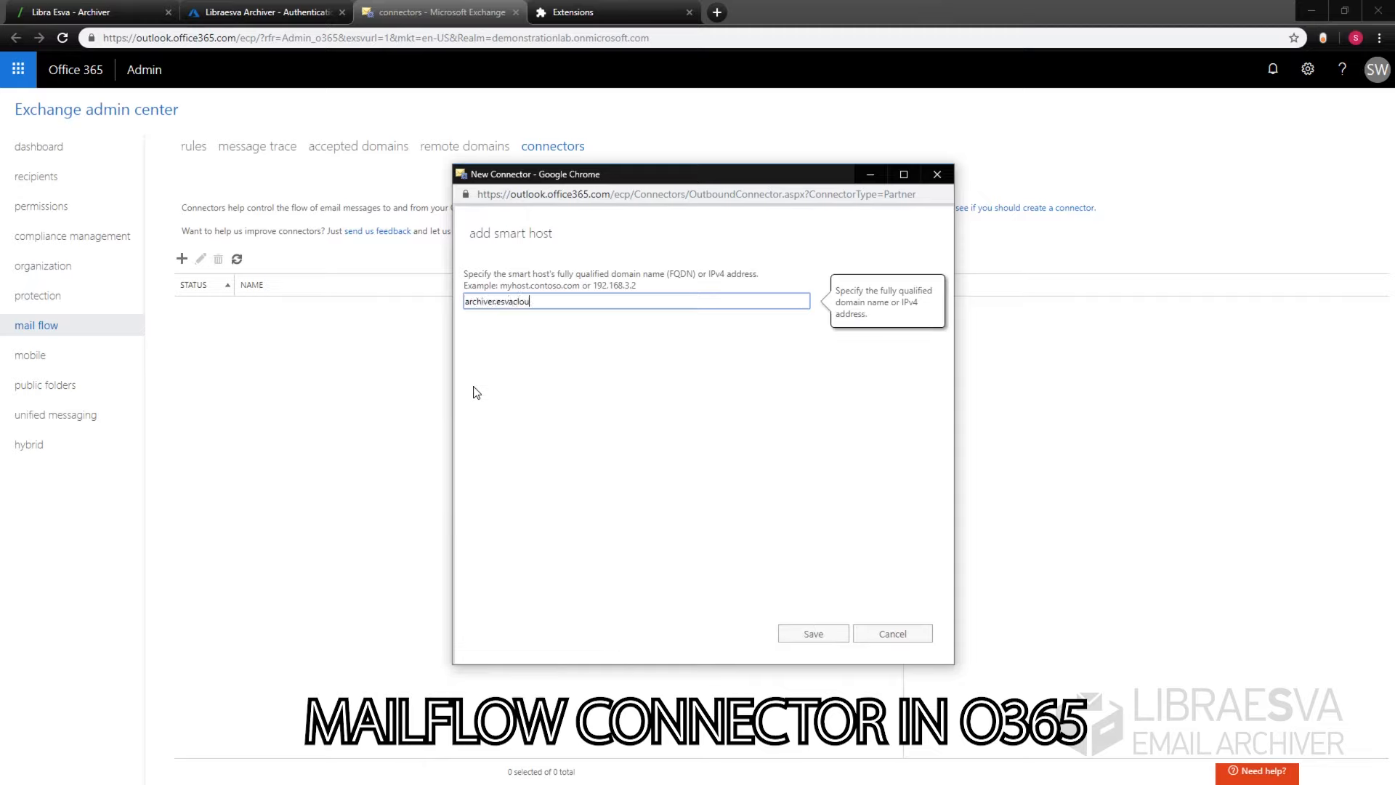
{"action": "type", "text": "d.com"}
{"action": "left_click", "coordinate": [814, 633]}
Step: Leave TLS off and advance past the summary to validation
{"action": "left_click", "coordinate": [837, 631]}
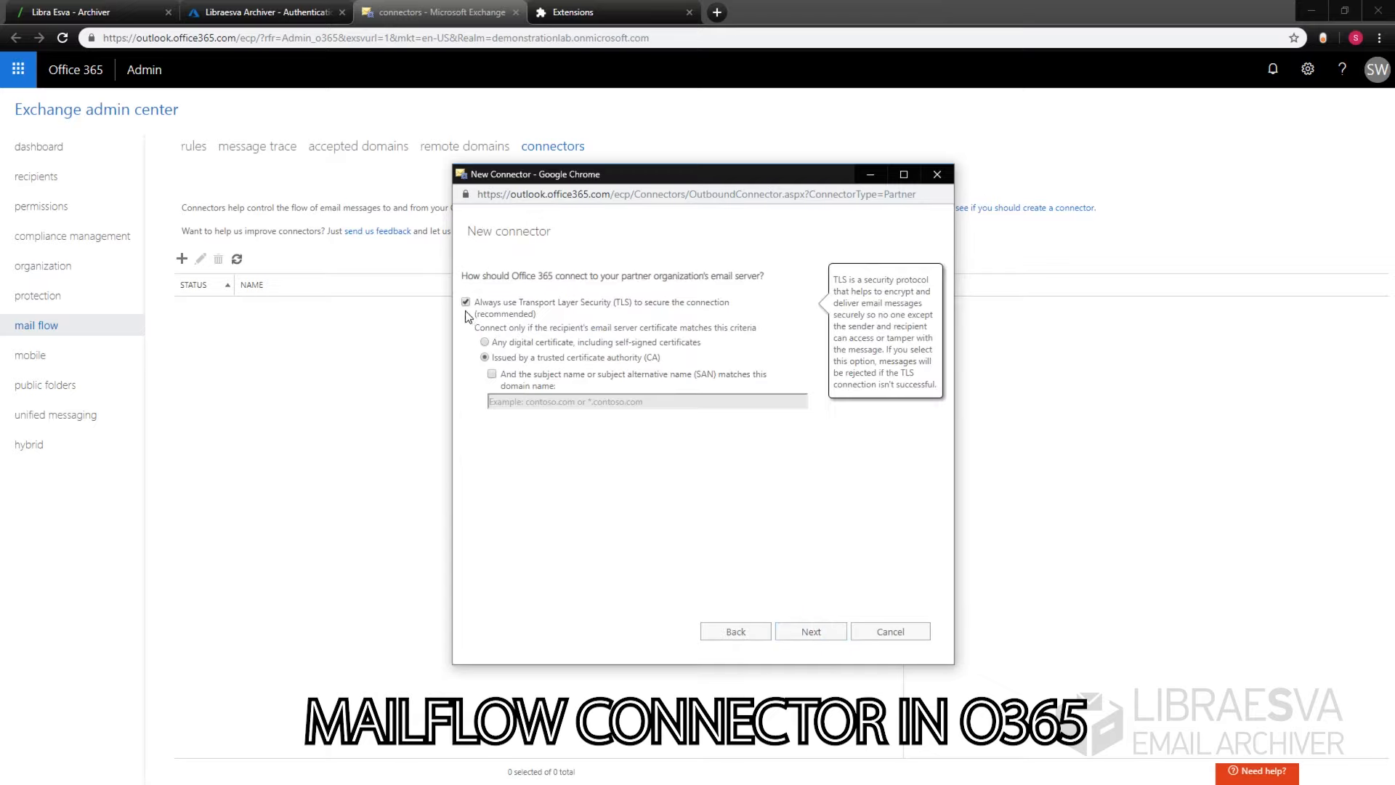
{"action": "left_click", "coordinate": [803, 631]}
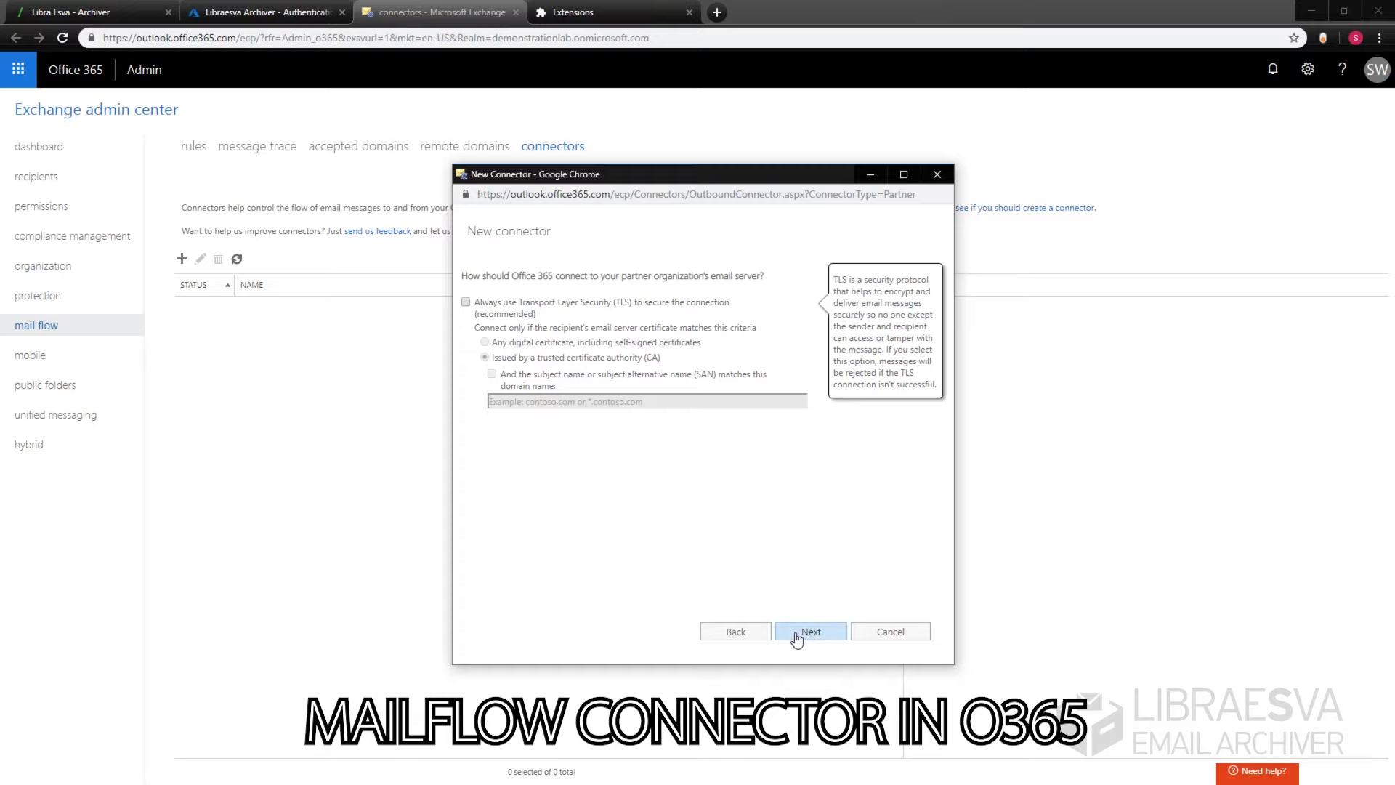
{"action": "left_click", "coordinate": [810, 632]}
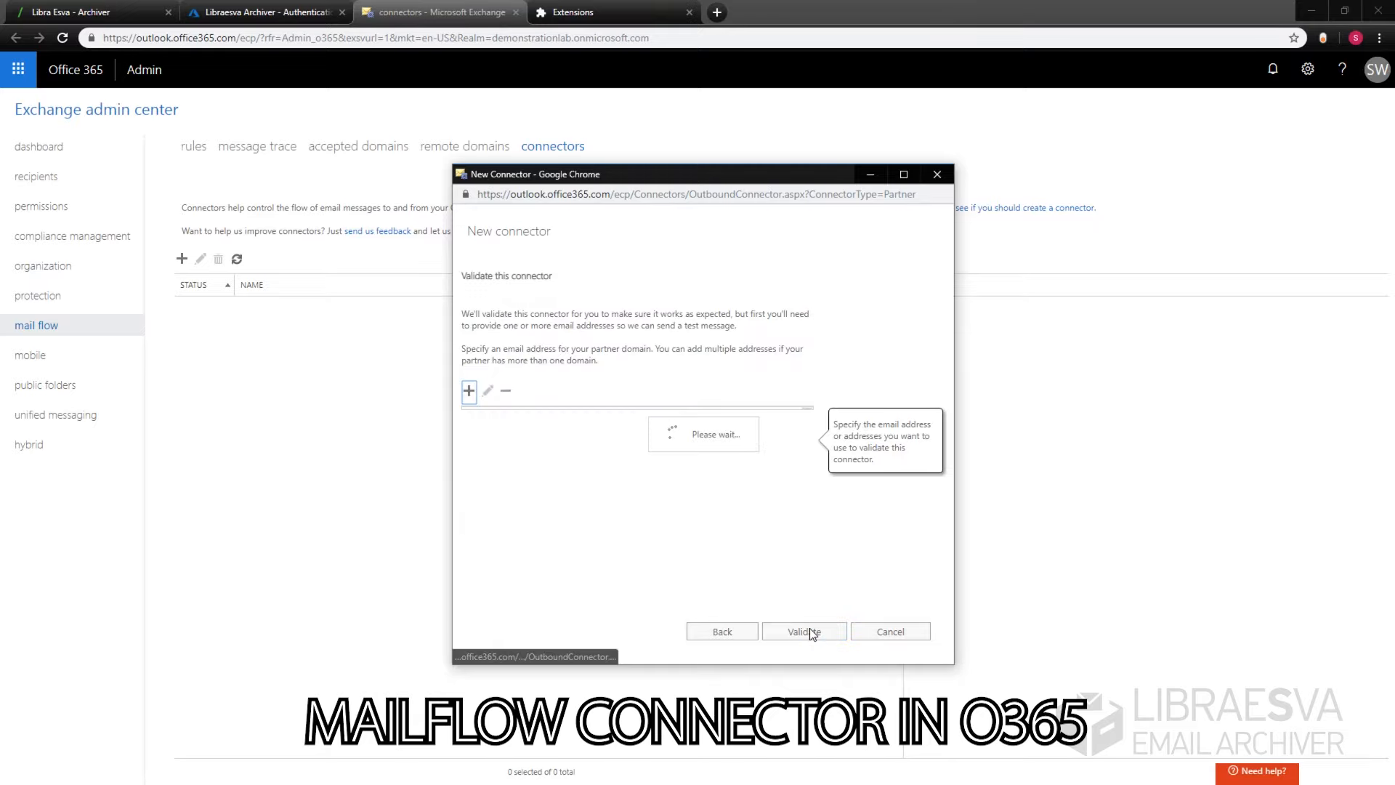
Step: Validate the connector against the Archiver test mailbox address, then start a new journal rule
{"action": "left_click", "coordinate": [469, 391]}
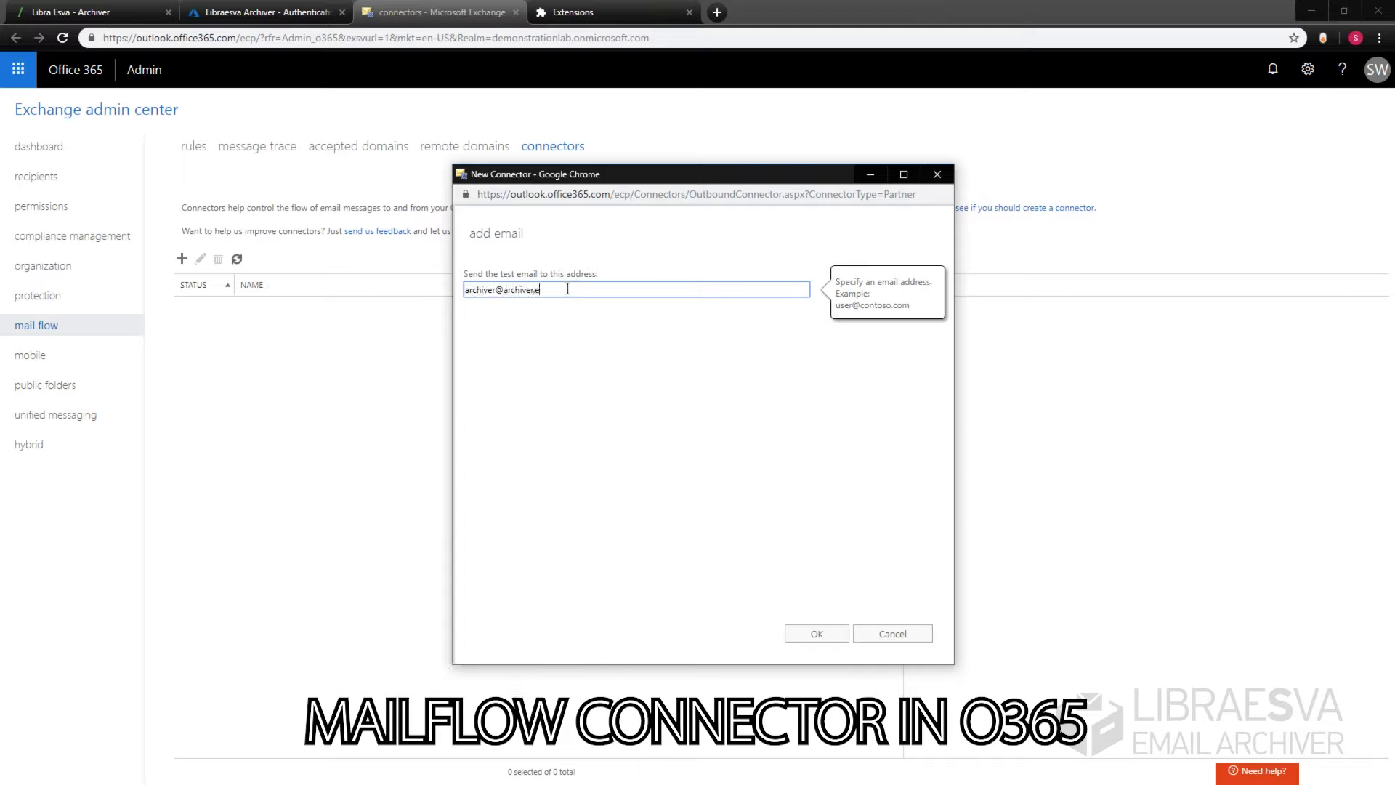
{"action": "left_click", "coordinate": [816, 633]}
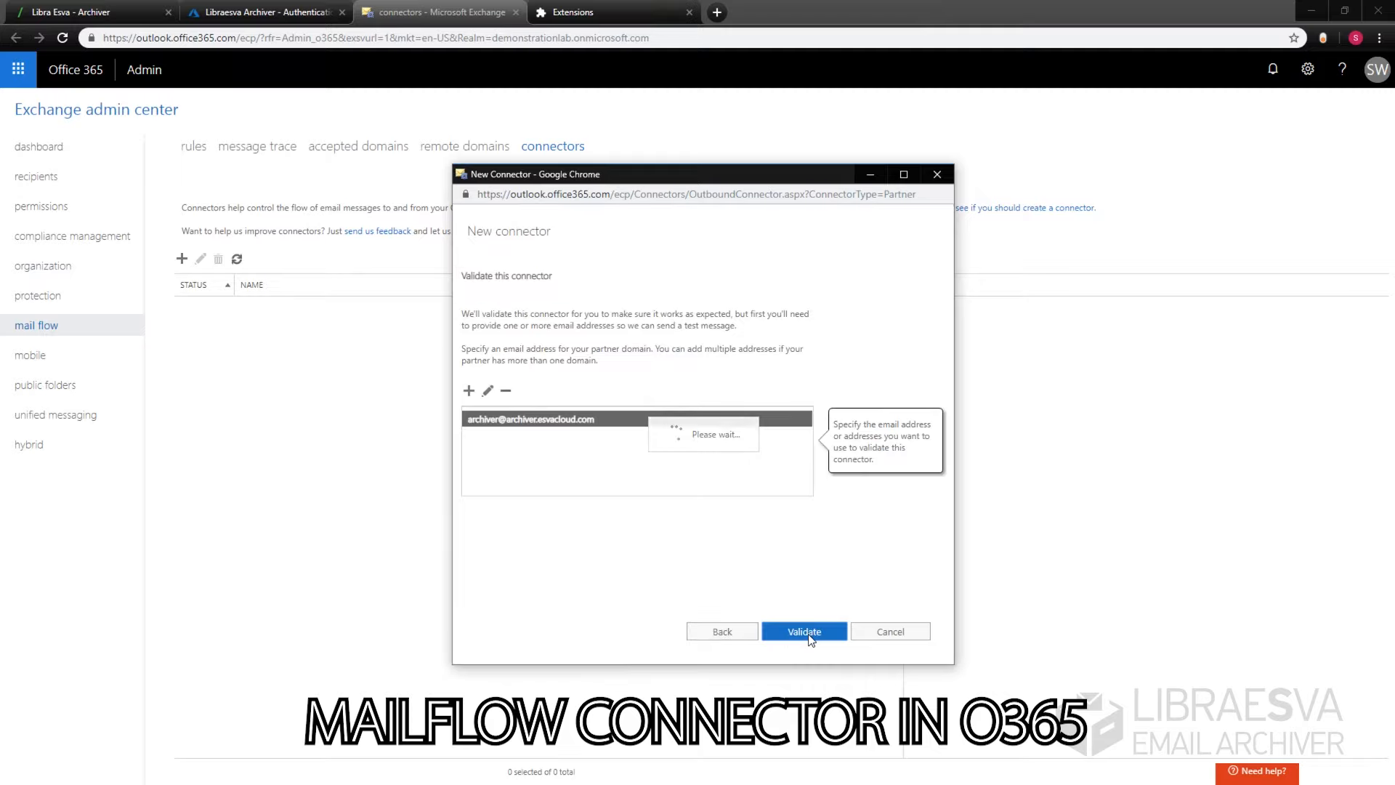
{"action": "left_click", "coordinate": [807, 632]}
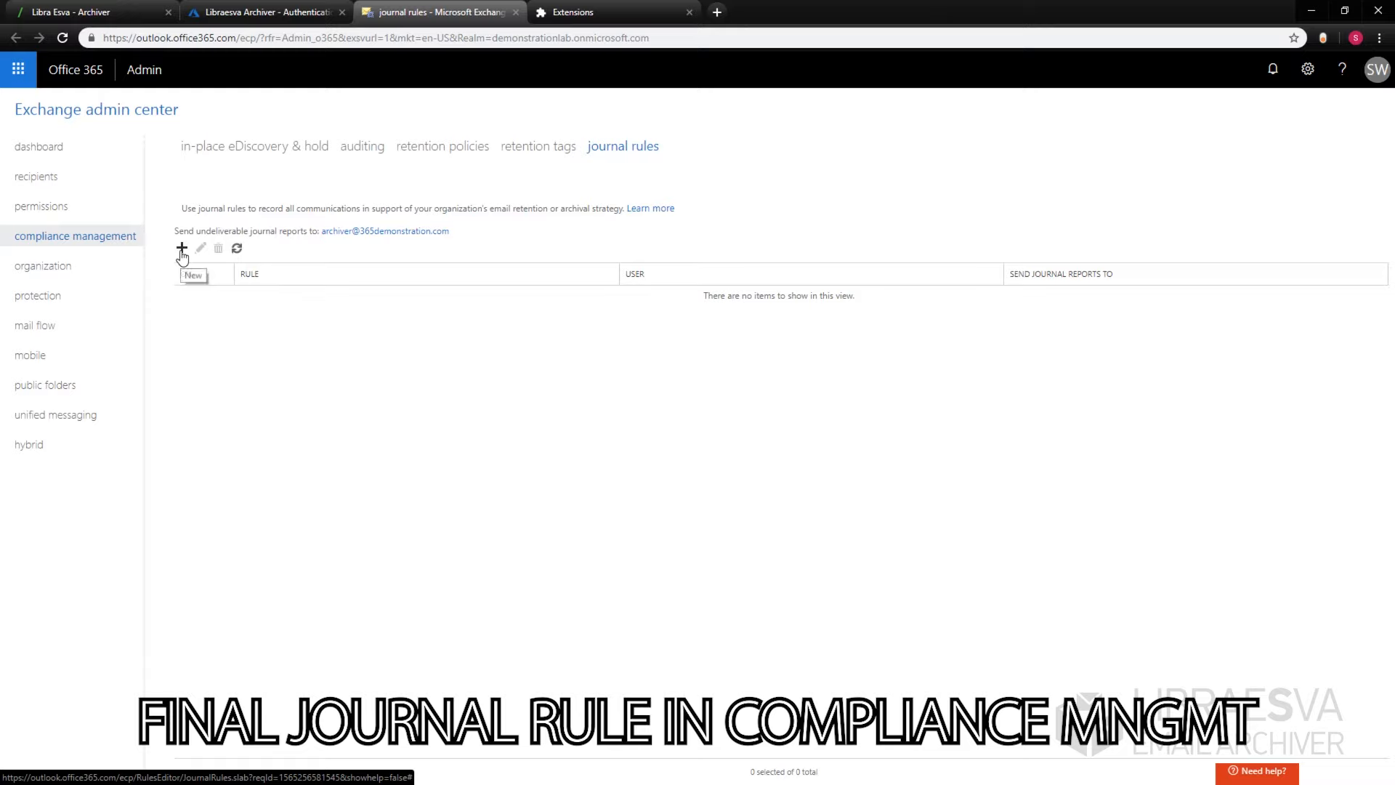
{"action": "left_click", "coordinate": [182, 248]}
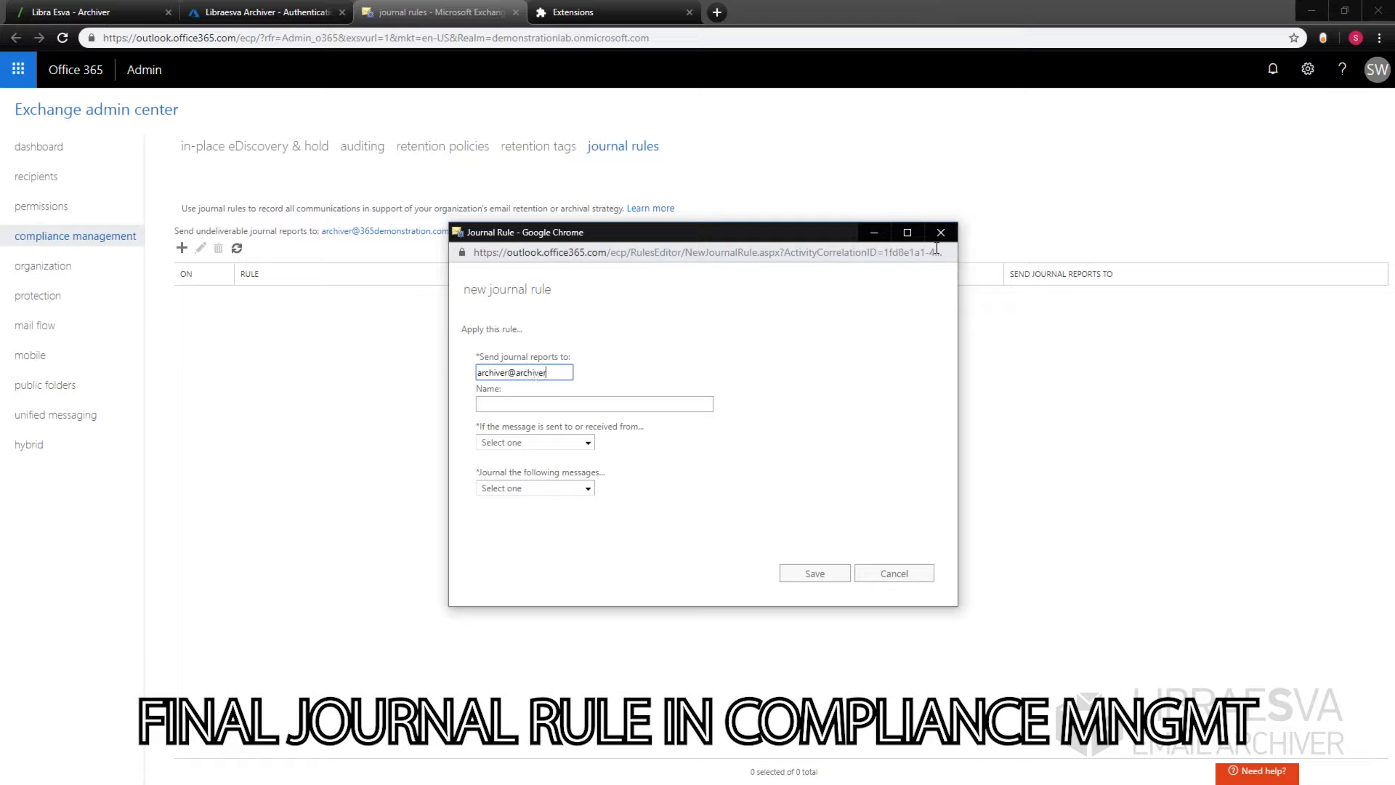
Step: Journal all messages to the archiver's address in rule 'Libraesva Archive Rule' and save it
{"action": "type", "text": "oud.com"}
{"action": "left_click", "coordinate": [660, 401]}
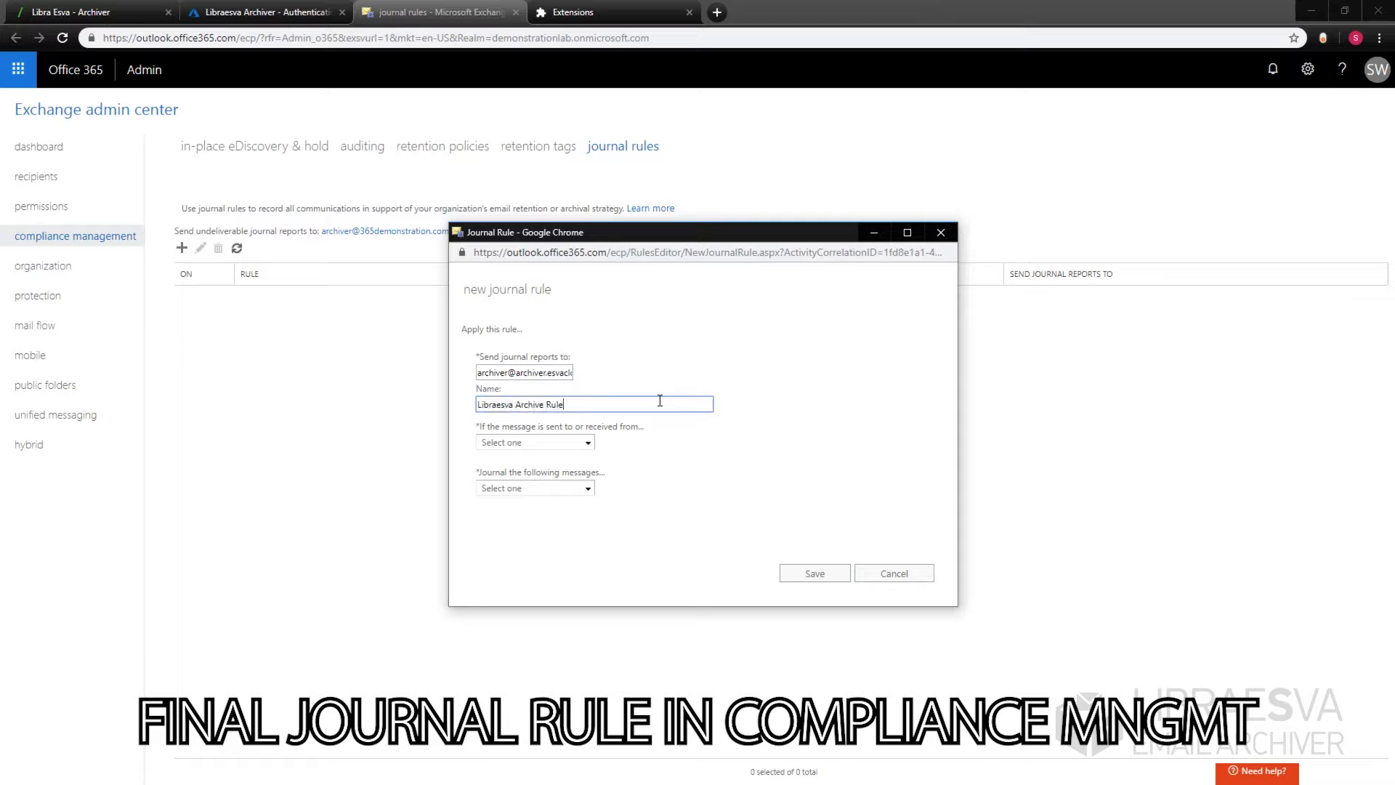
{"action": "left_click", "coordinate": [535, 442]}
{"action": "left_click", "coordinate": [547, 481]}
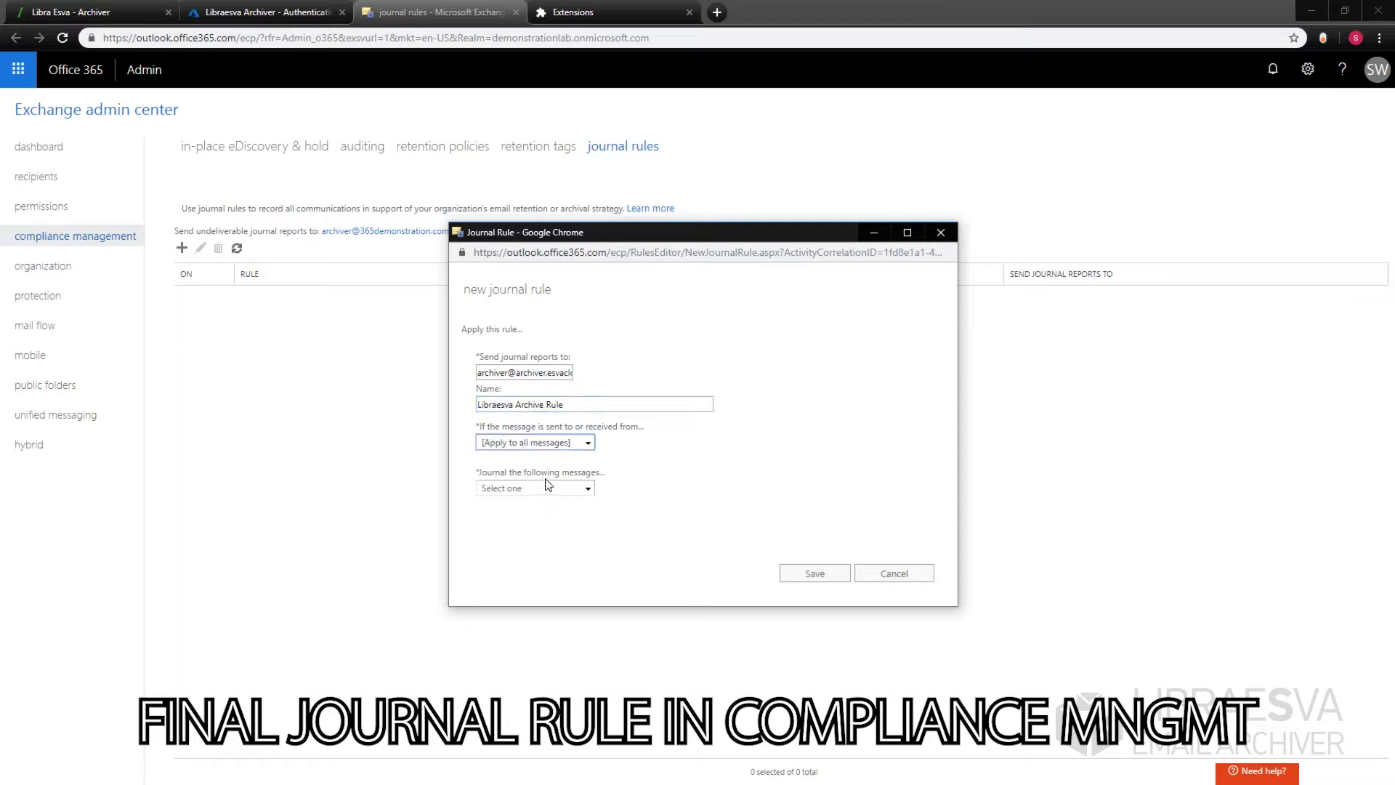
{"action": "left_click", "coordinate": [538, 488]}
{"action": "left_click", "coordinate": [509, 518]}
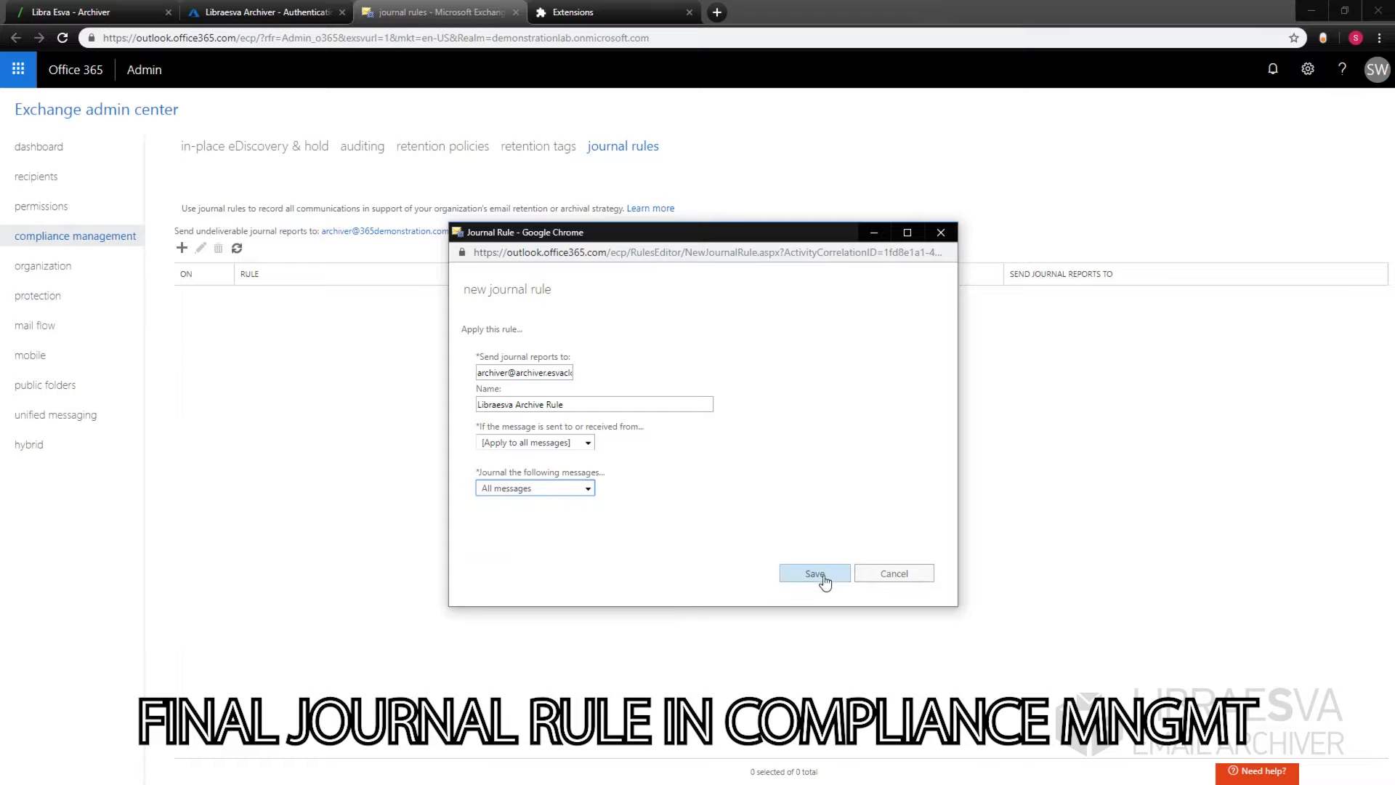
{"action": "left_click", "coordinate": [803, 583]}
{"action": "left_click", "coordinate": [710, 510]}
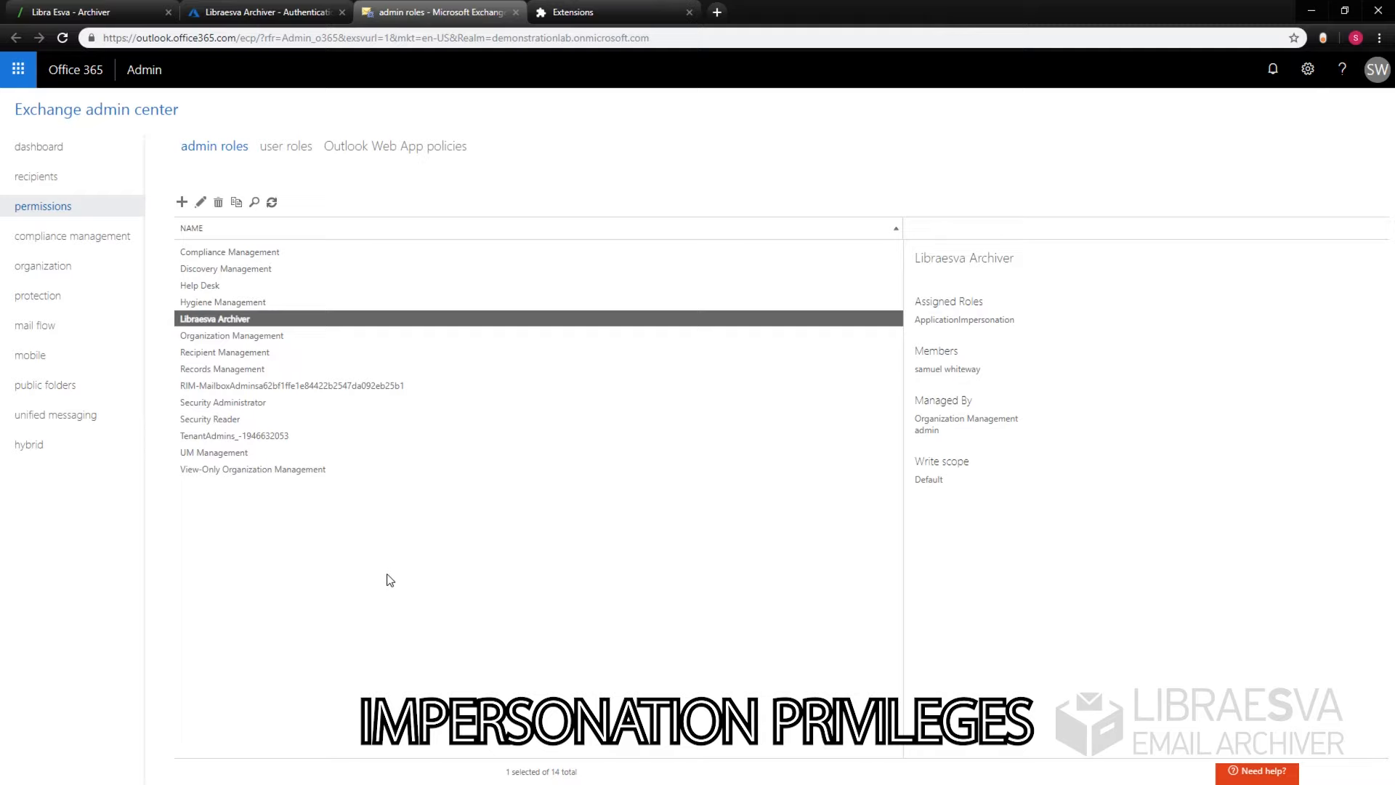
Step: Create the new admin role group ArchivingRole with the ApplicationImpersonation role assigned
{"action": "left_click", "coordinate": [182, 201]}
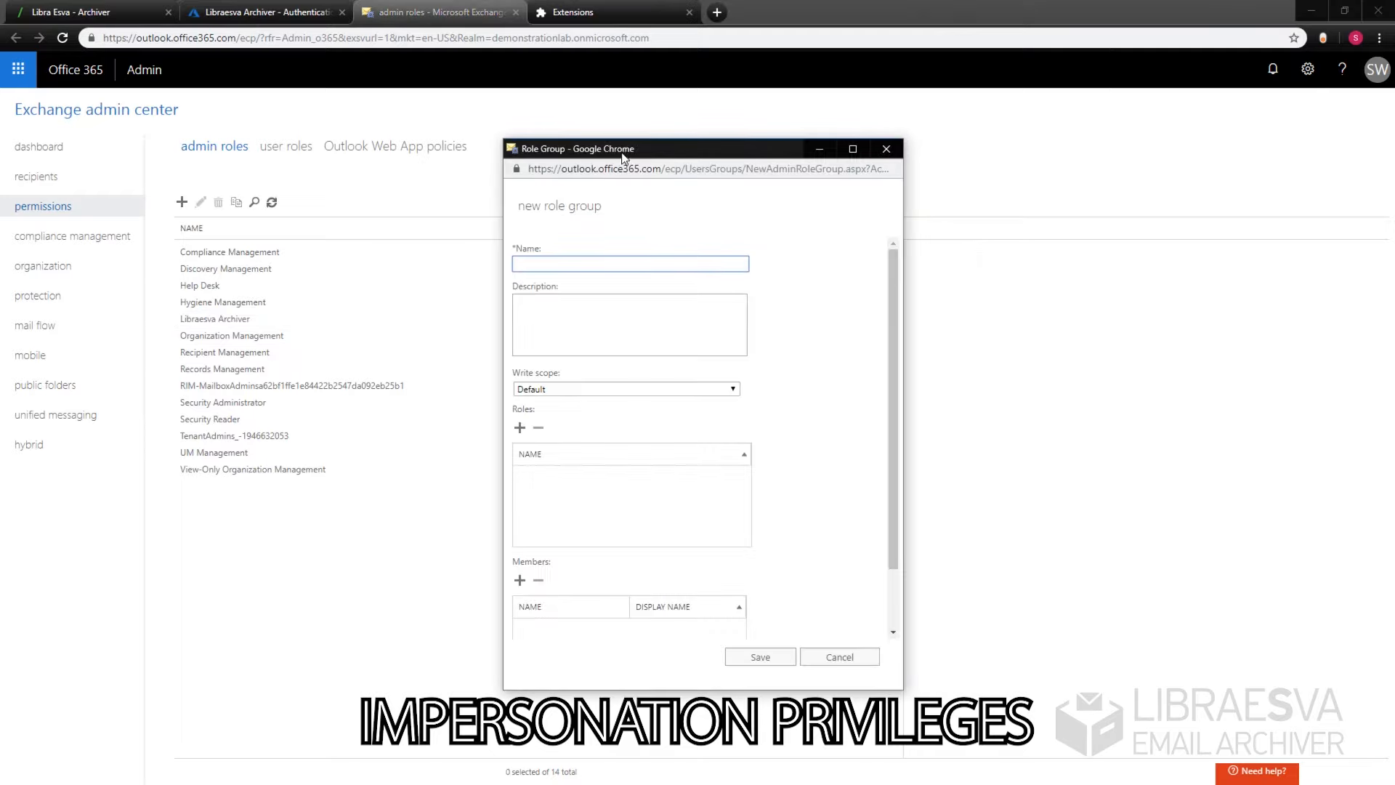
{"action": "left_click_drag", "start_coordinate": [618, 137], "coordinate": [361, 137]}
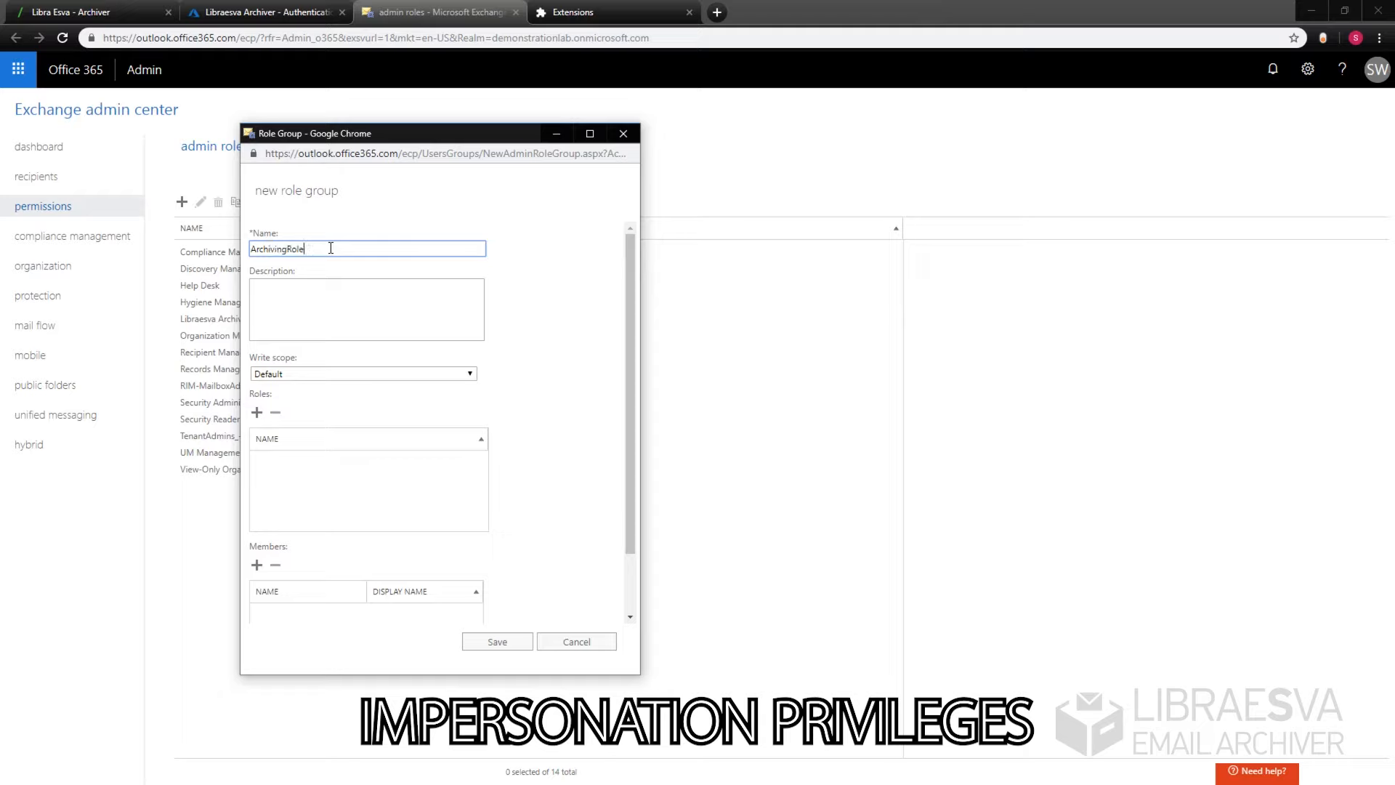
{"action": "left_click", "coordinate": [256, 412]}
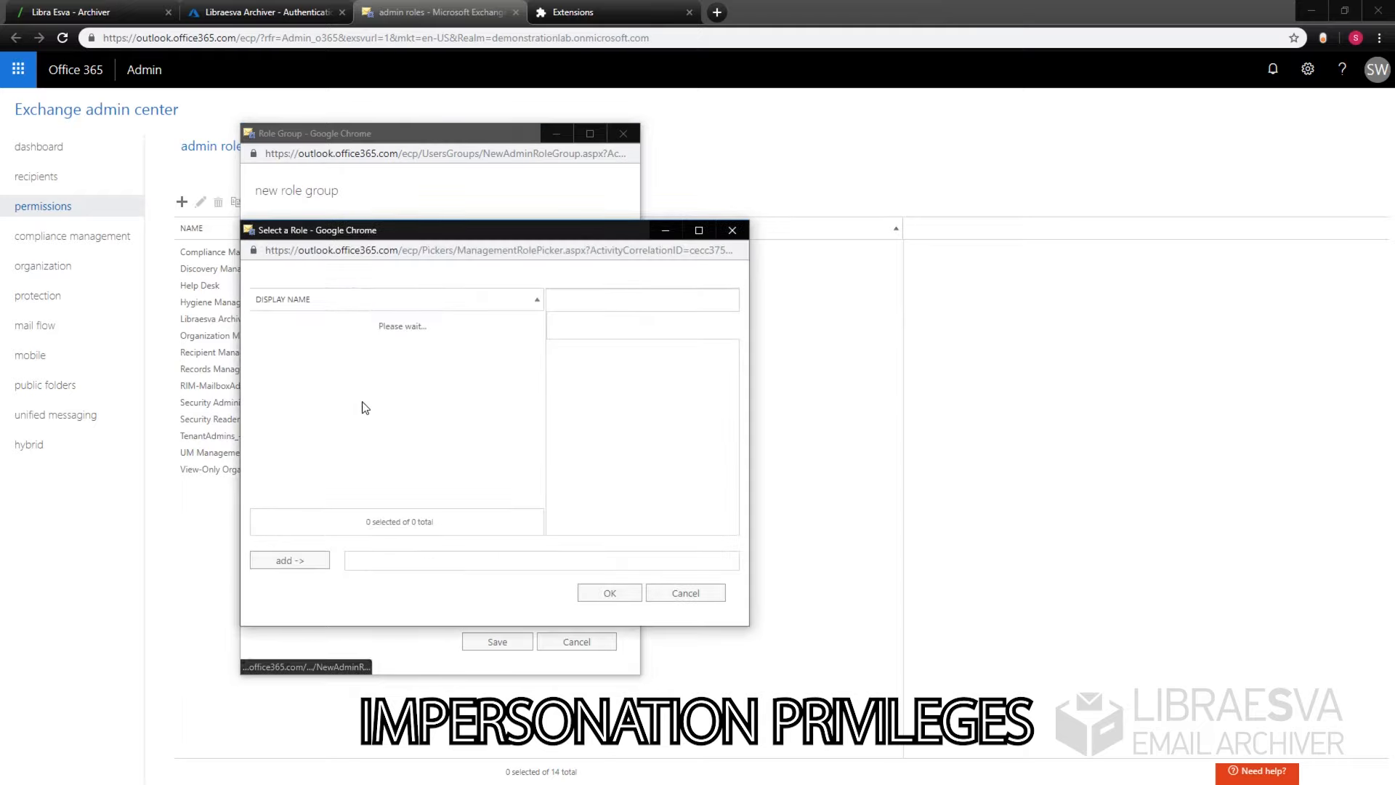
{"action": "left_click", "coordinate": [318, 340]}
{"action": "left_click", "coordinate": [290, 560]}
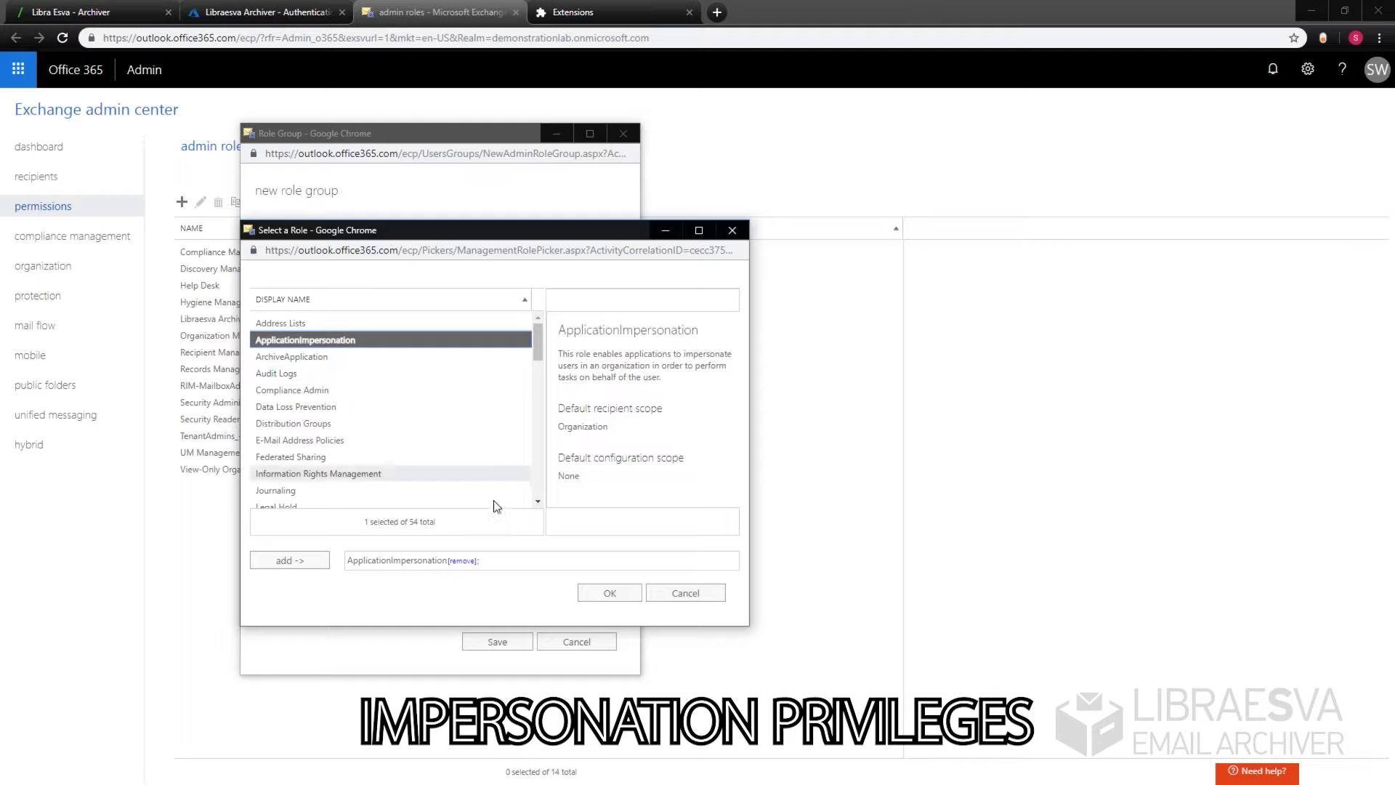
{"action": "left_click", "coordinate": [610, 593]}
Step: Add the archiver account as a member, save the role group, and return to the archiver connector form
{"action": "scroll", "coordinate": [450, 521], "scroll_direction": "down", "scroll_amount": 2}
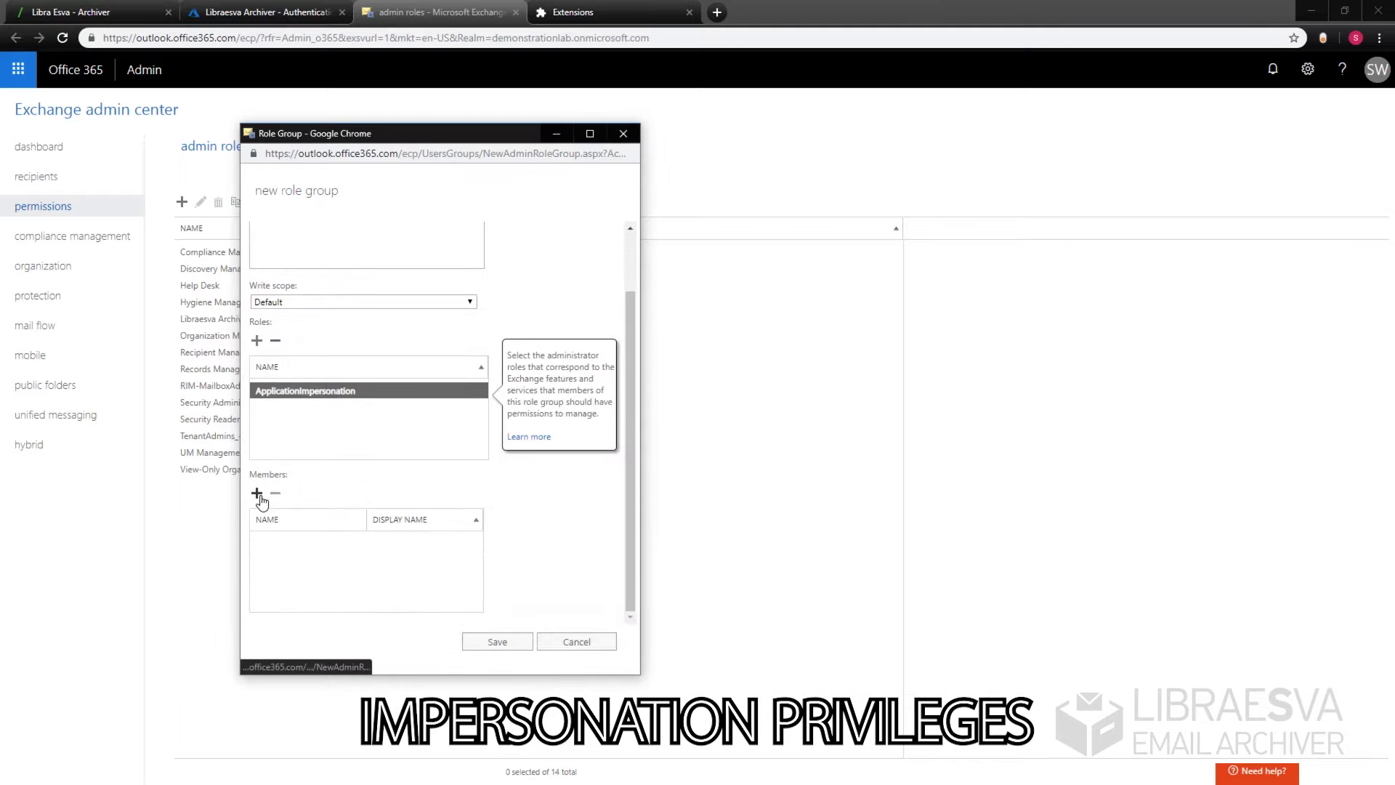
{"action": "left_click", "coordinate": [259, 489]}
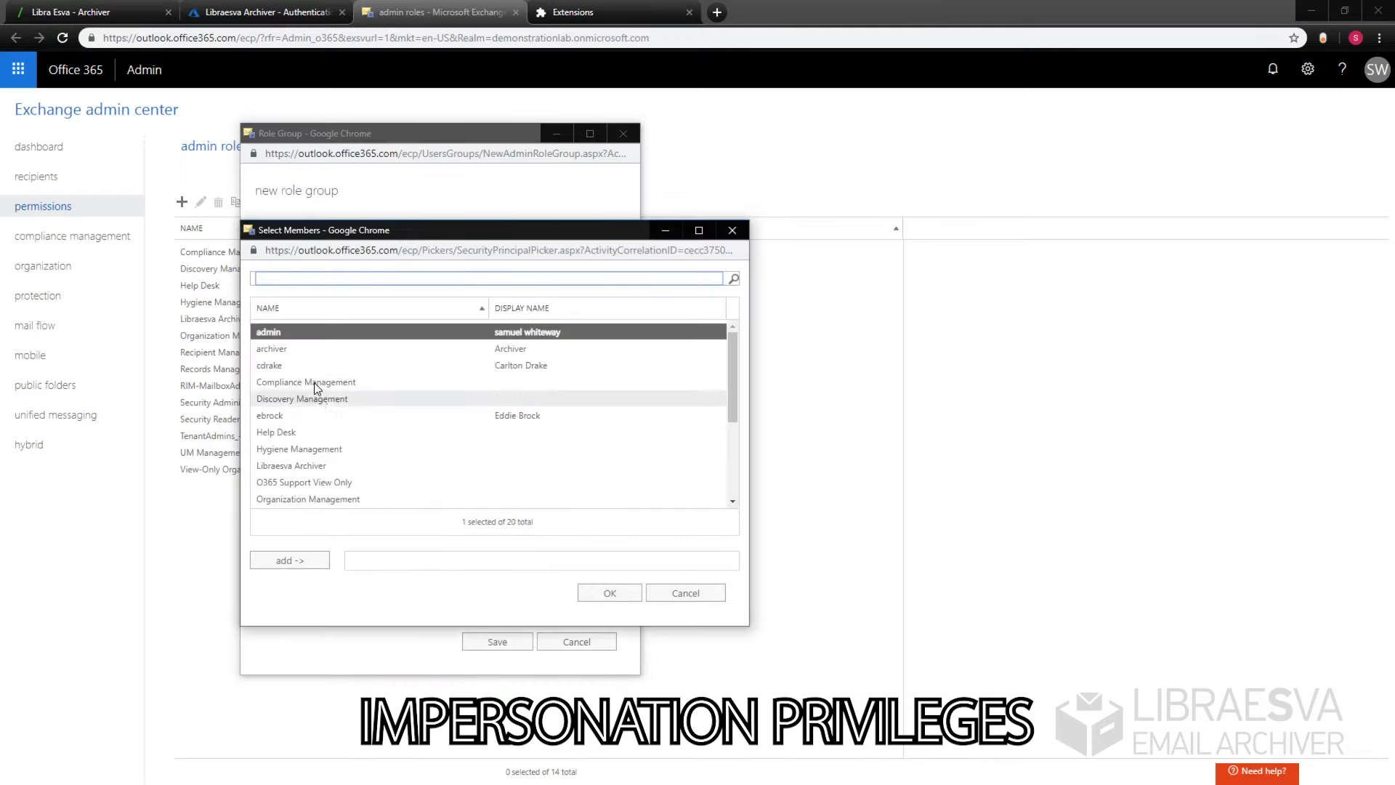
{"action": "double_click", "coordinate": [356, 352]}
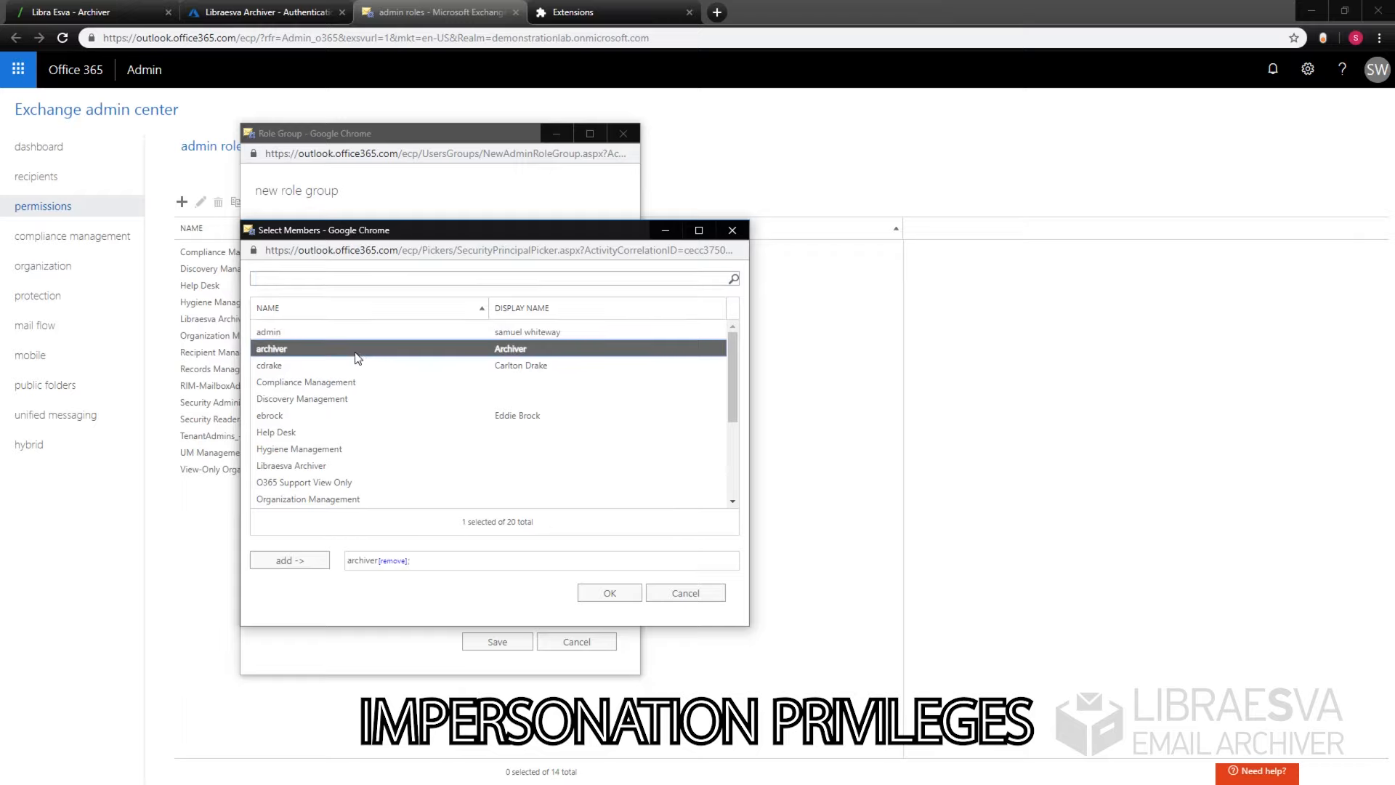
{"action": "left_click", "coordinate": [625, 592]}
{"action": "left_click", "coordinate": [507, 646]}
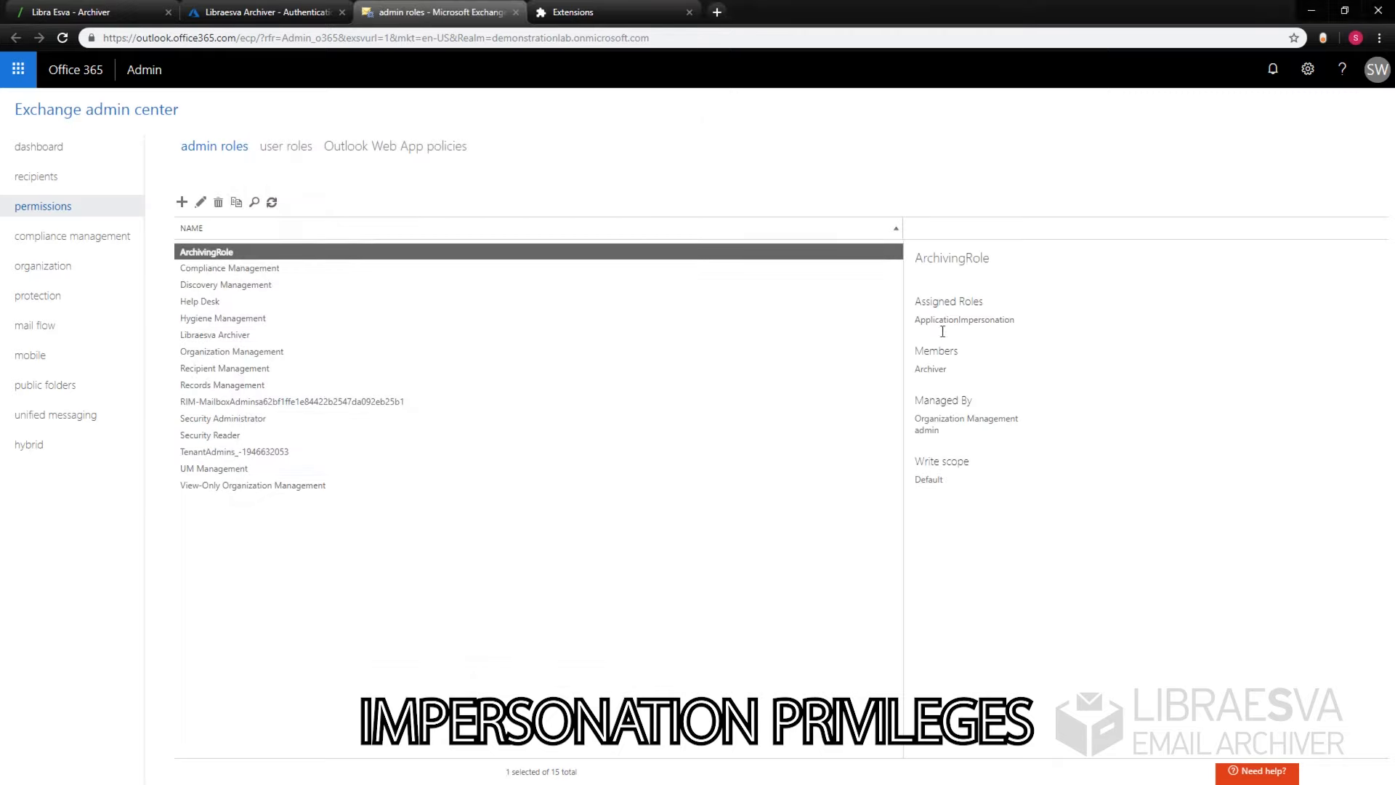
{"action": "left_click", "coordinate": [120, 7]}
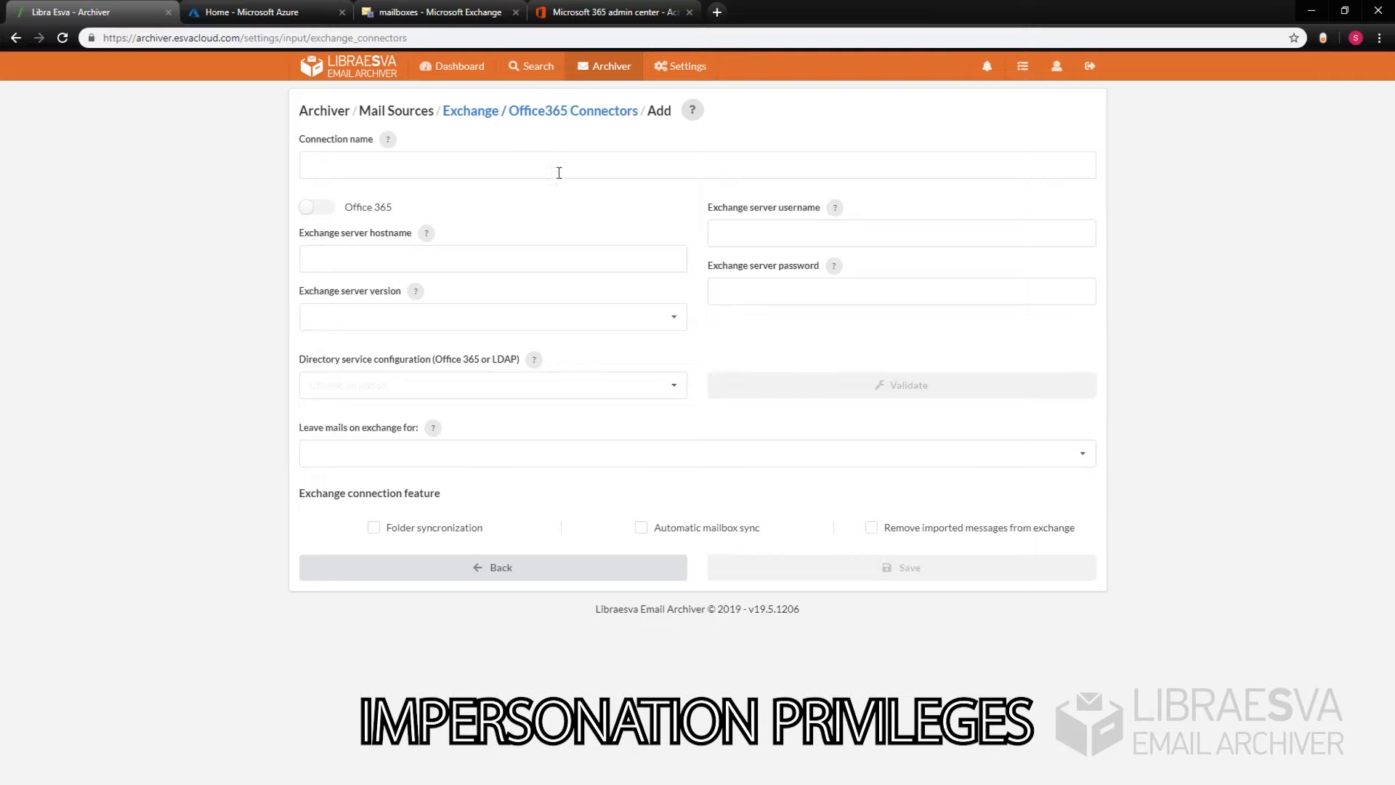
{"action": "left_click", "coordinate": [559, 172]}
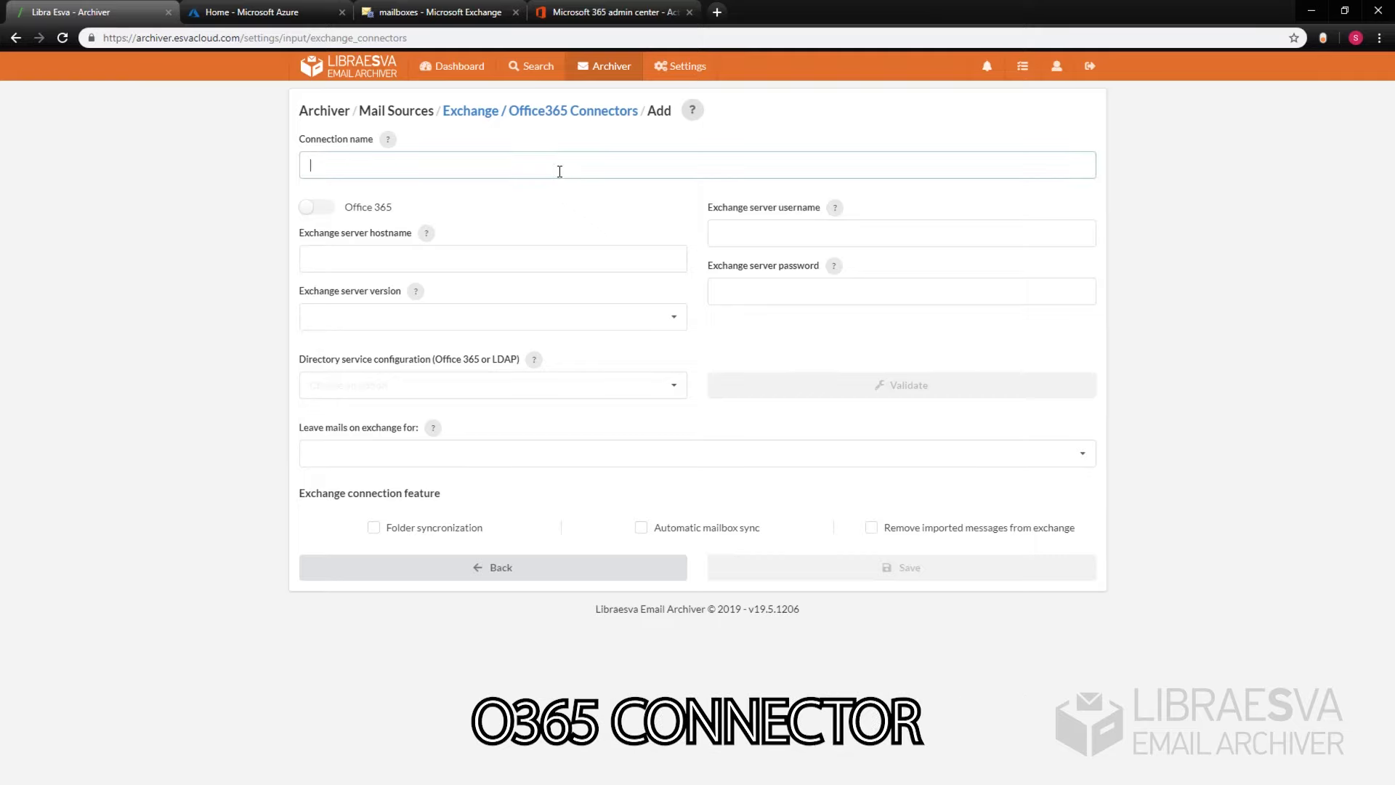
Step: Name the Office 365 connector O365 and enter the archiver account's impersonation username and password
{"action": "left_click", "coordinate": [311, 208]}
{"action": "left_click", "coordinate": [728, 167]}
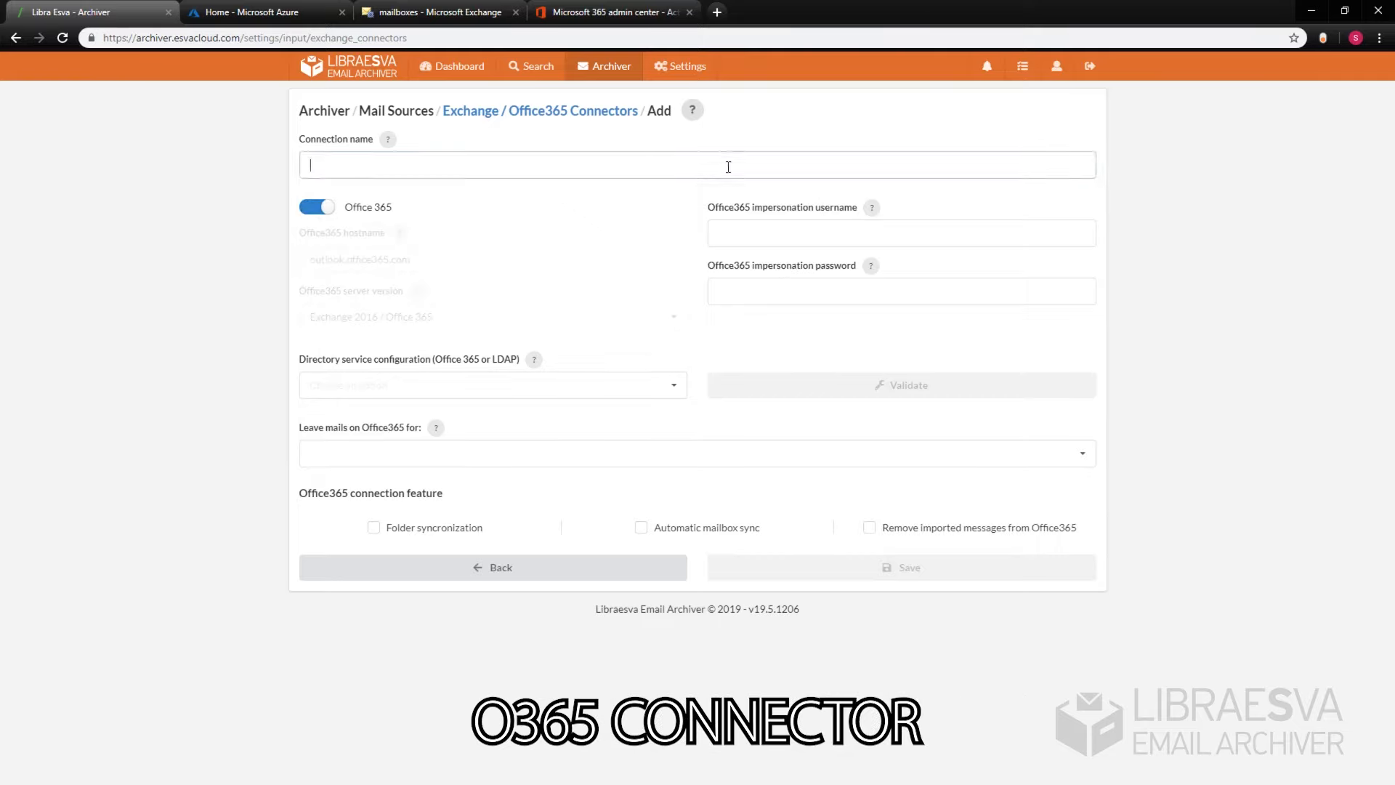
{"action": "left_click", "coordinate": [792, 225]}
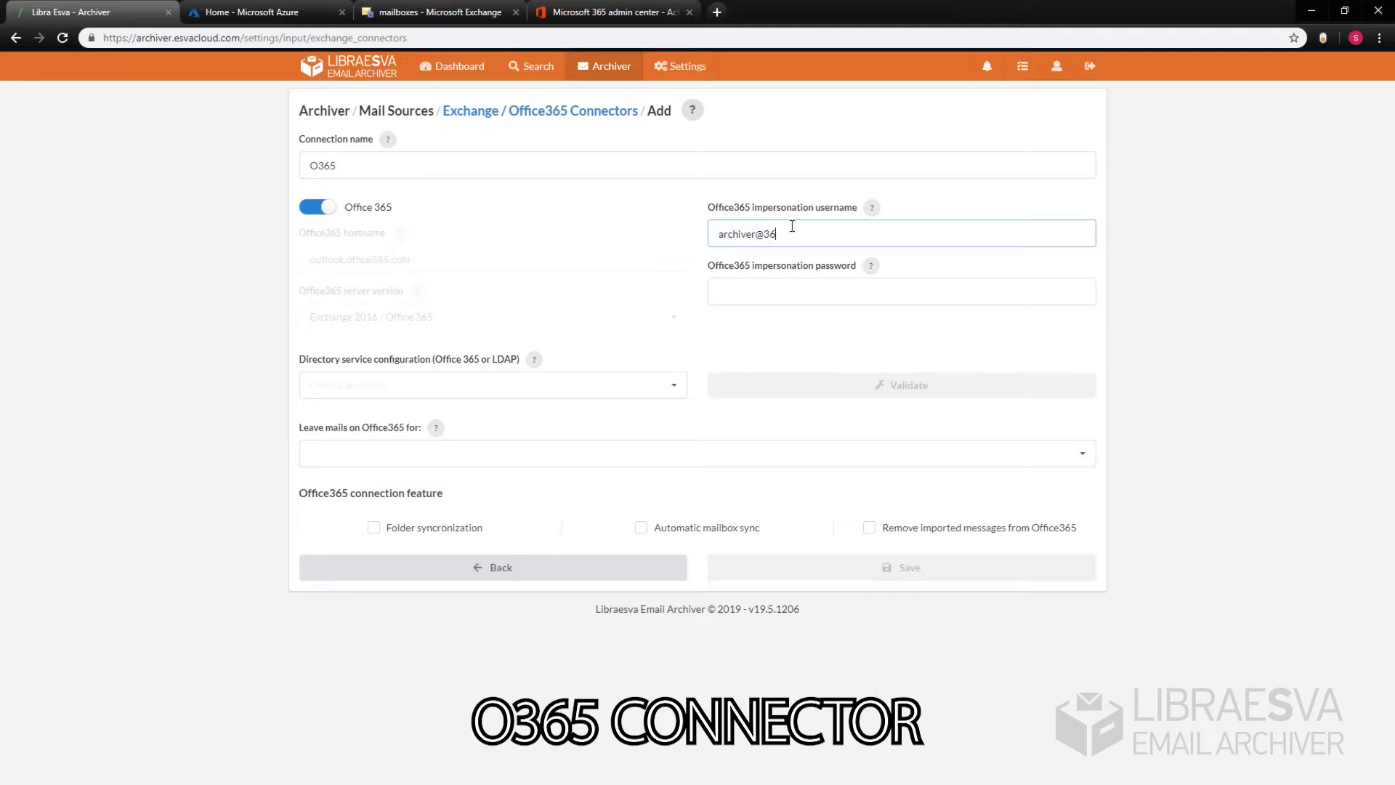
{"action": "key", "text": "Tab"}
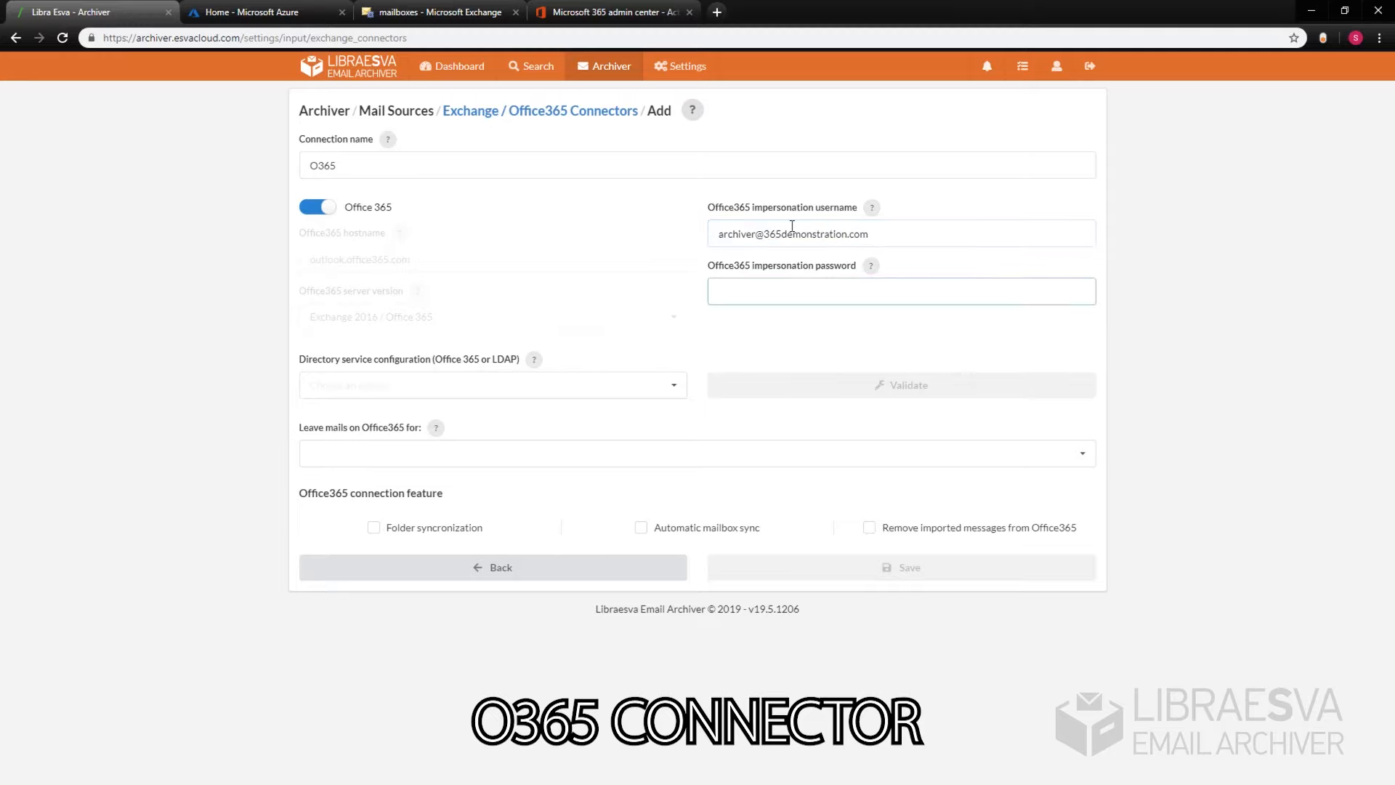
{"action": "type", "text": "••••••"}
{"action": "key", "text": "ctrl+a"}
{"action": "type", "text": "••••••••••"}
Step: Choose O365Tenant - O365Demonstration, 1-week retention, folder and mailbox sync, then validate and save
{"action": "key", "text": "Tab"}
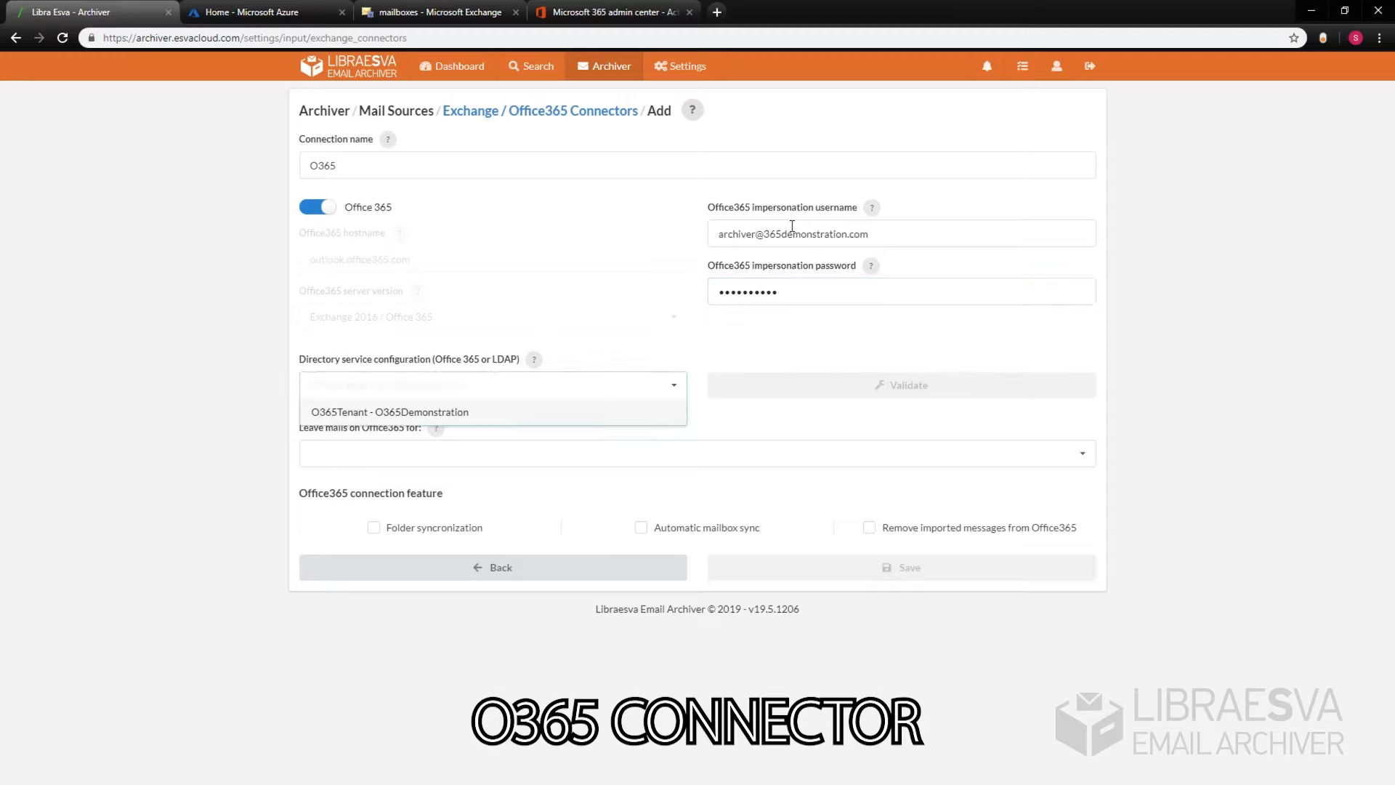
{"action": "left_click", "coordinate": [532, 412]}
{"action": "left_click", "coordinate": [492, 454]}
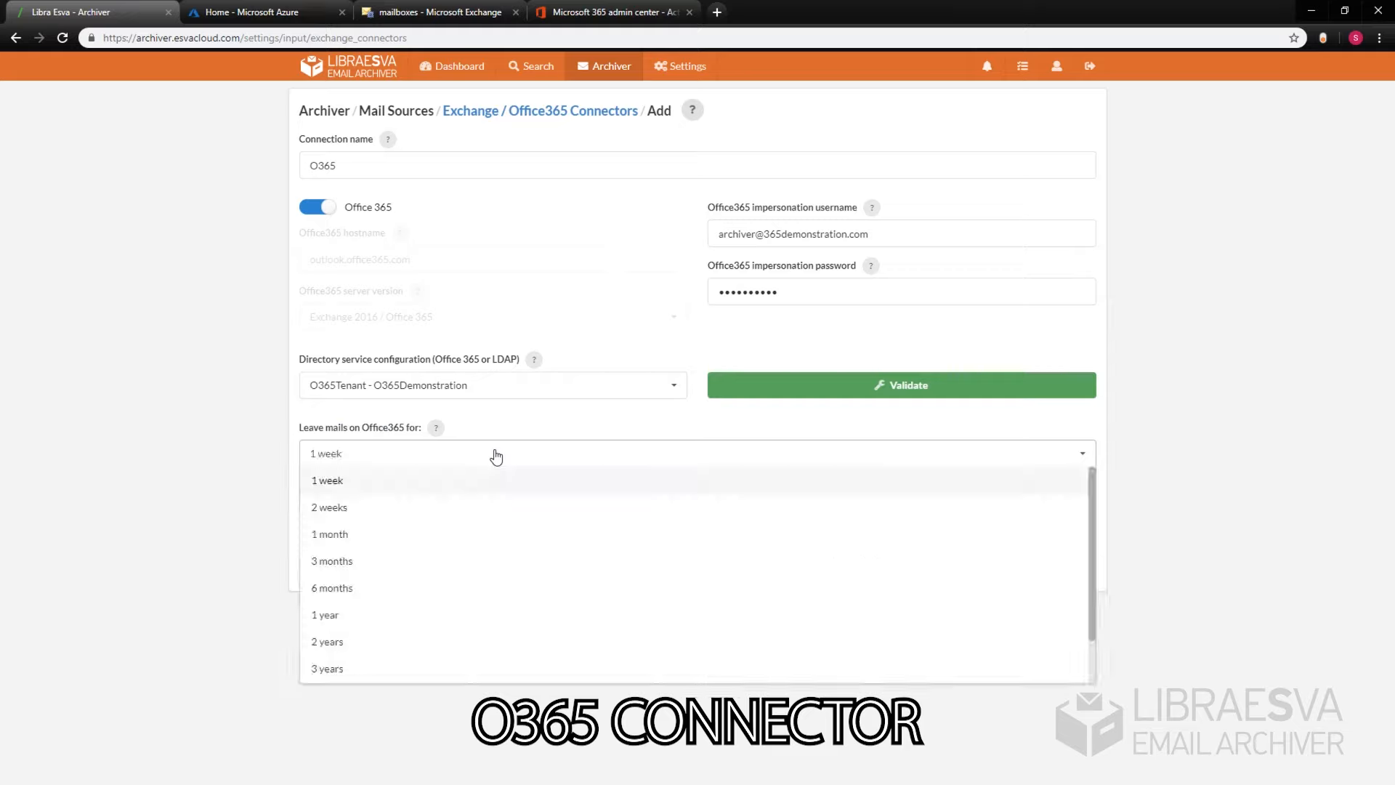
{"action": "left_click", "coordinate": [389, 482]}
{"action": "left_click", "coordinate": [373, 528]}
{"action": "left_click", "coordinate": [641, 527]}
{"action": "left_click", "coordinate": [824, 384]}
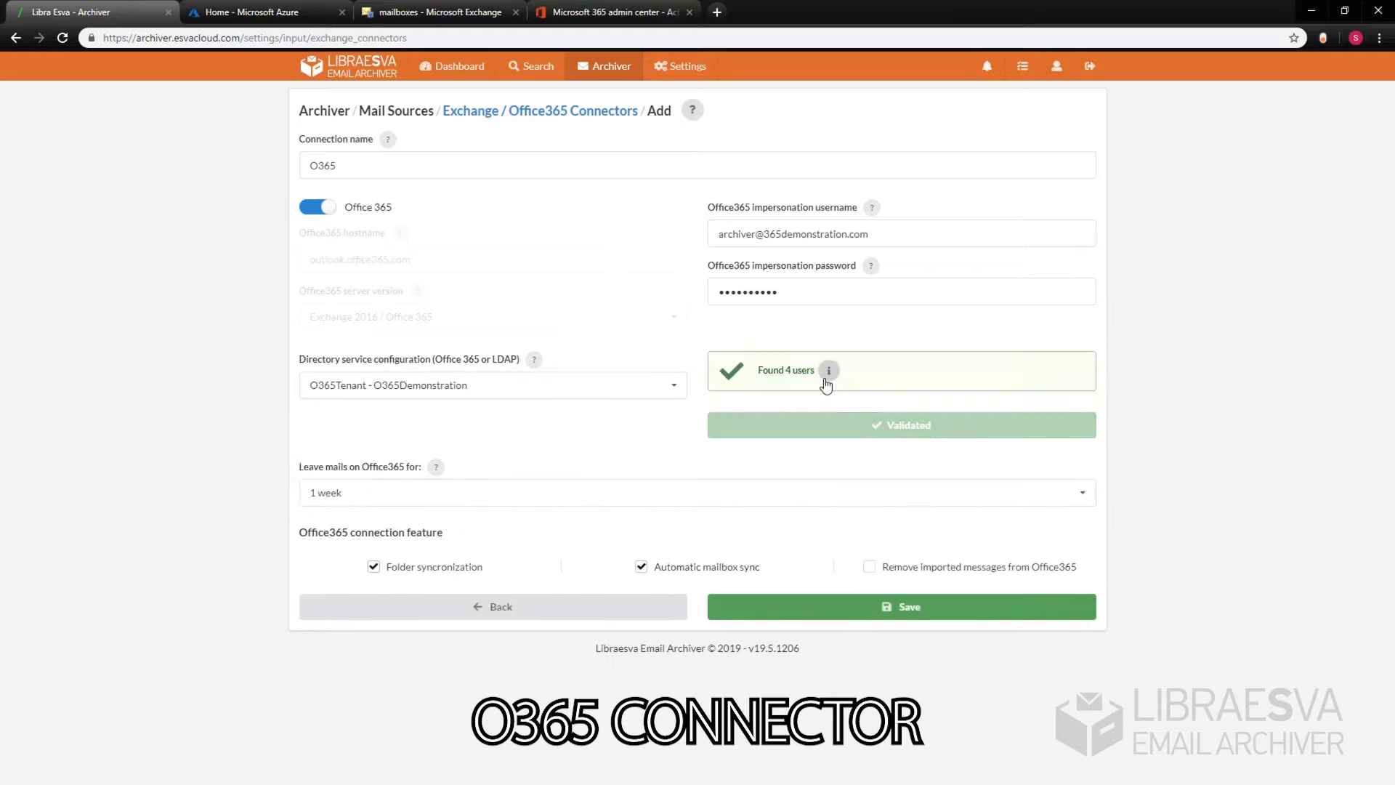
{"action": "left_click", "coordinate": [878, 614]}
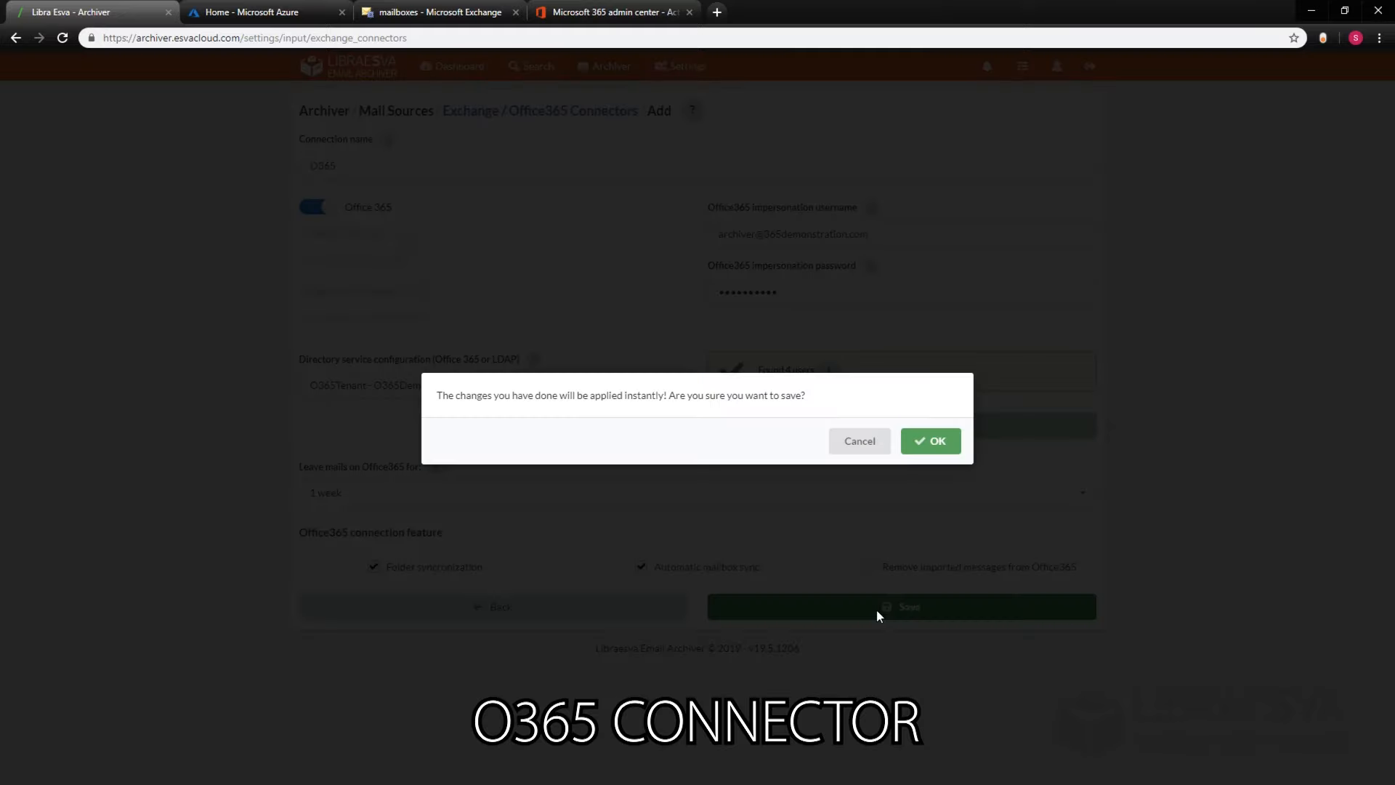
{"action": "left_click", "coordinate": [918, 455]}
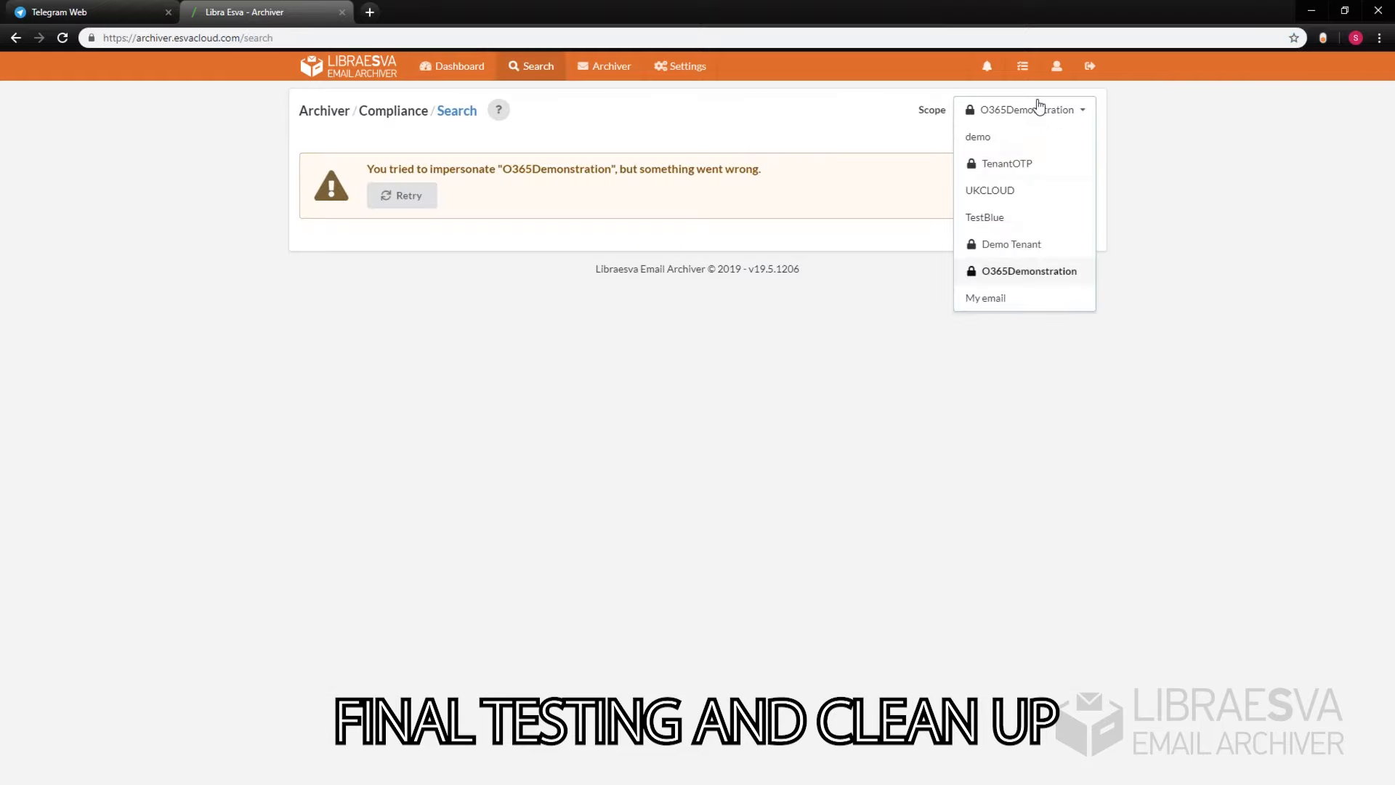
Step: Search within the demo scope, filter connectors to tenant O365Demonstration, and close the mailbox import
{"action": "left_click", "coordinate": [1005, 140]}
{"action": "left_click", "coordinate": [1044, 340]}
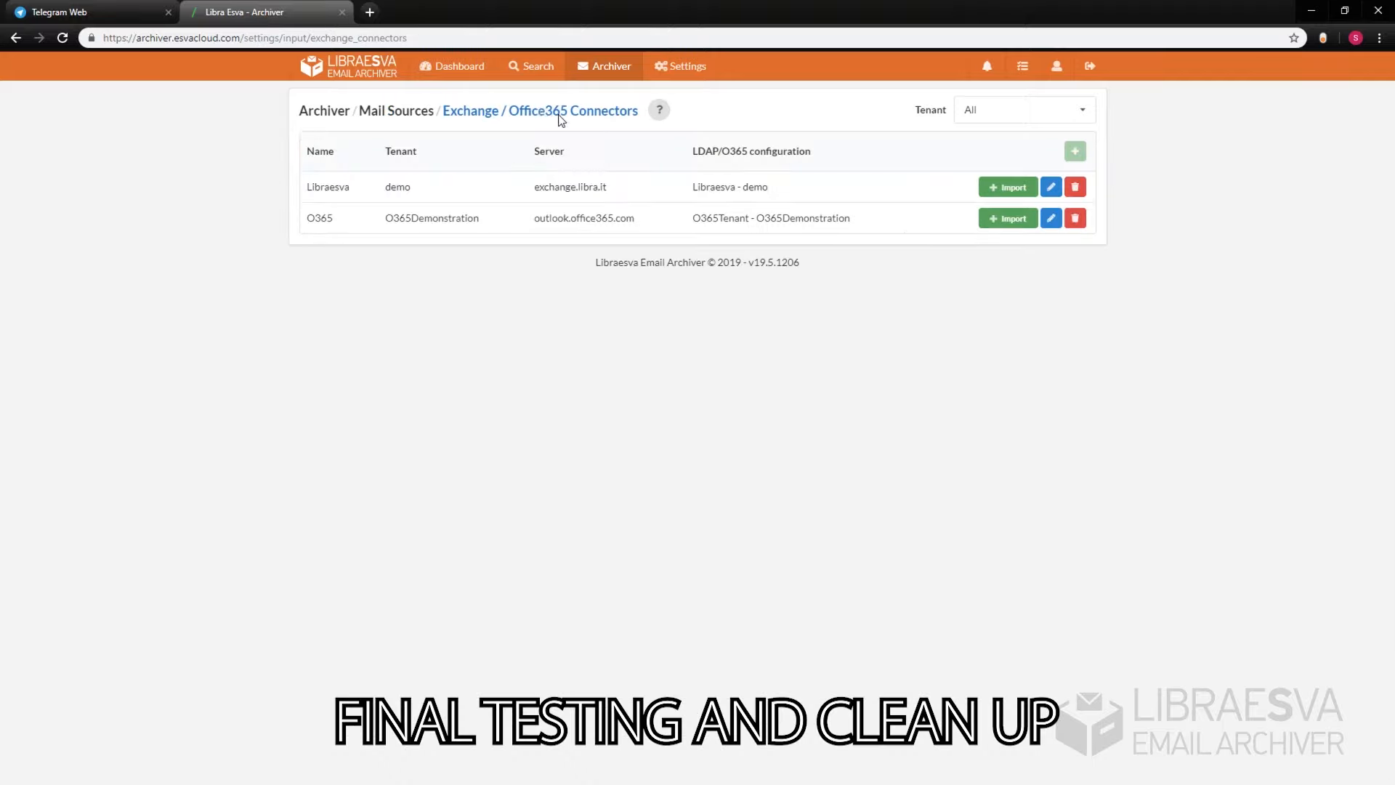
{"action": "left_click", "coordinate": [1017, 113]}
{"action": "left_click", "coordinate": [1027, 272]}
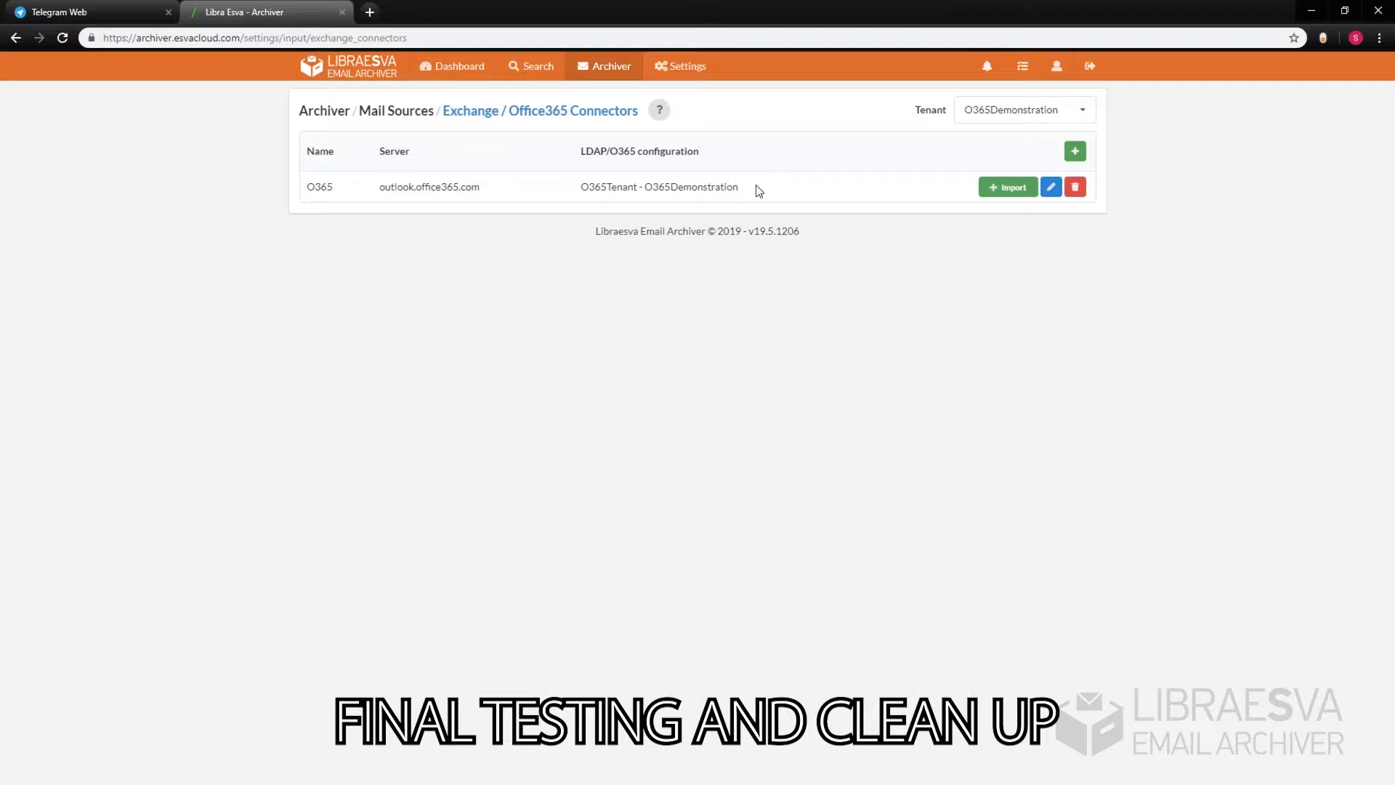
{"action": "left_click", "coordinate": [1017, 189]}
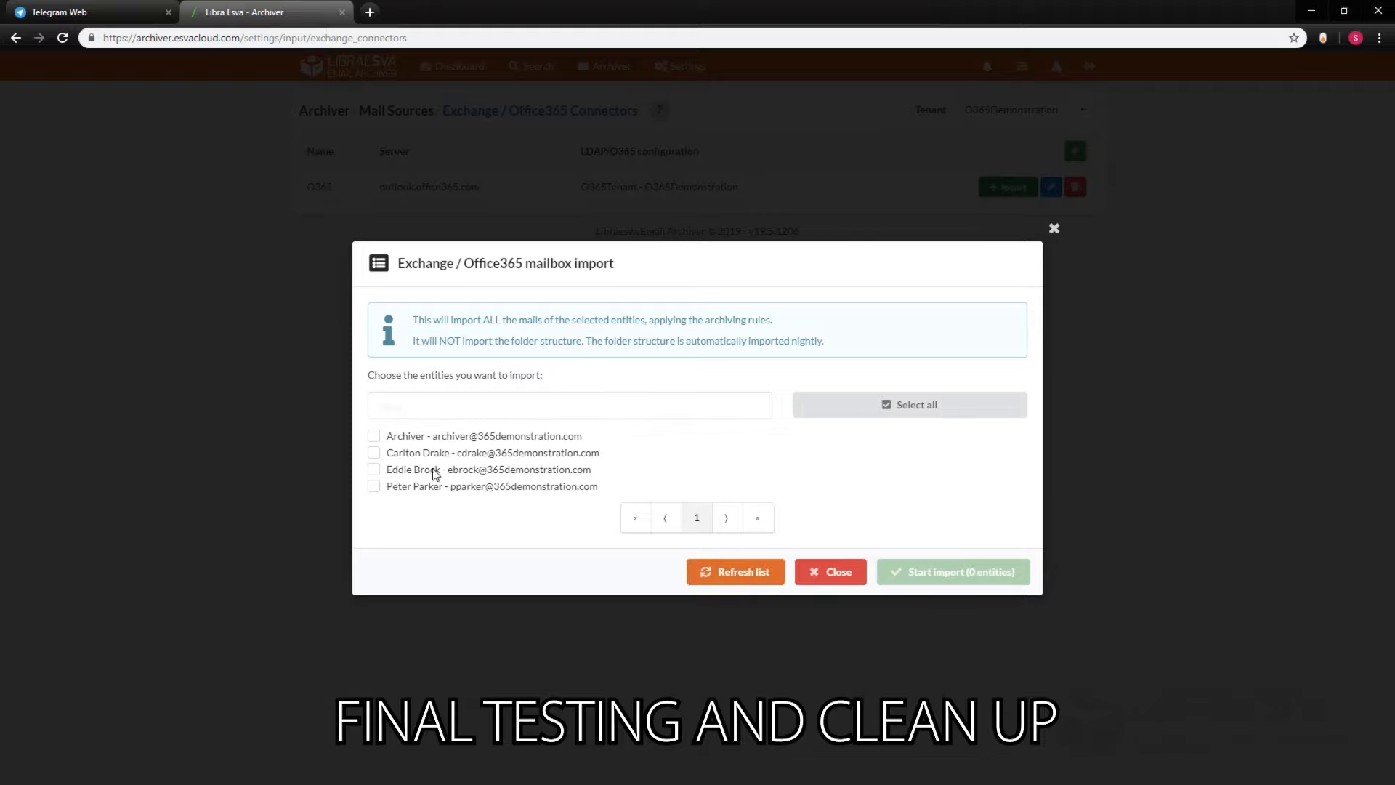
{"action": "left_click", "coordinate": [836, 573]}
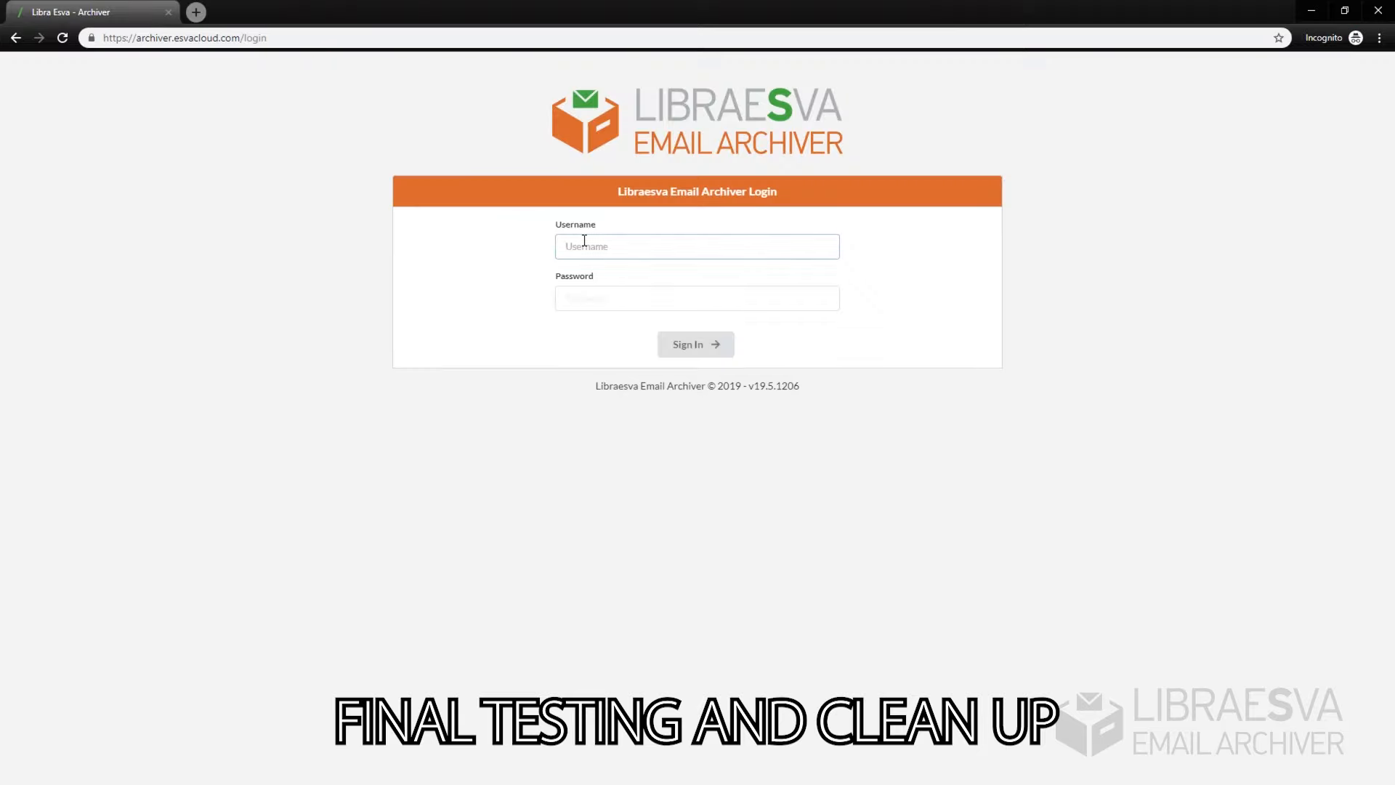
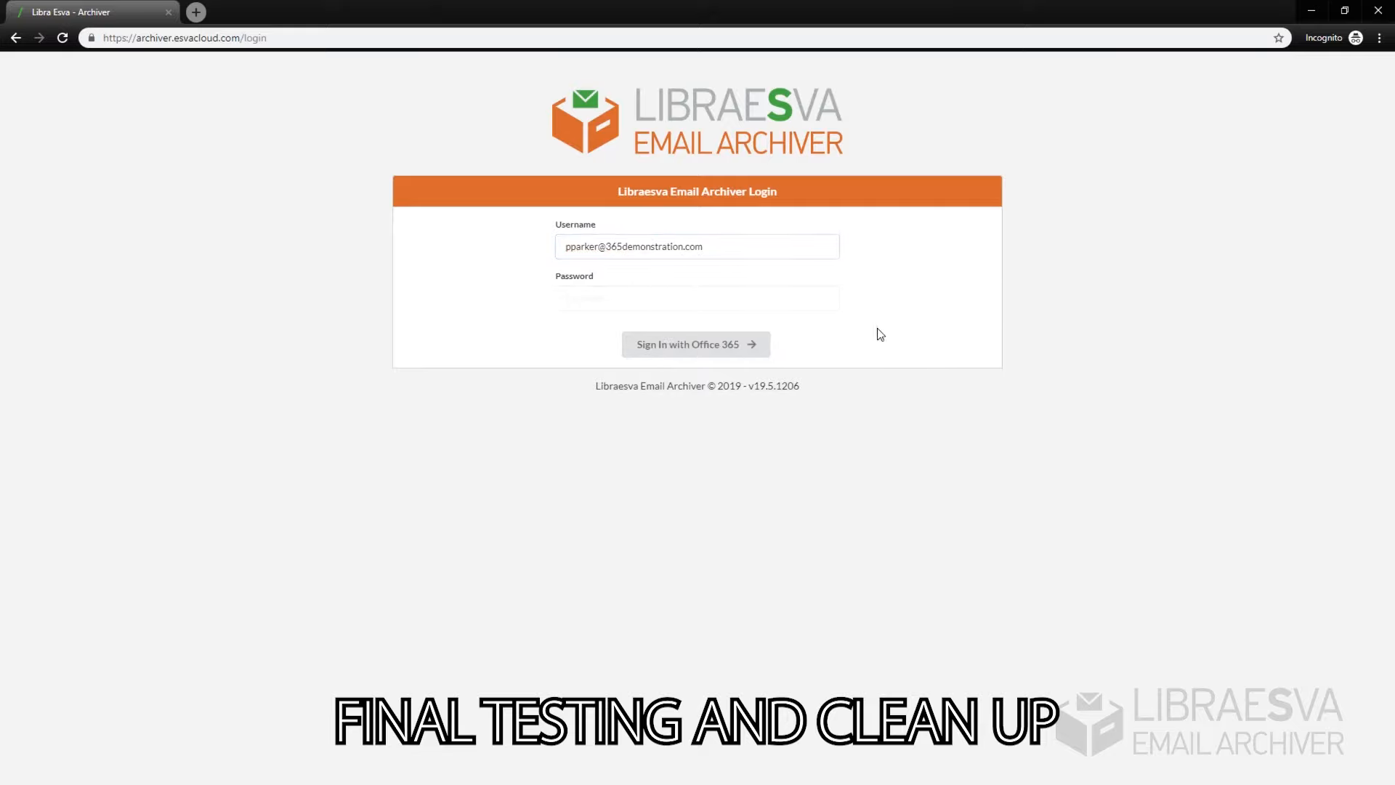
Step: Sign in with Office 365 using a tenant user's e-mail address as the username
{"action": "left_click", "coordinate": [683, 346]}
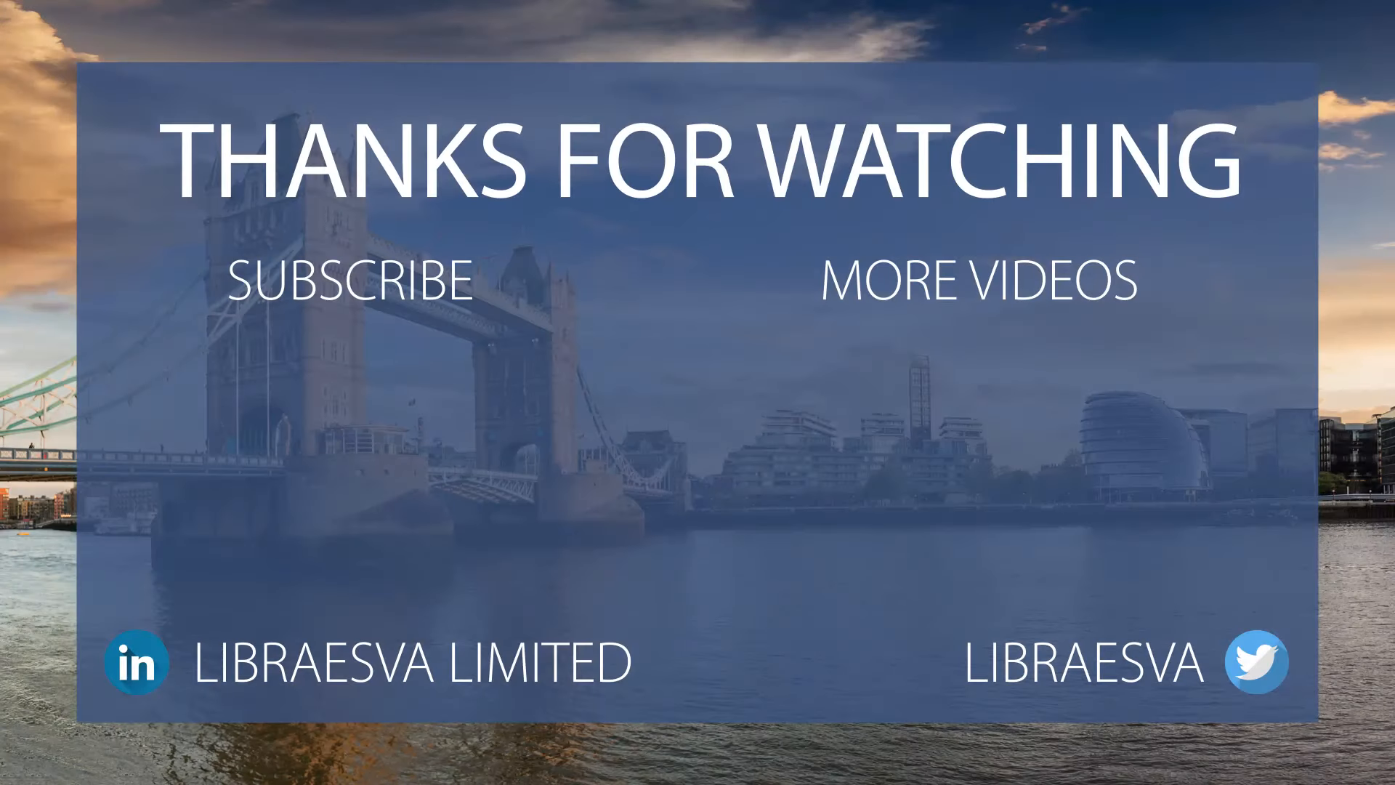